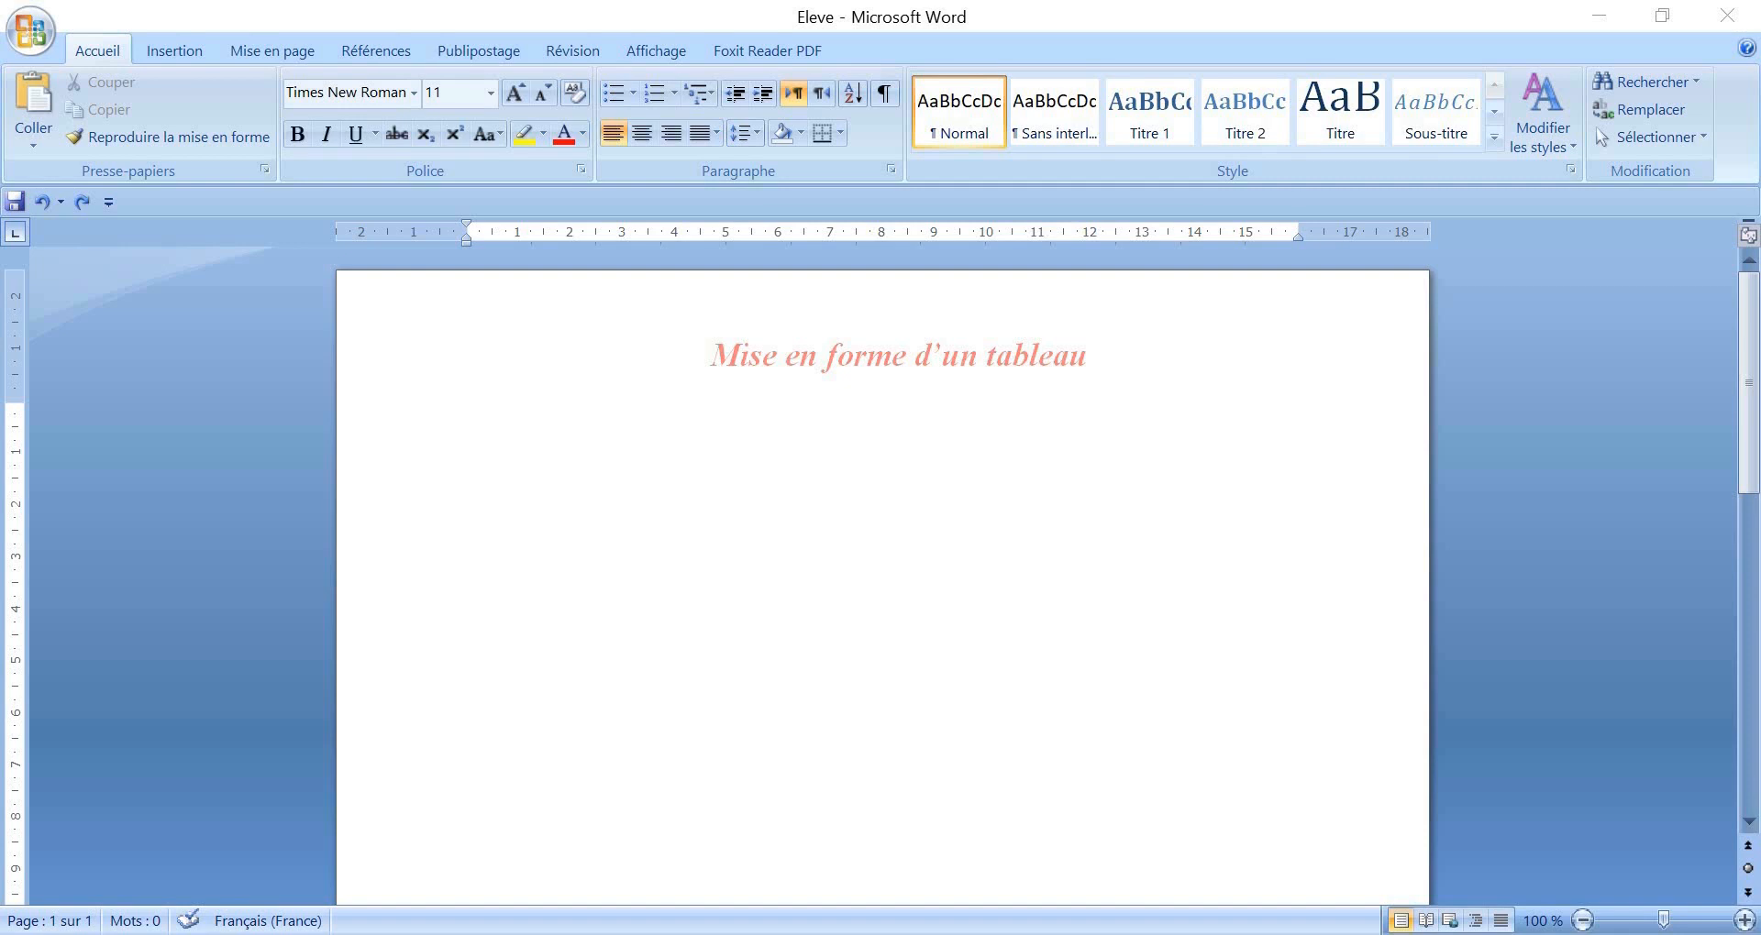
- Look through the font, size, underline style, font colour, line spacing, bullet and numbering choices
{"action": "left_click", "coordinate": [413, 92]}
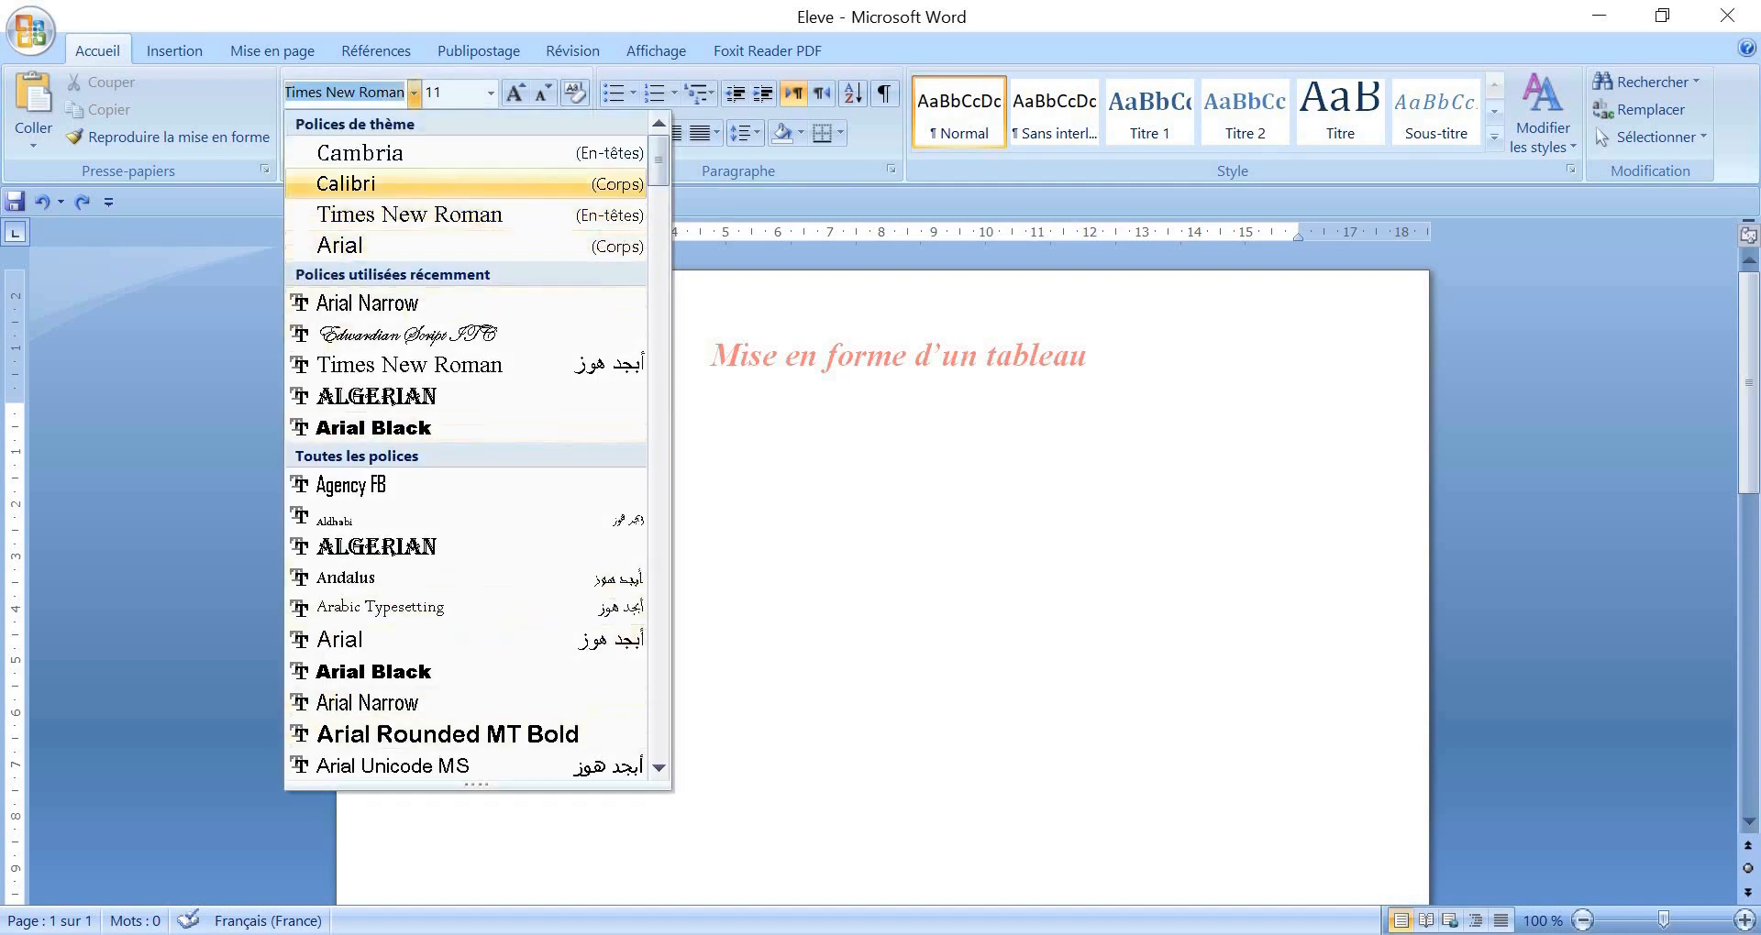
{"action": "left_click", "coordinate": [491, 93]}
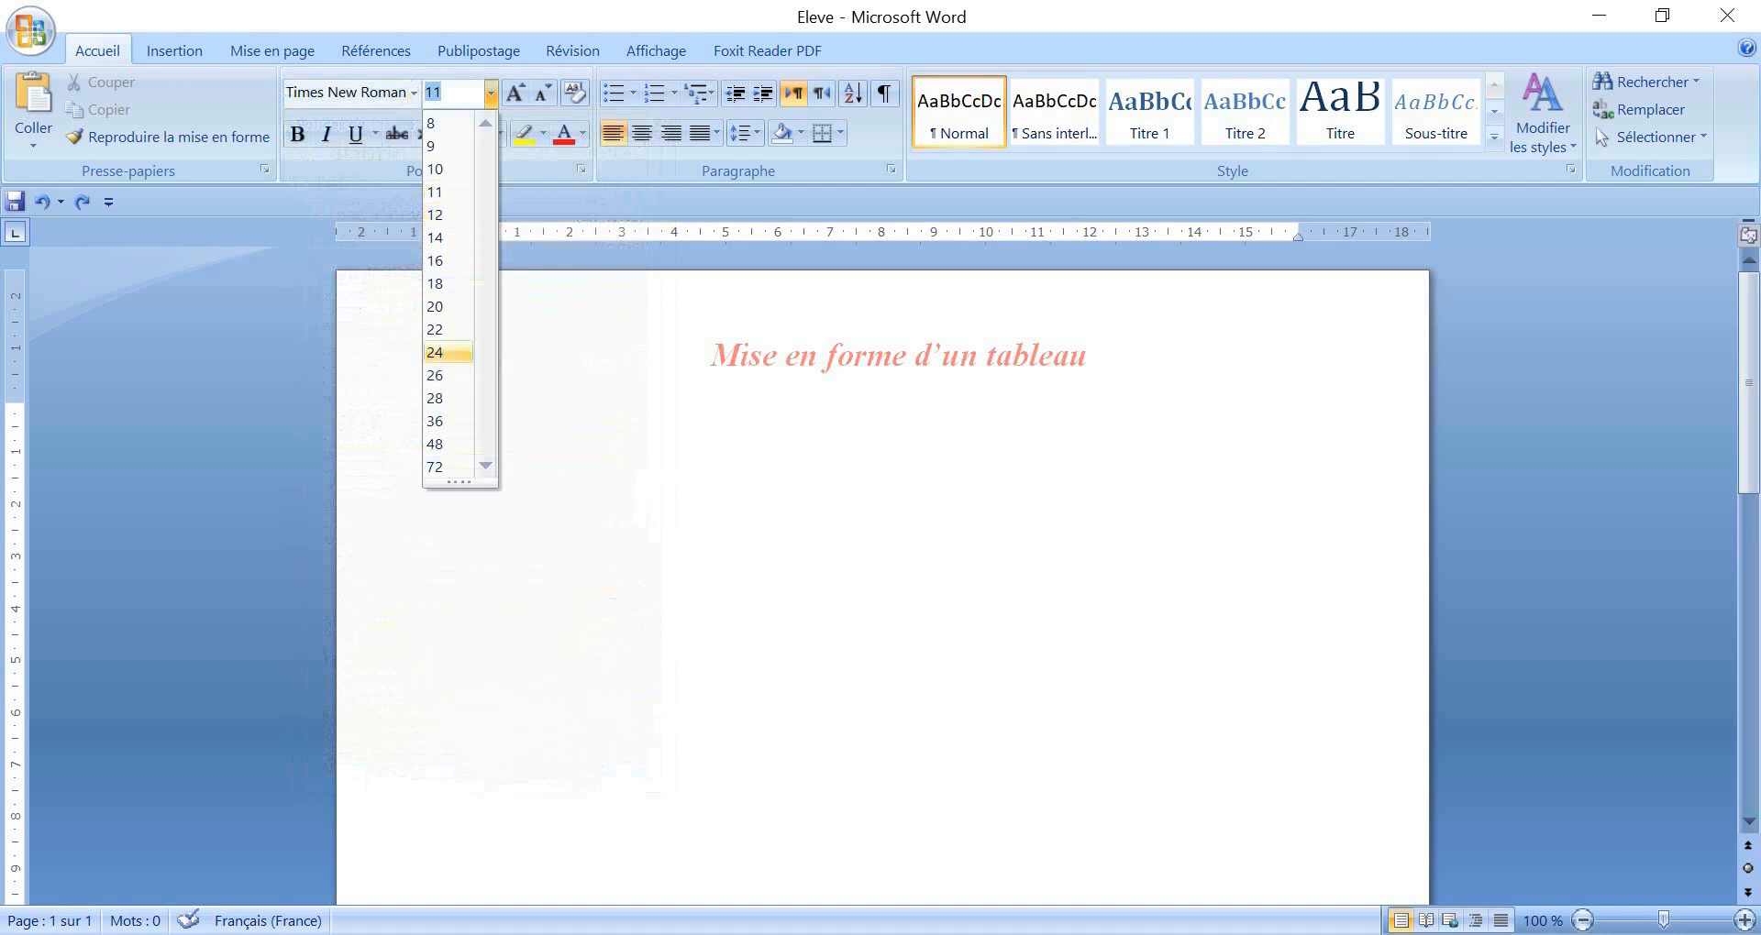
{"action": "left_click", "coordinate": [491, 93]}
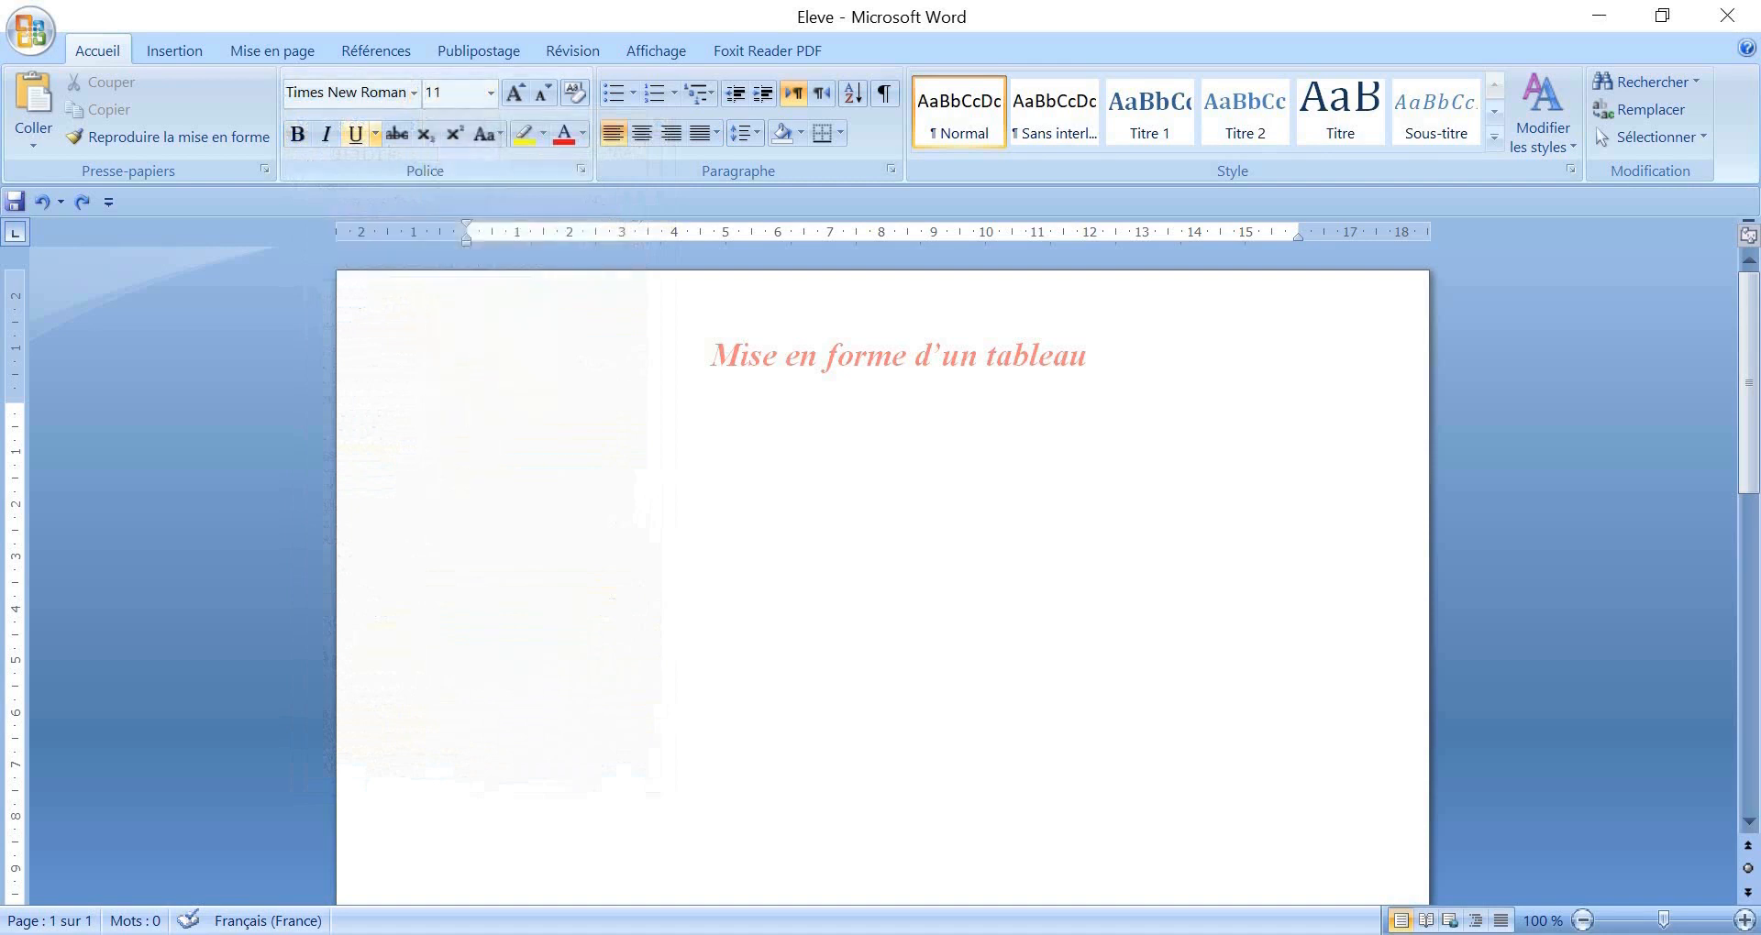
{"action": "left_click", "coordinate": [375, 134]}
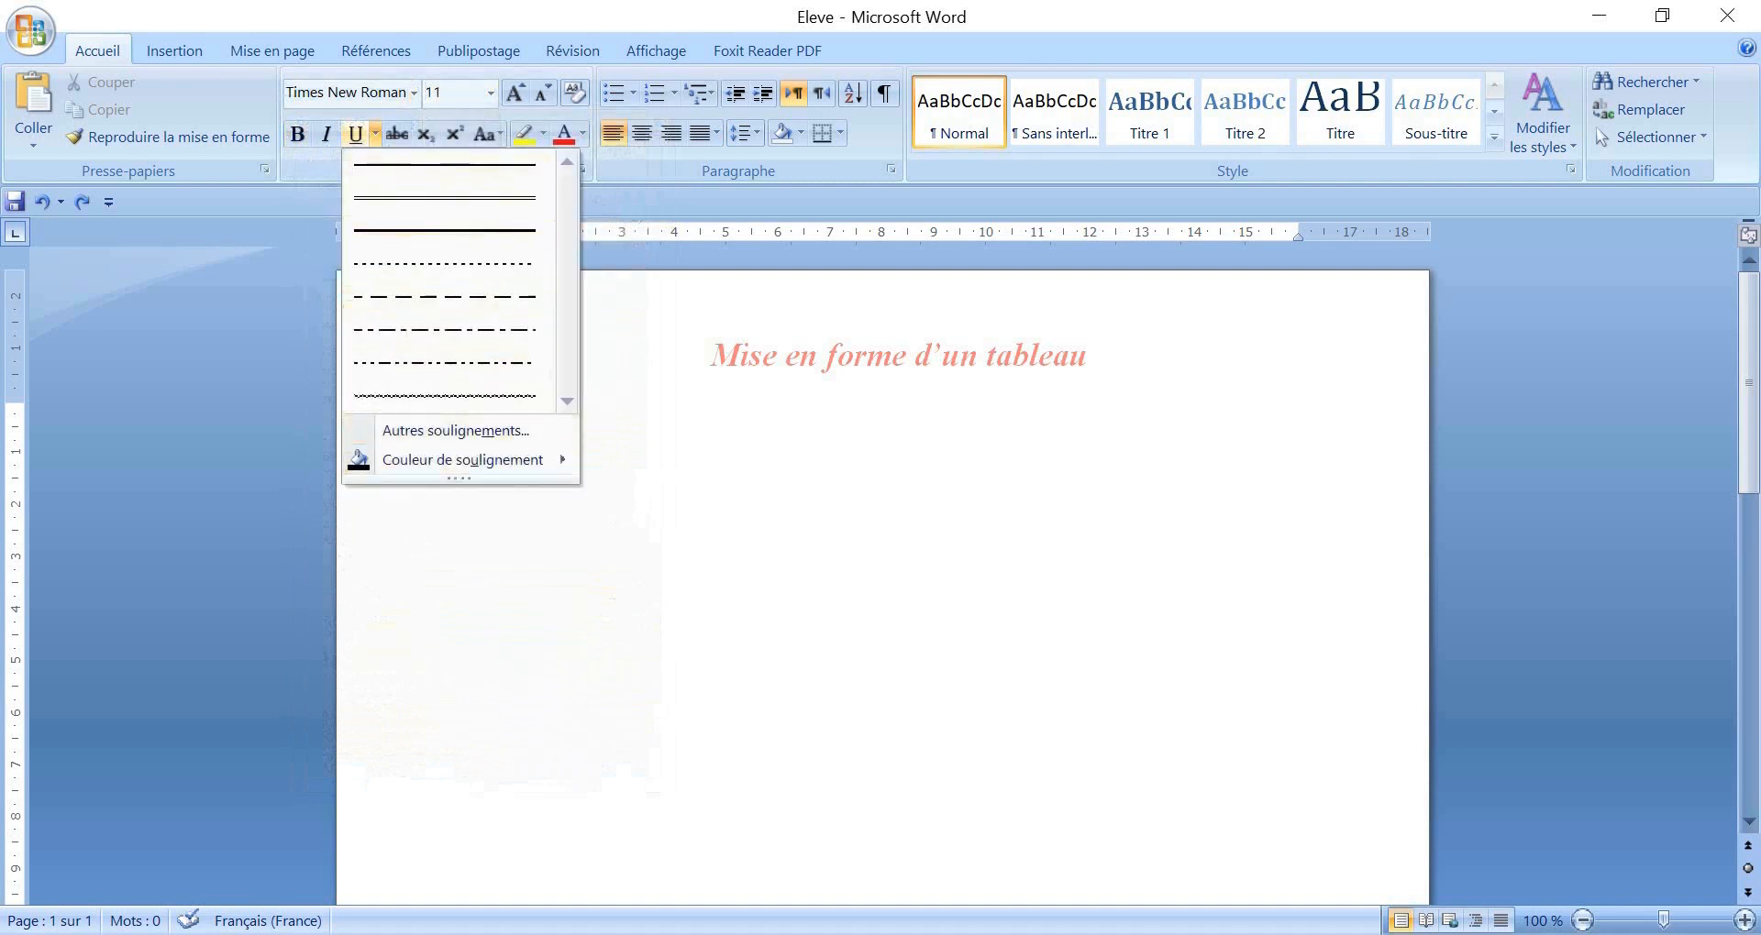
{"action": "left_click", "coordinate": [376, 134]}
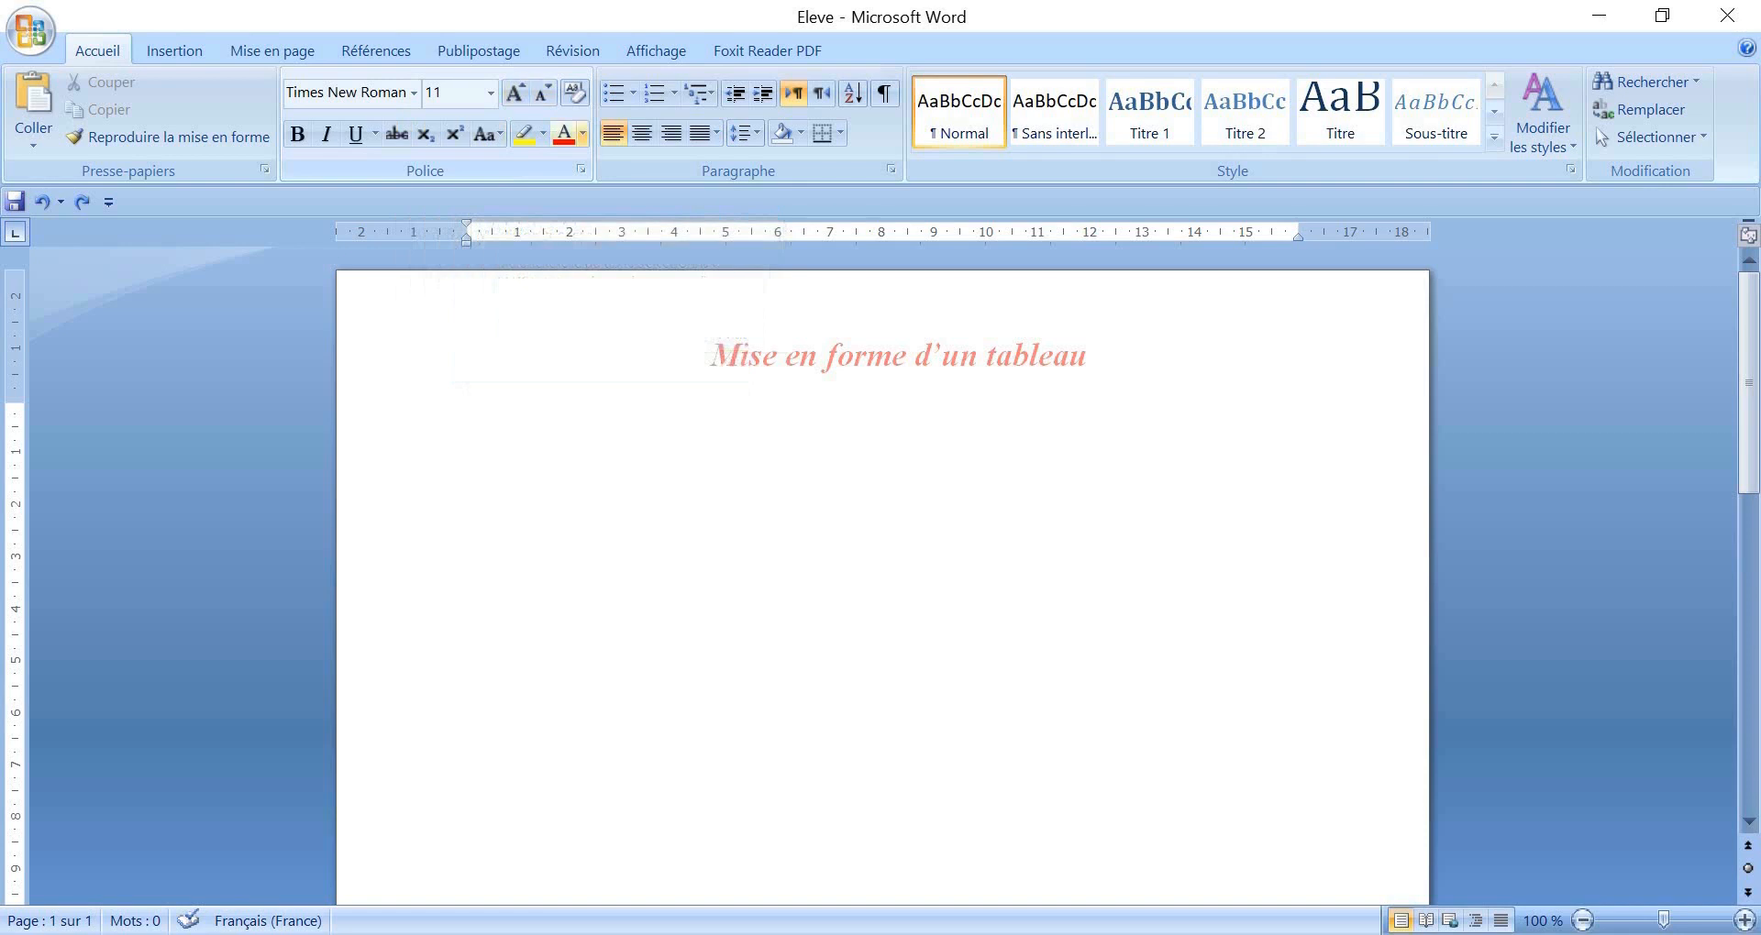
{"action": "left_click", "coordinate": [583, 133]}
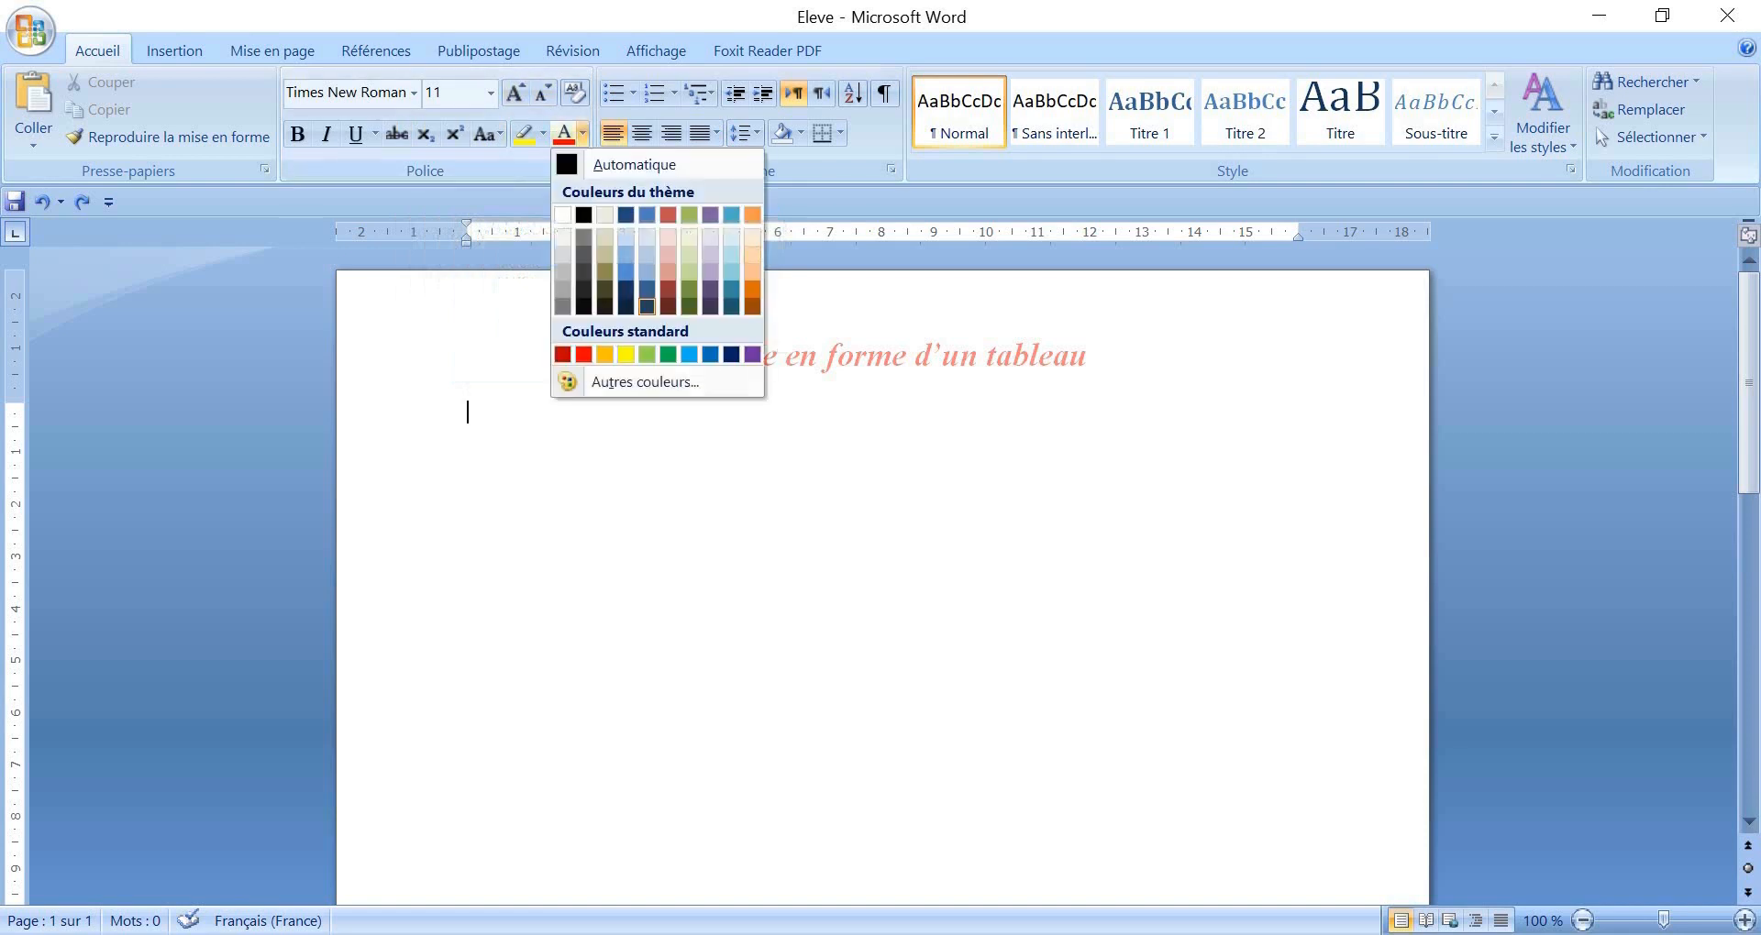
{"action": "key", "text": "Escape"}
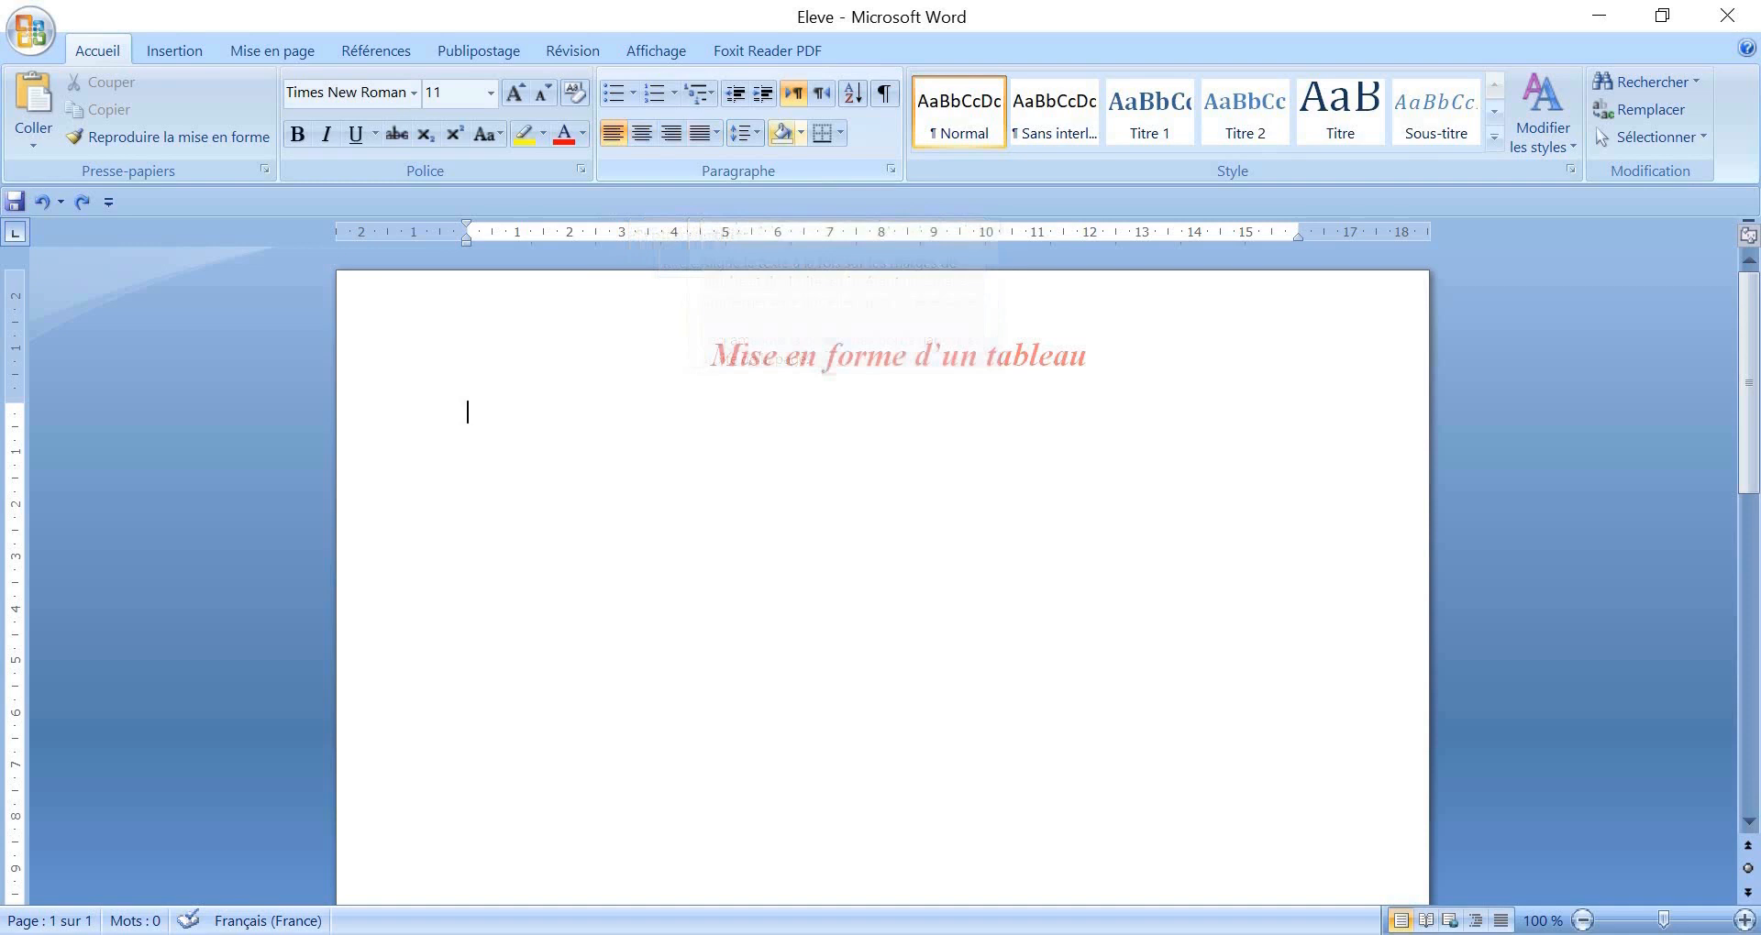
{"action": "left_click", "coordinate": [744, 133]}
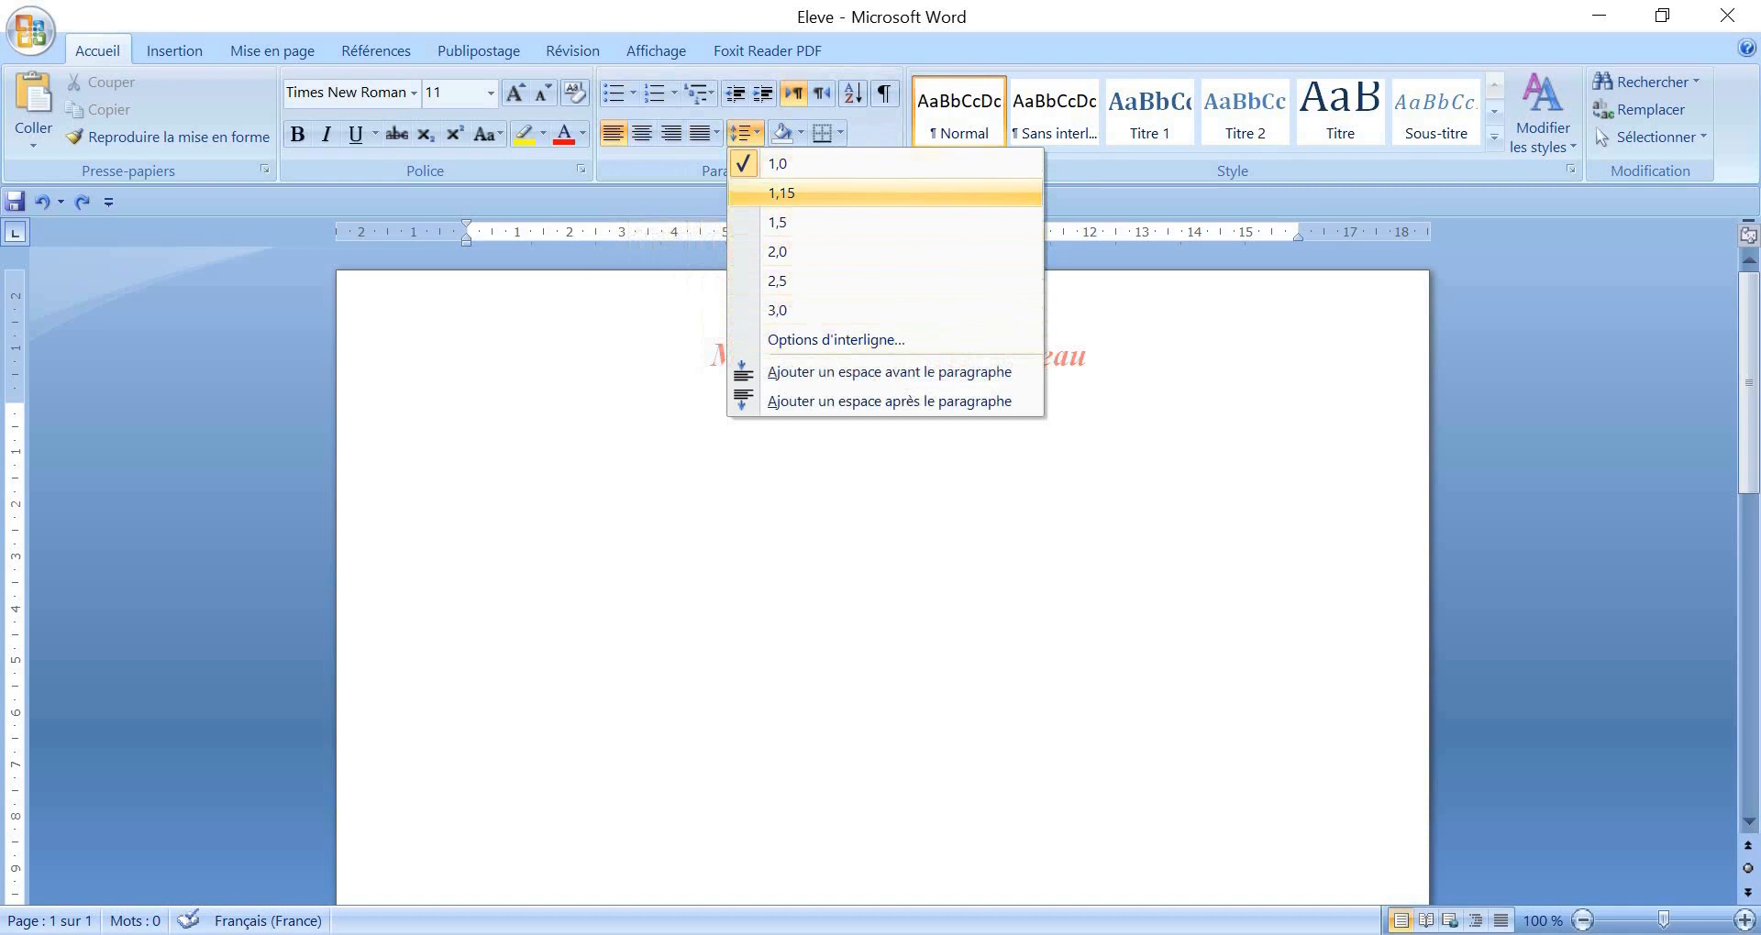
{"action": "left_click", "coordinate": [468, 409]}
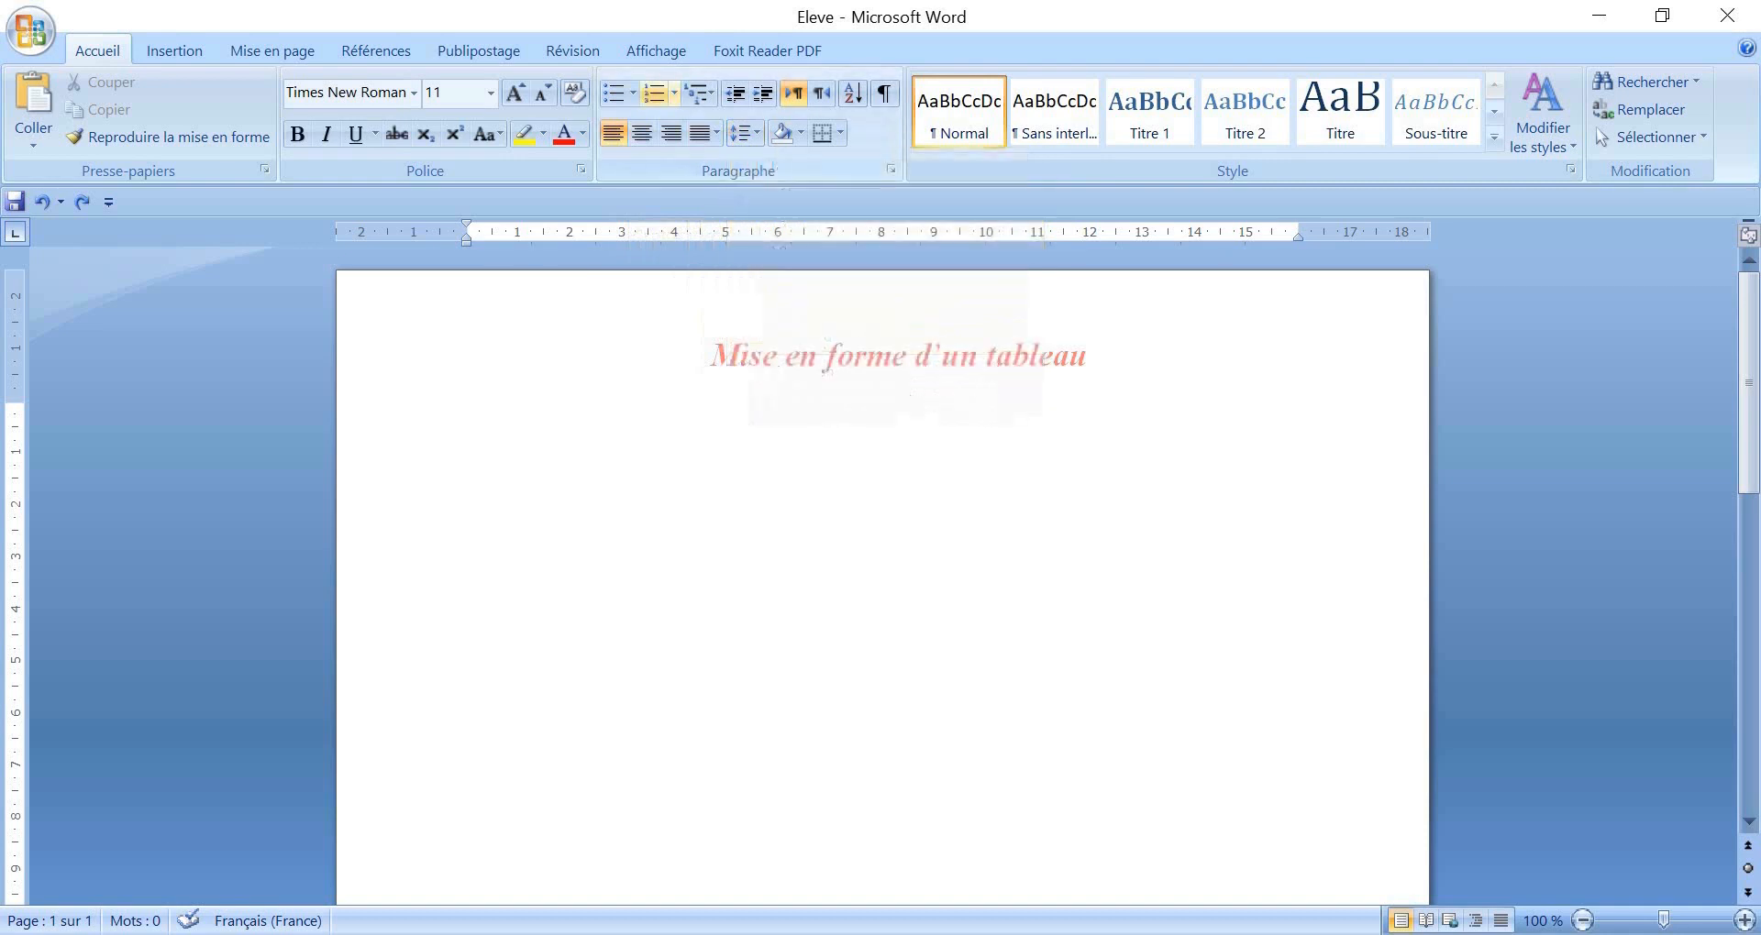
{"action": "left_click", "coordinate": [633, 92]}
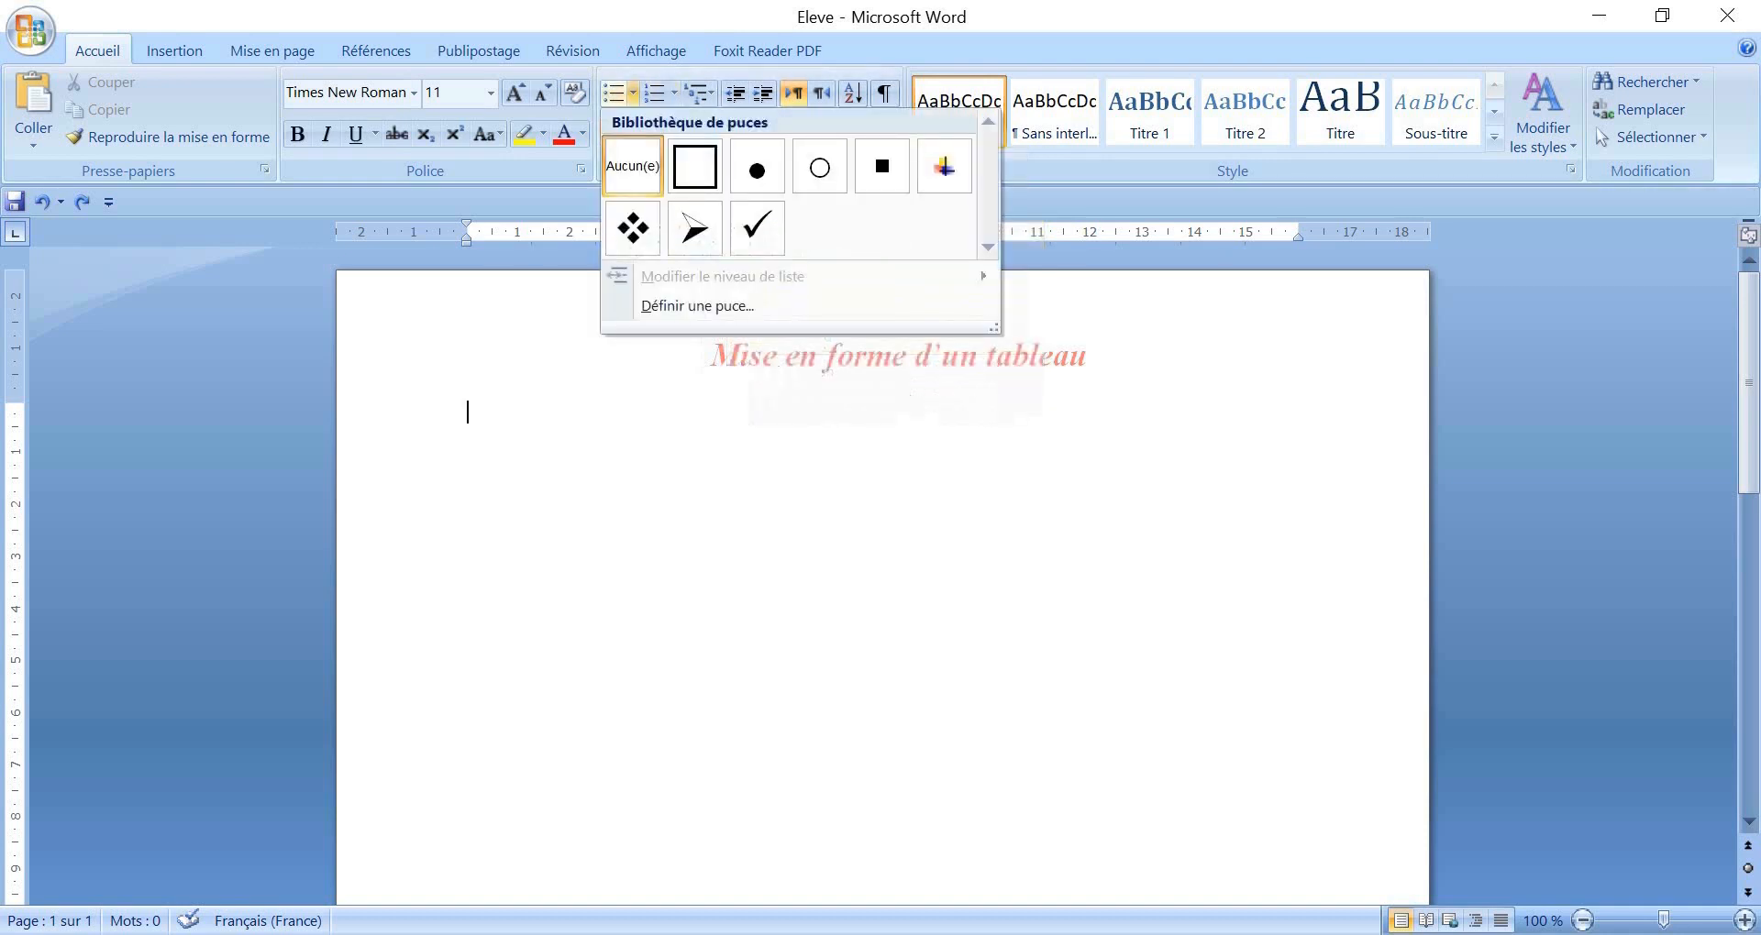
{"action": "left_click", "coordinate": [674, 93]}
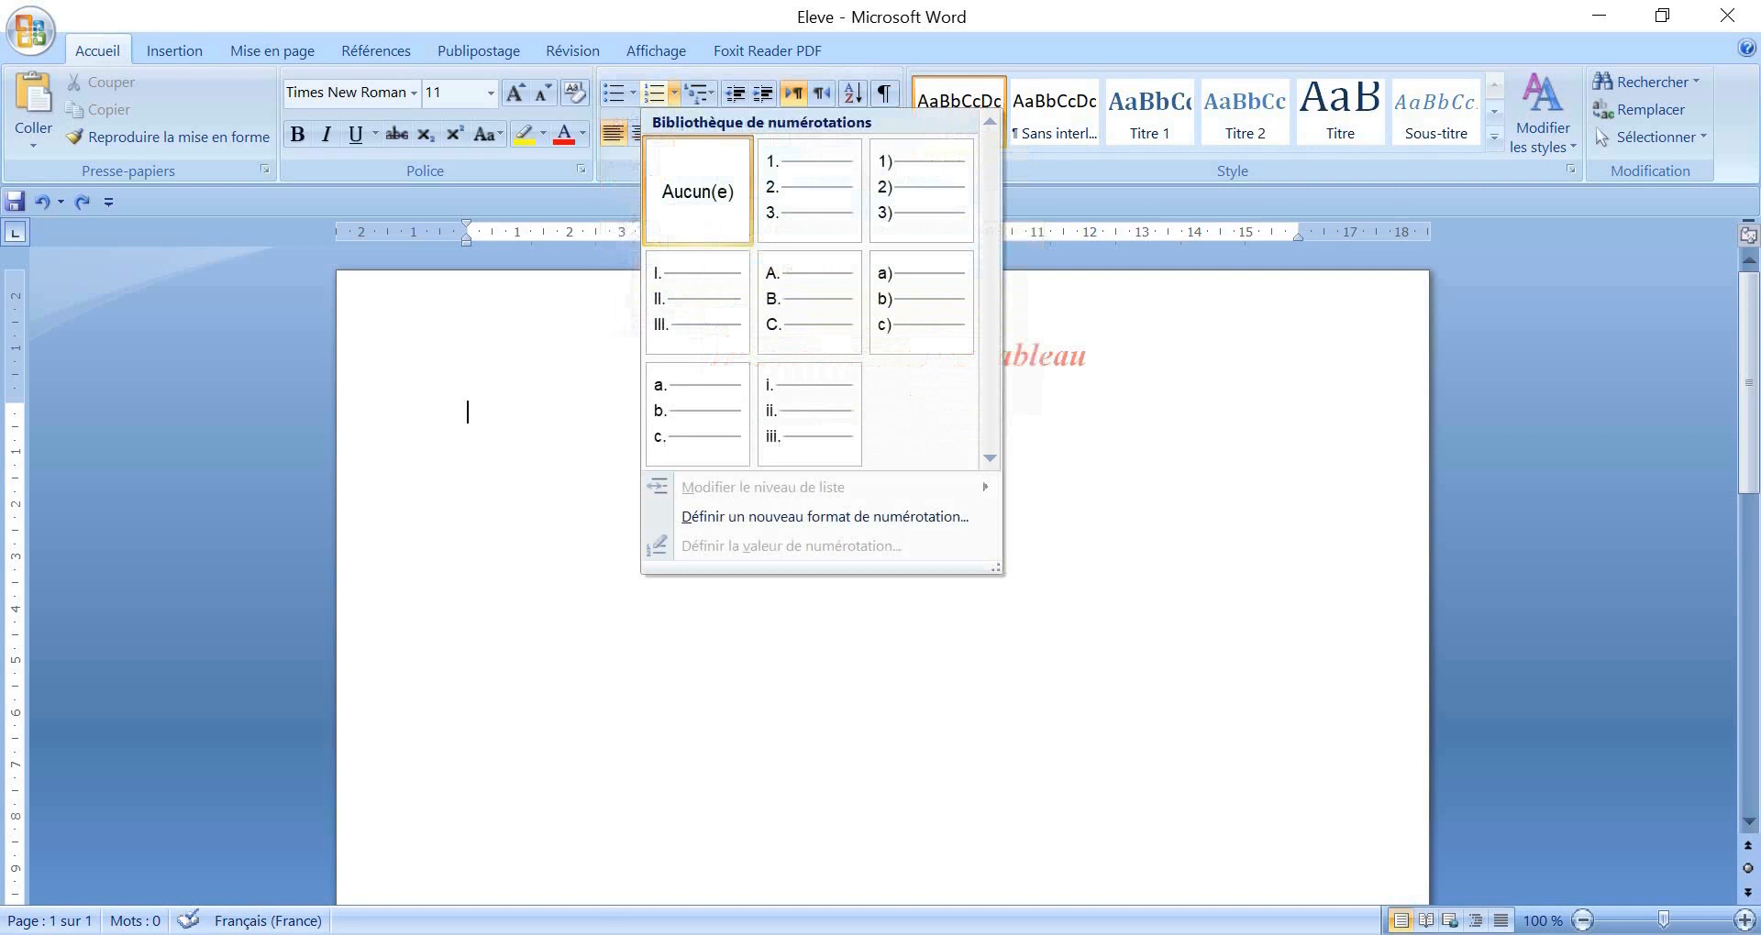
- Increase the indent of the empty paragraph below the title
{"action": "left_click", "coordinate": [736, 93]}
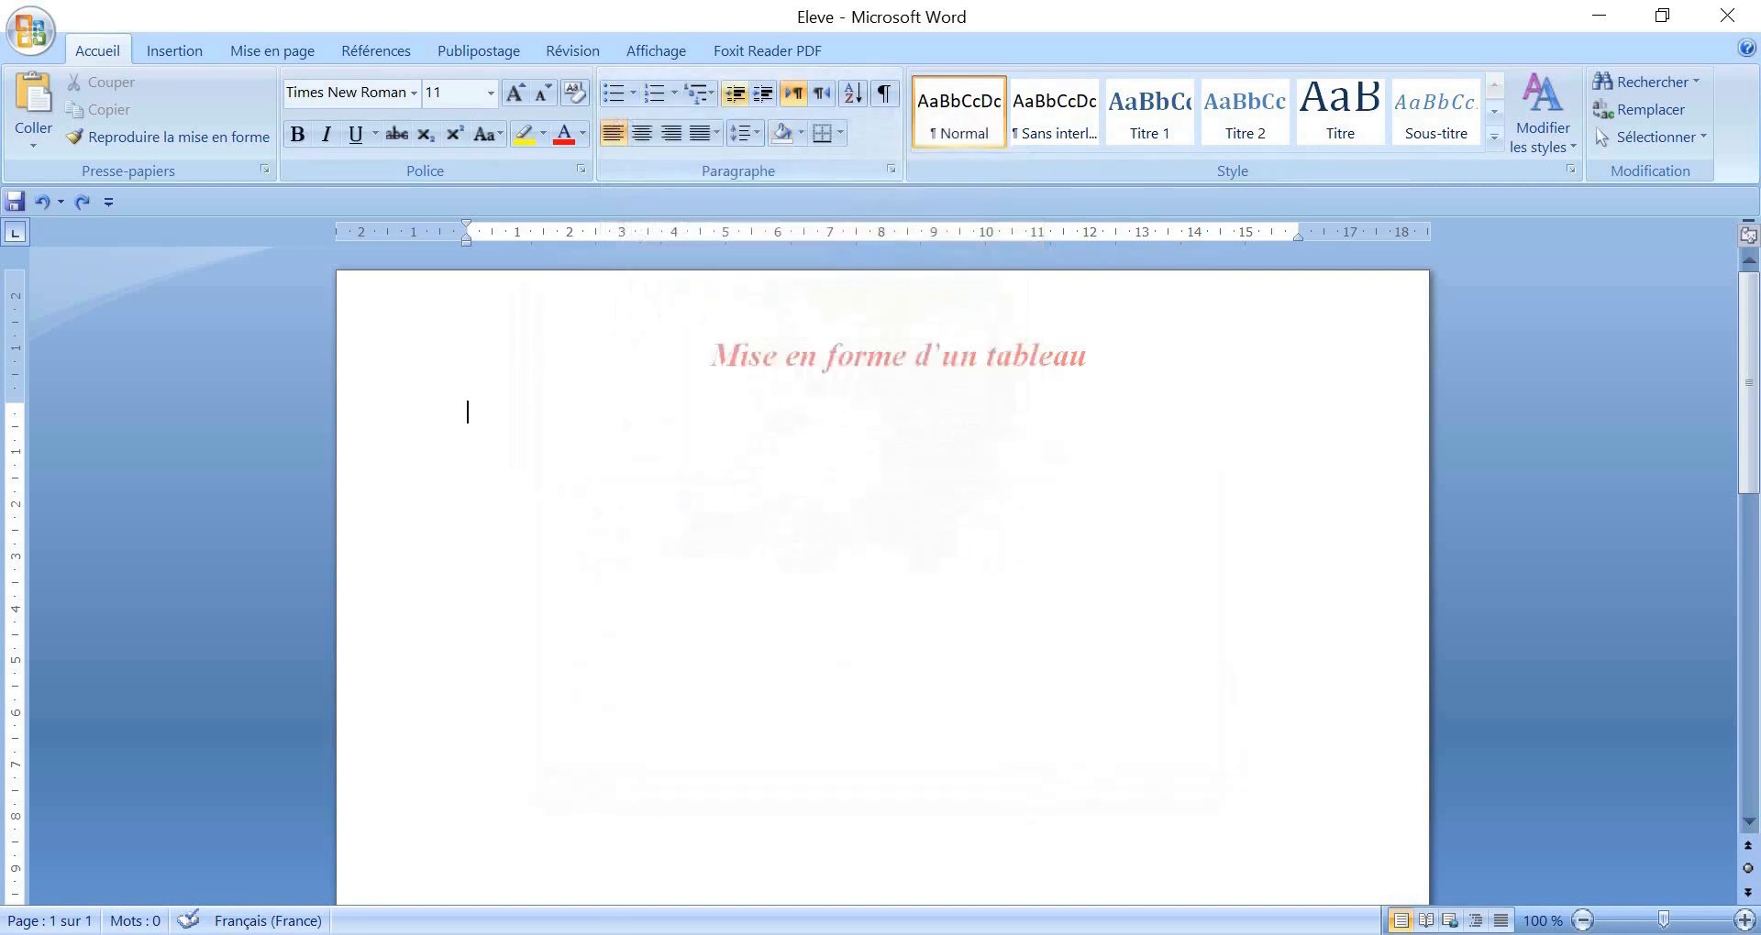
{"action": "left_click", "coordinate": [762, 92]}
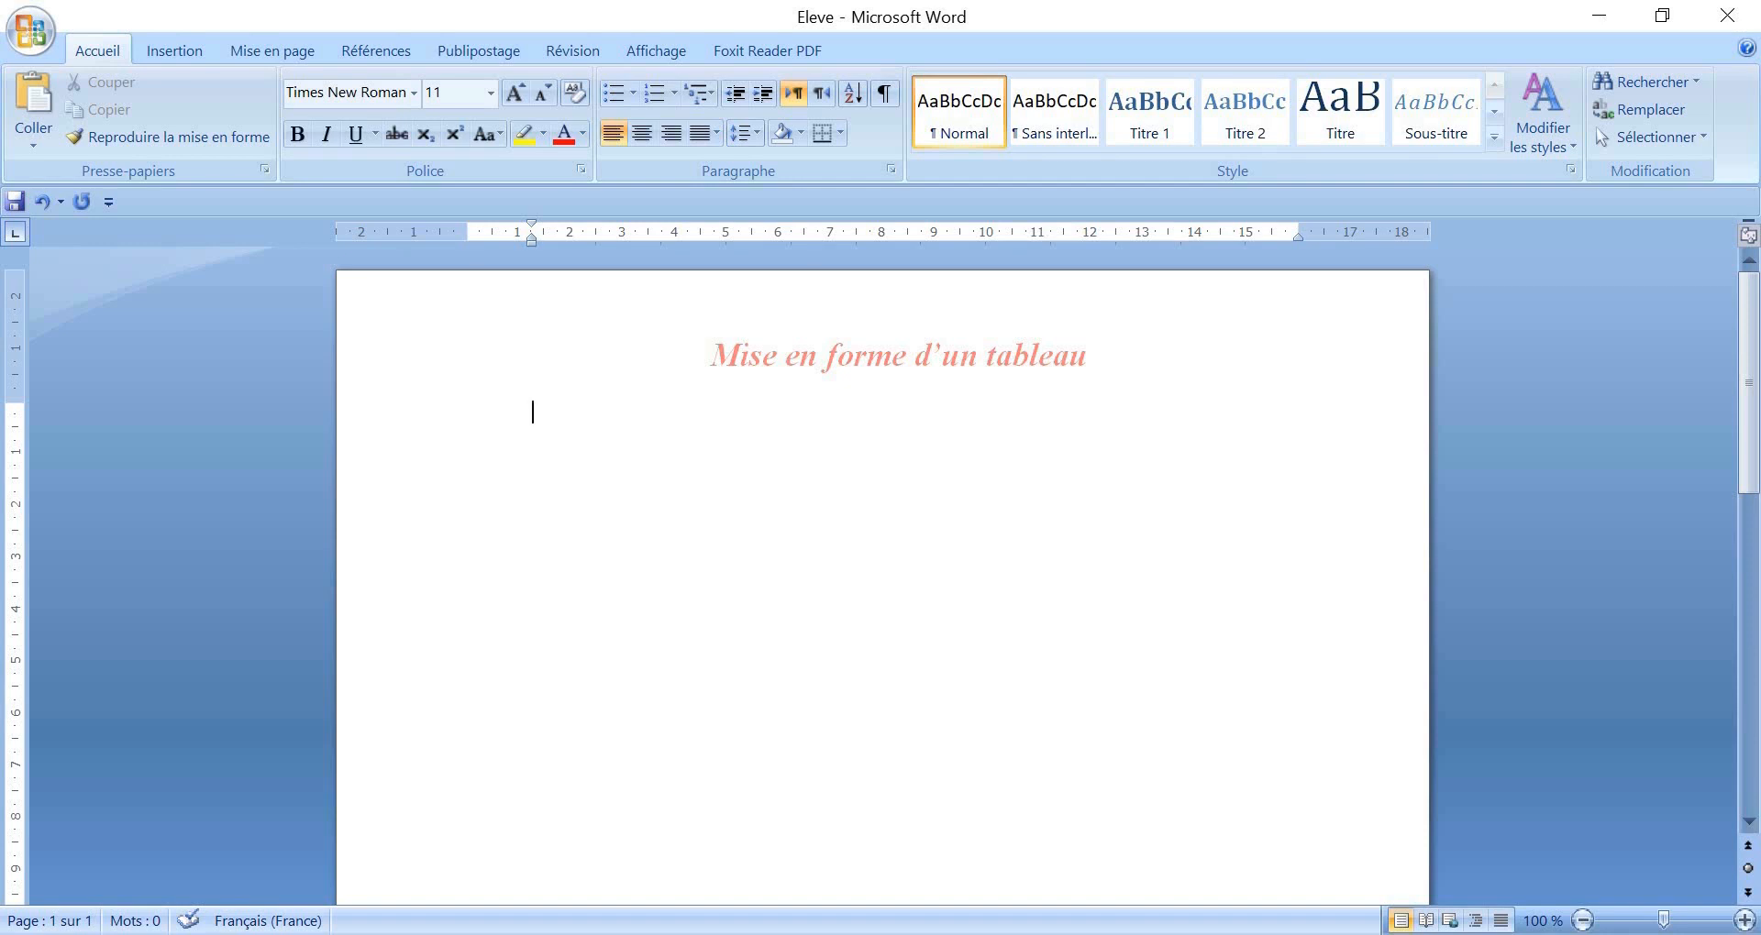
- In the Eleve document, paste the pupils' marks table with columns Eleve, Note 1, Note 2 and Note 3 below the title
{"action": "left_click", "coordinate": [1059, 844]}
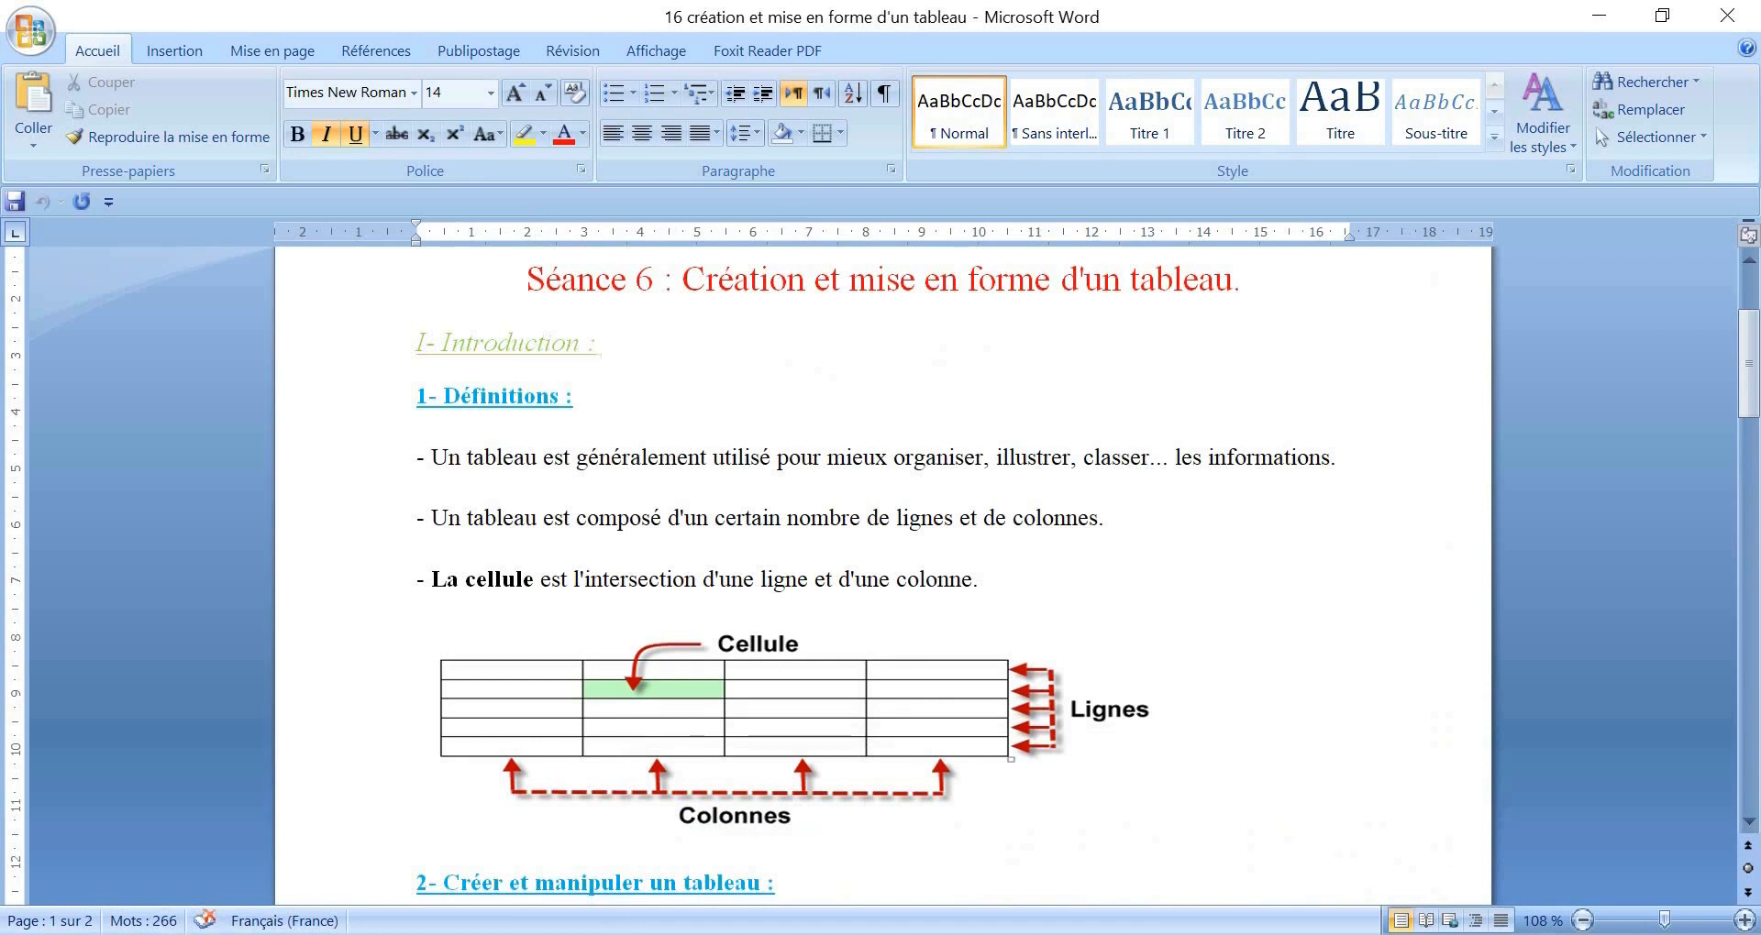
{"action": "mouse_move", "coordinate": [987, 934]}
{"action": "mouse_move", "coordinate": [1055, 934]}
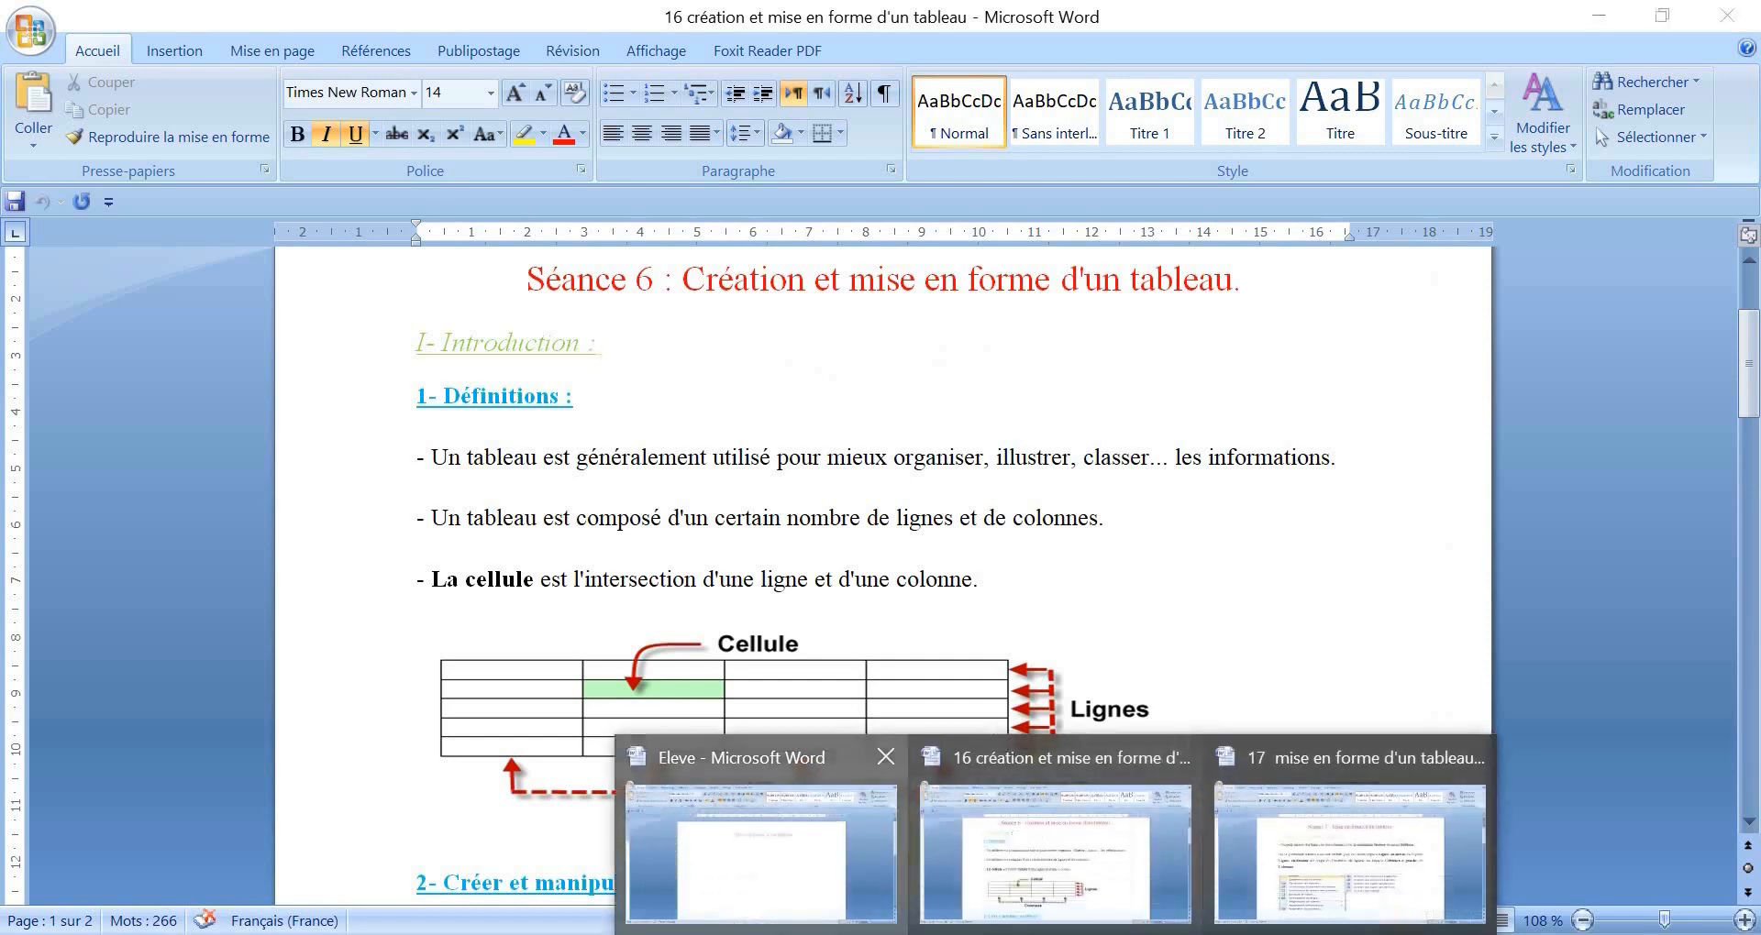
{"action": "left_click", "coordinate": [761, 835]}
{"action": "type", "text": "Eleve\tNote 1\tNote 2\tNote 3 Abir\t12\t16\t18 Hiba\t16\t19\t20 Reda\t18\t14\t16 Sami\t10\t15\t17"}
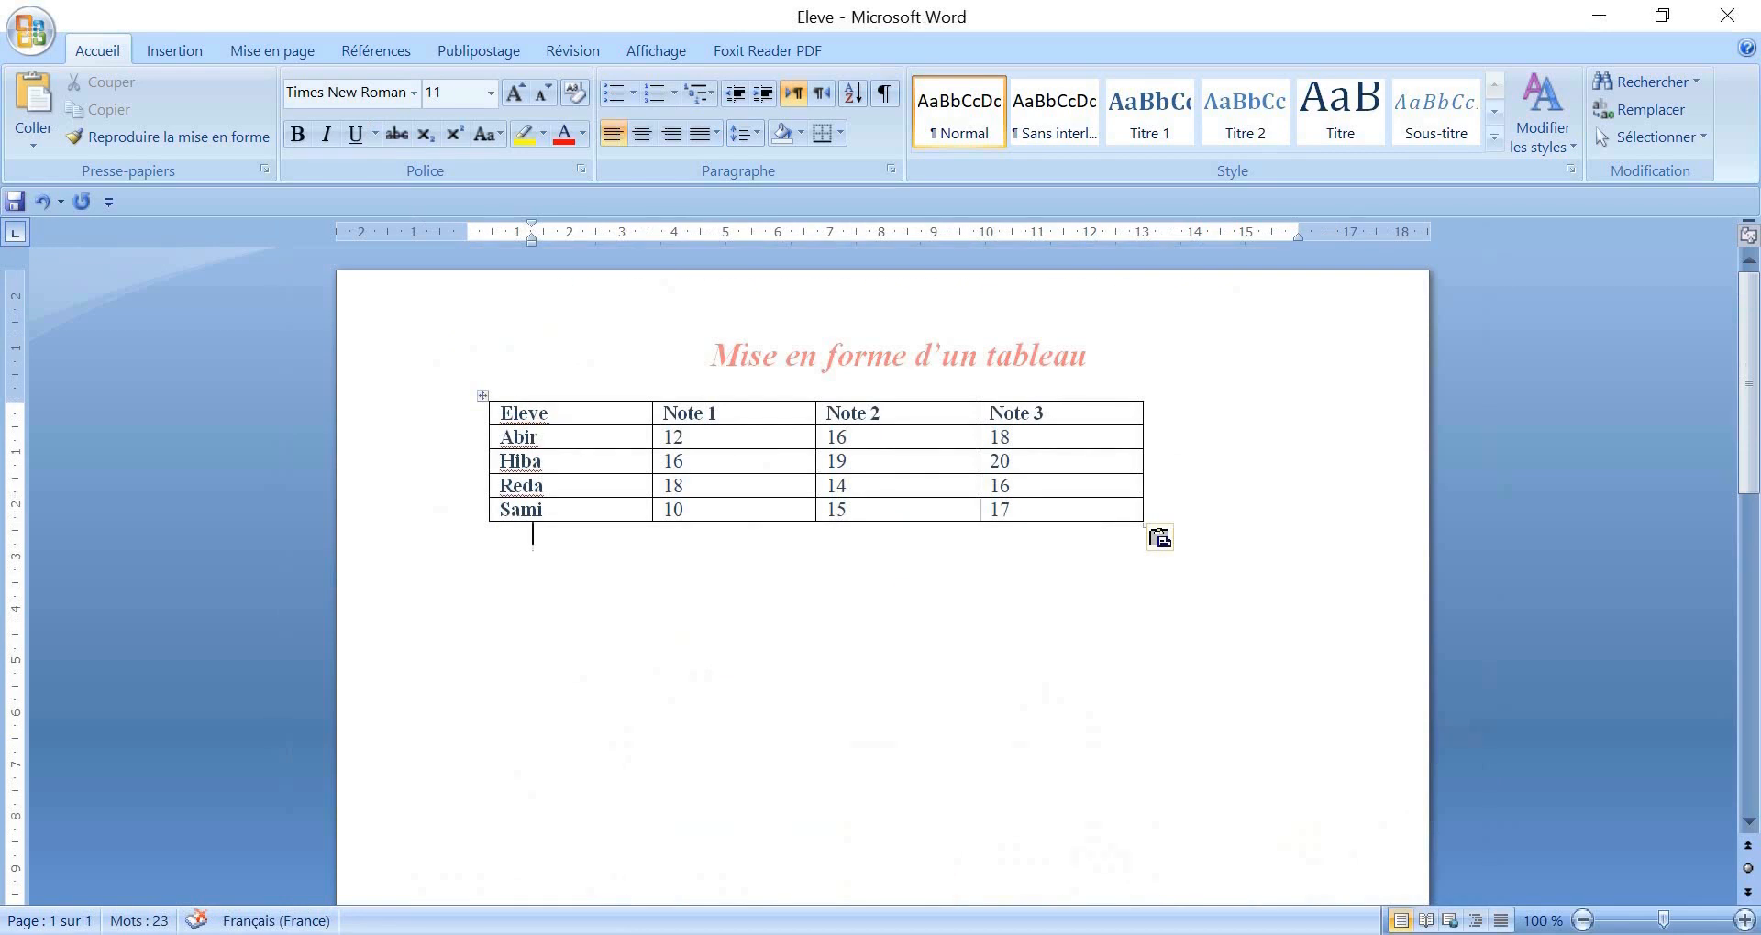
- Insert an empty row above the first pupil's row, directly under the table's header row
{"action": "left_click", "coordinate": [540, 438]}
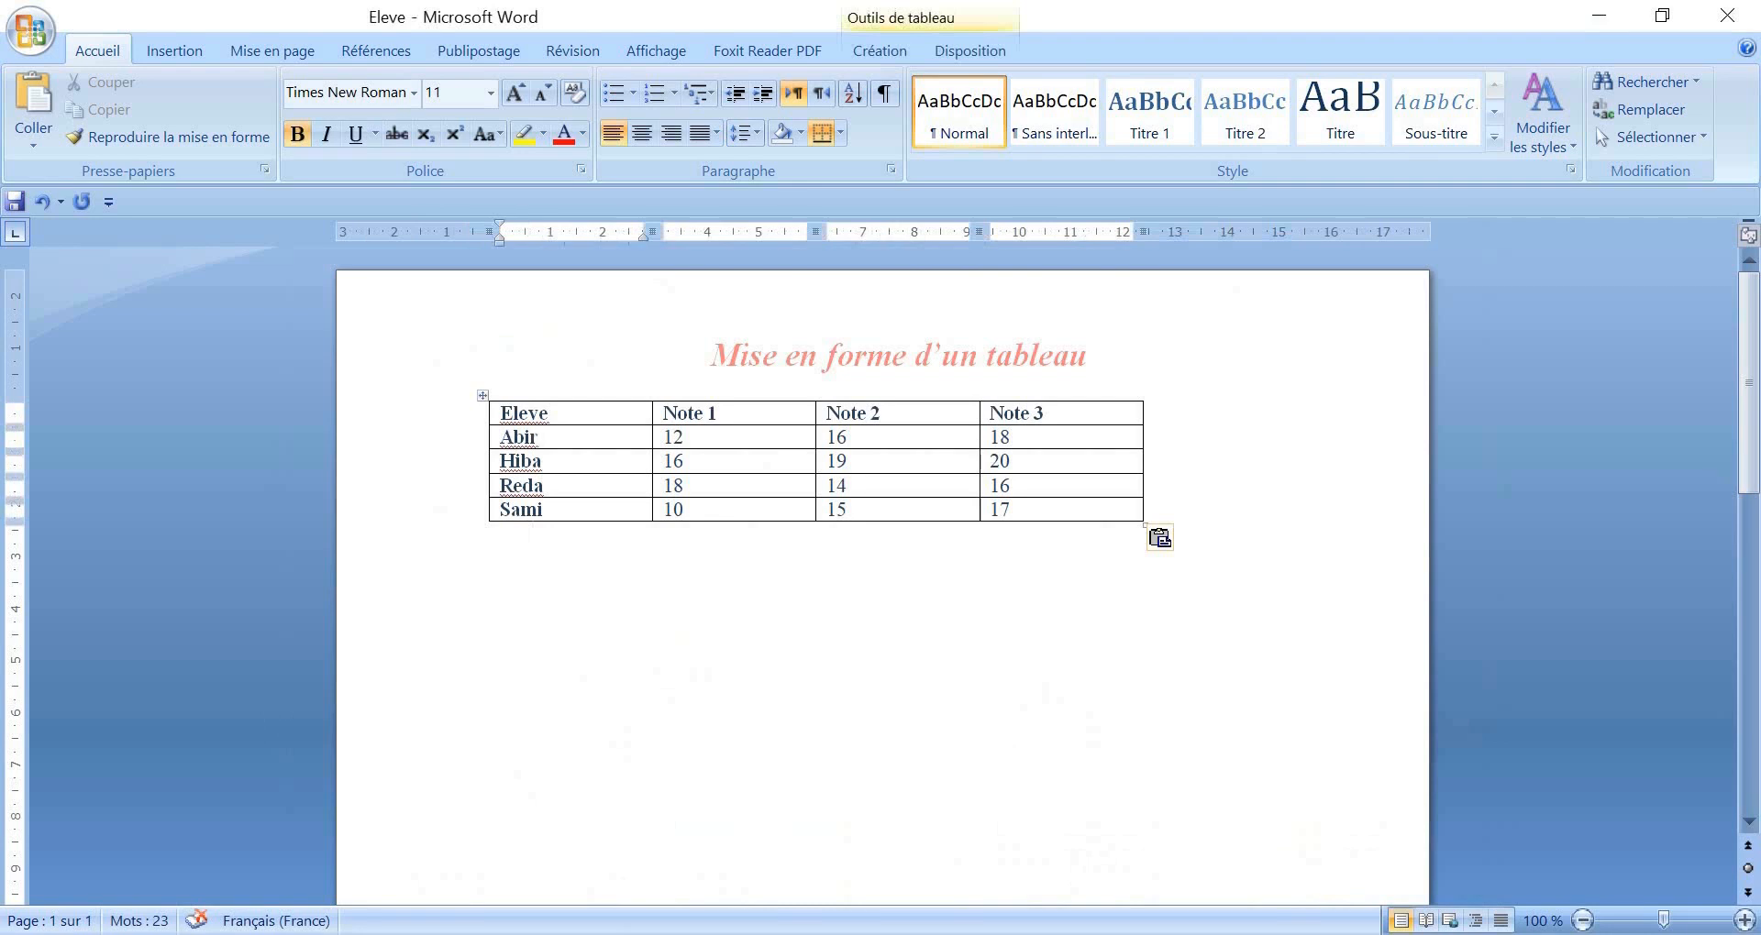
{"action": "right_click", "coordinate": [554, 386]}
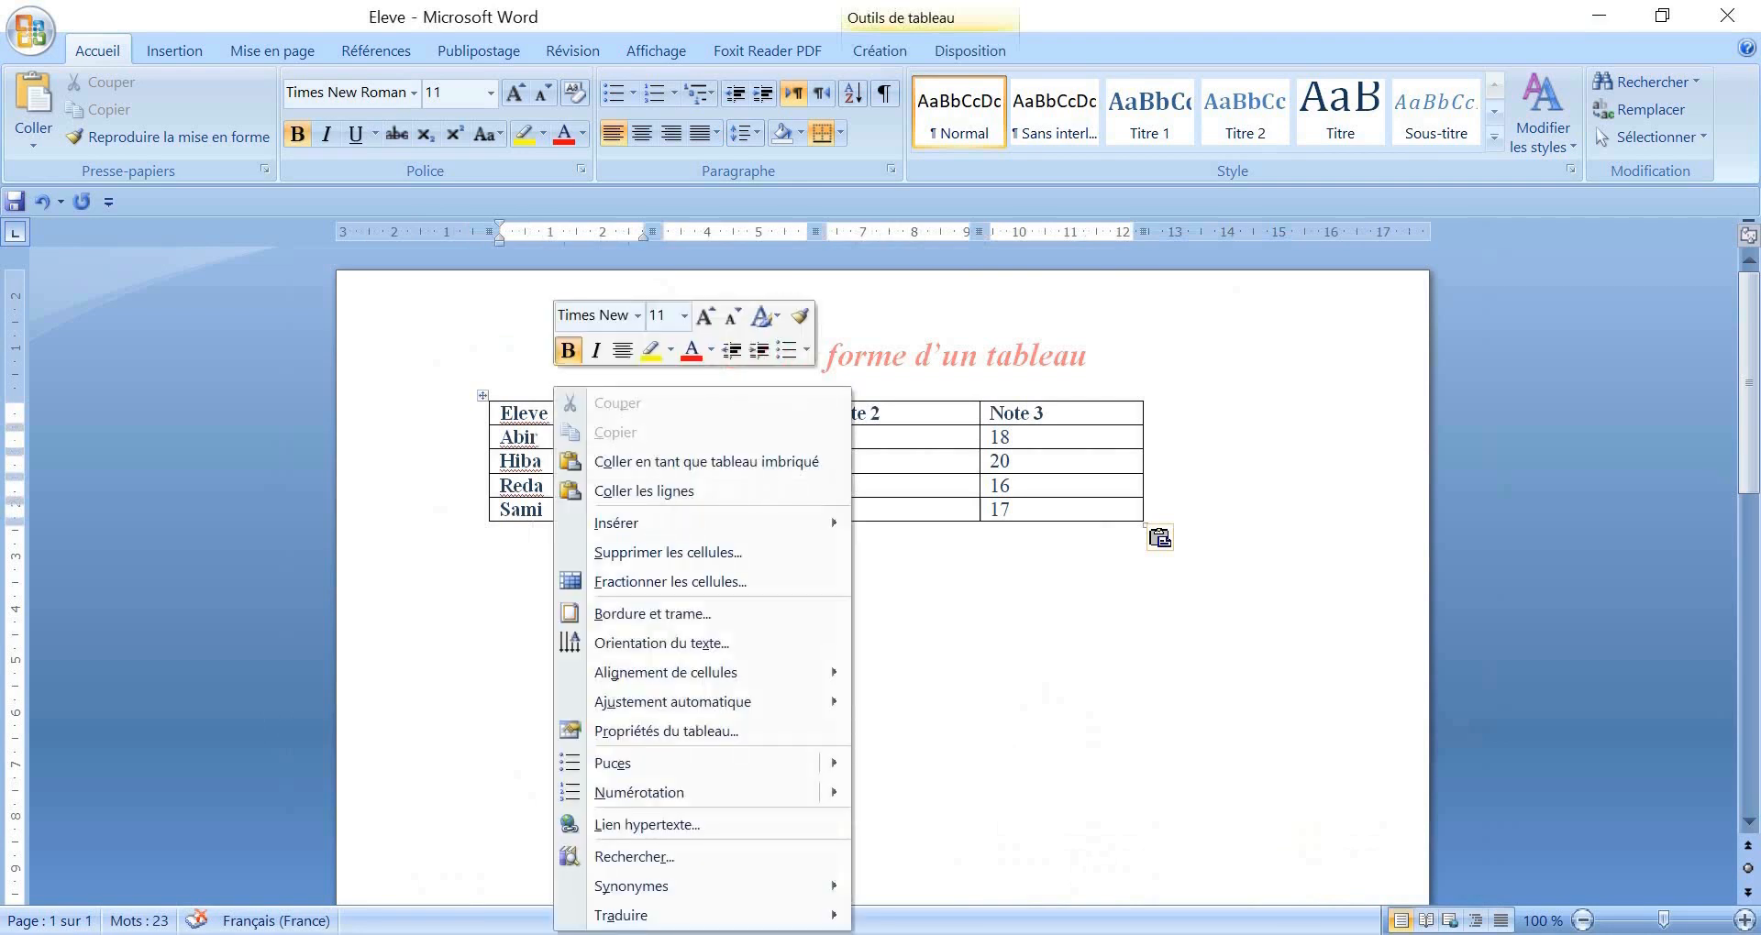
{"action": "mouse_move", "coordinate": [623, 523]}
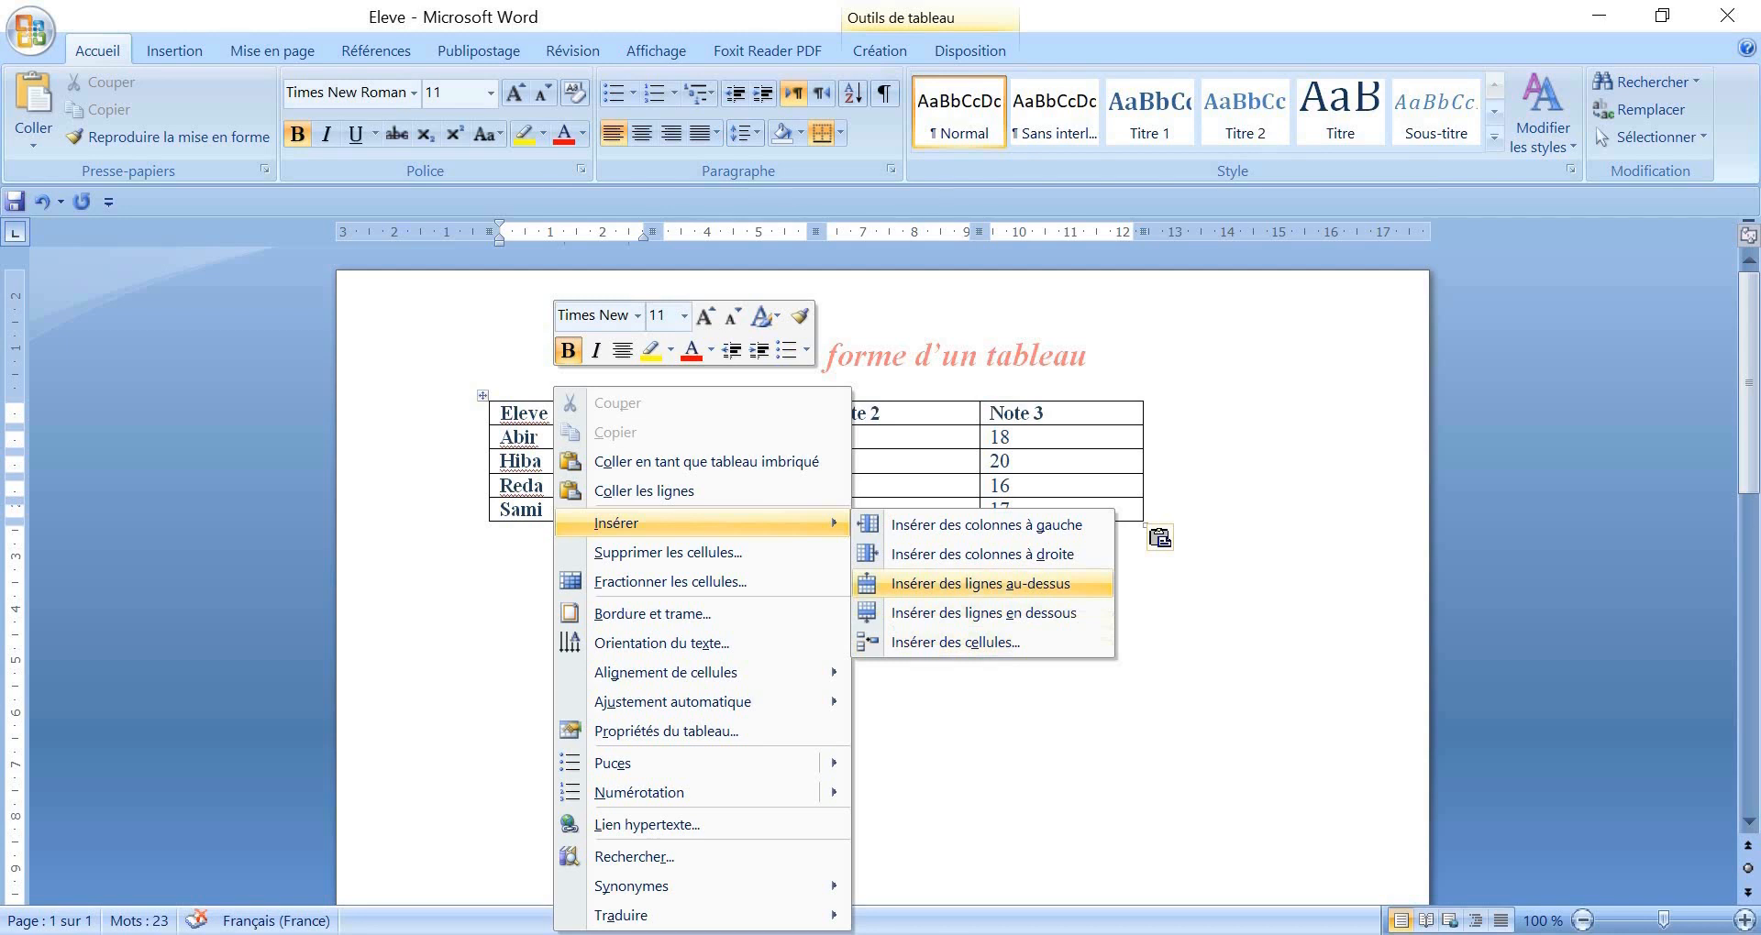
{"action": "left_click", "coordinate": [980, 583]}
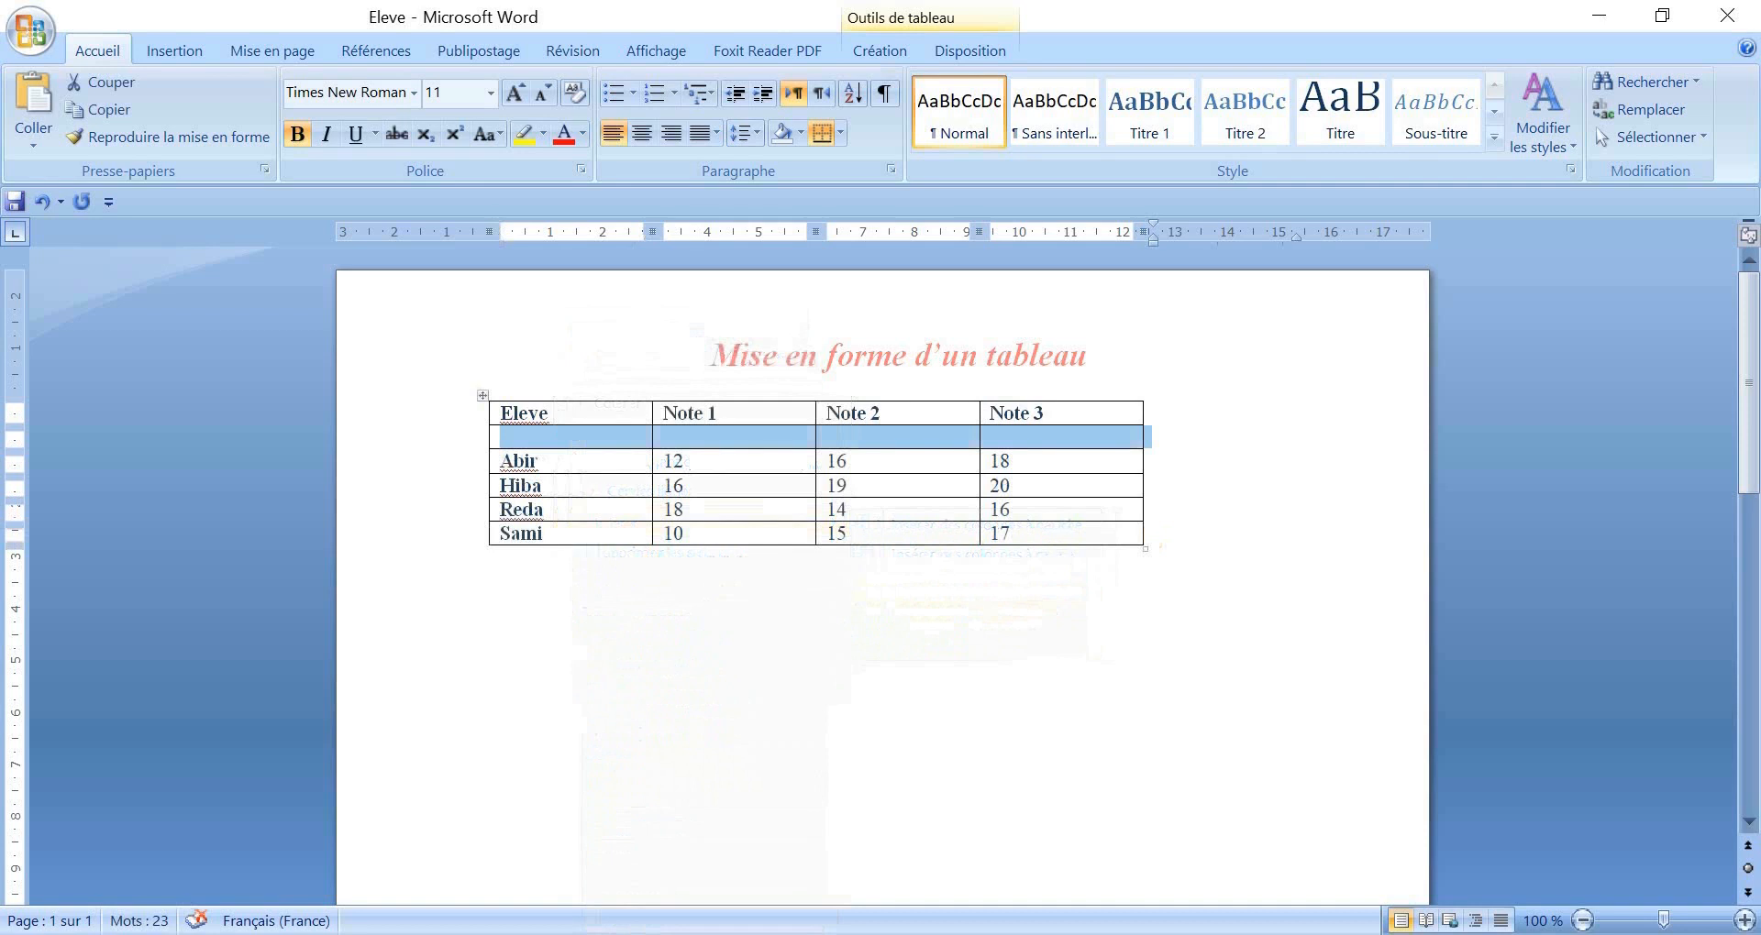
- Insert an empty row below the first pupil's row in the marks table
{"action": "left_click", "coordinate": [539, 462]}
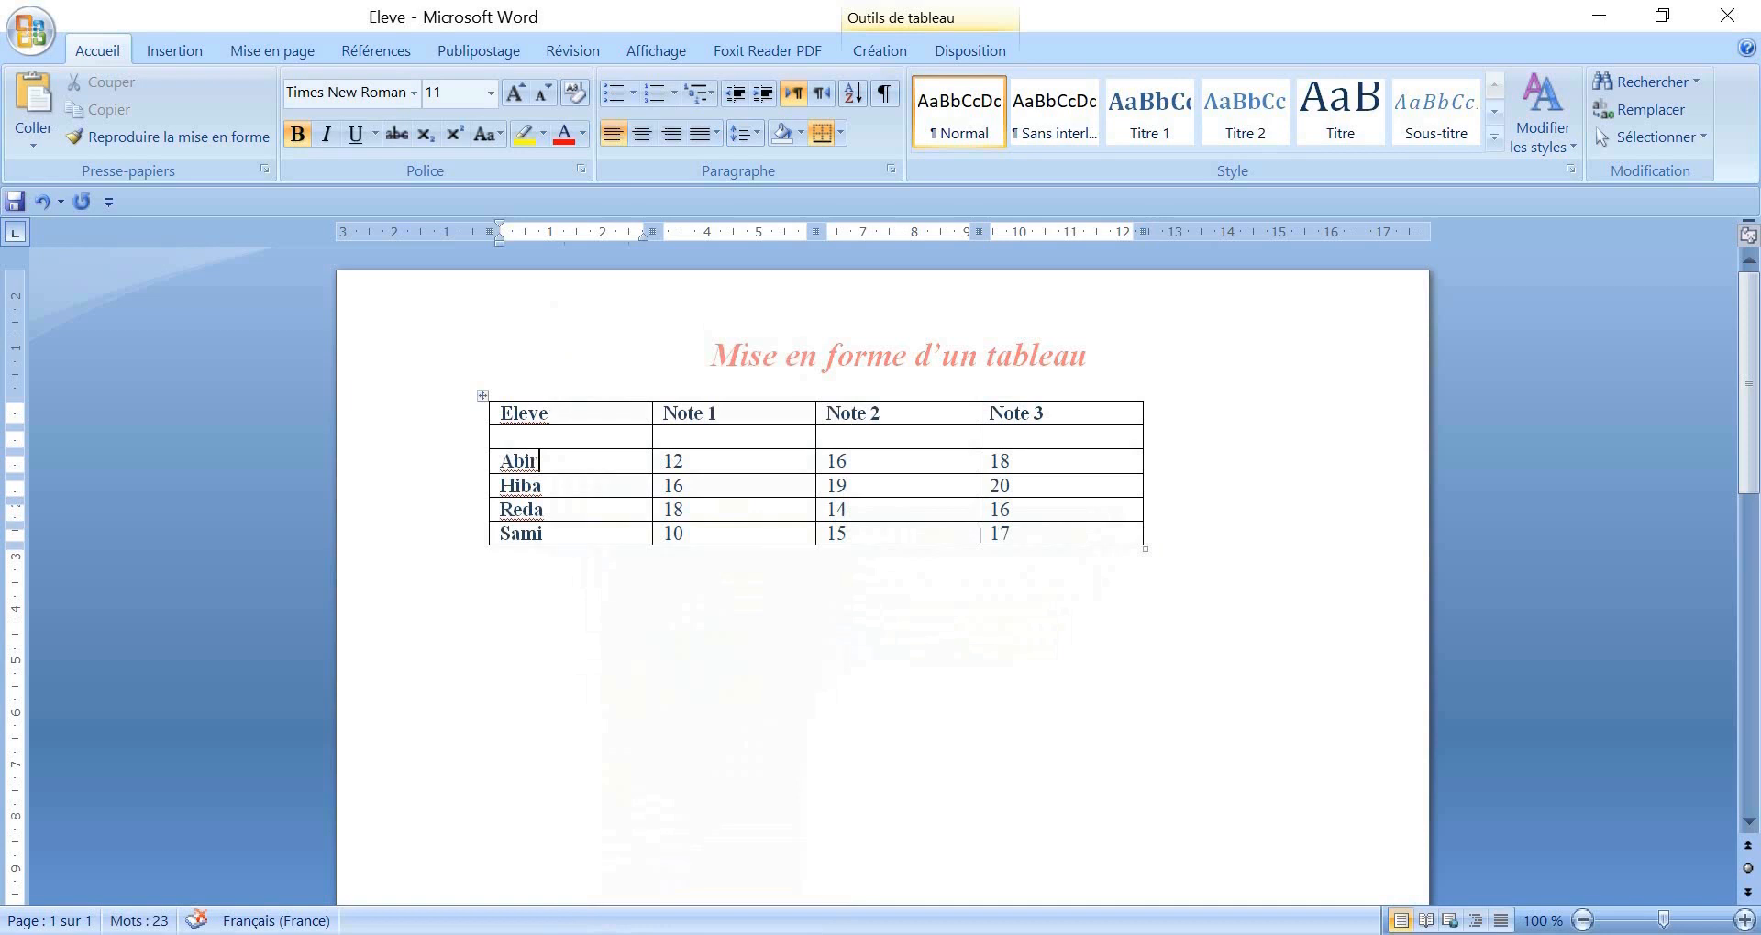
{"action": "right_click", "coordinate": [550, 490]}
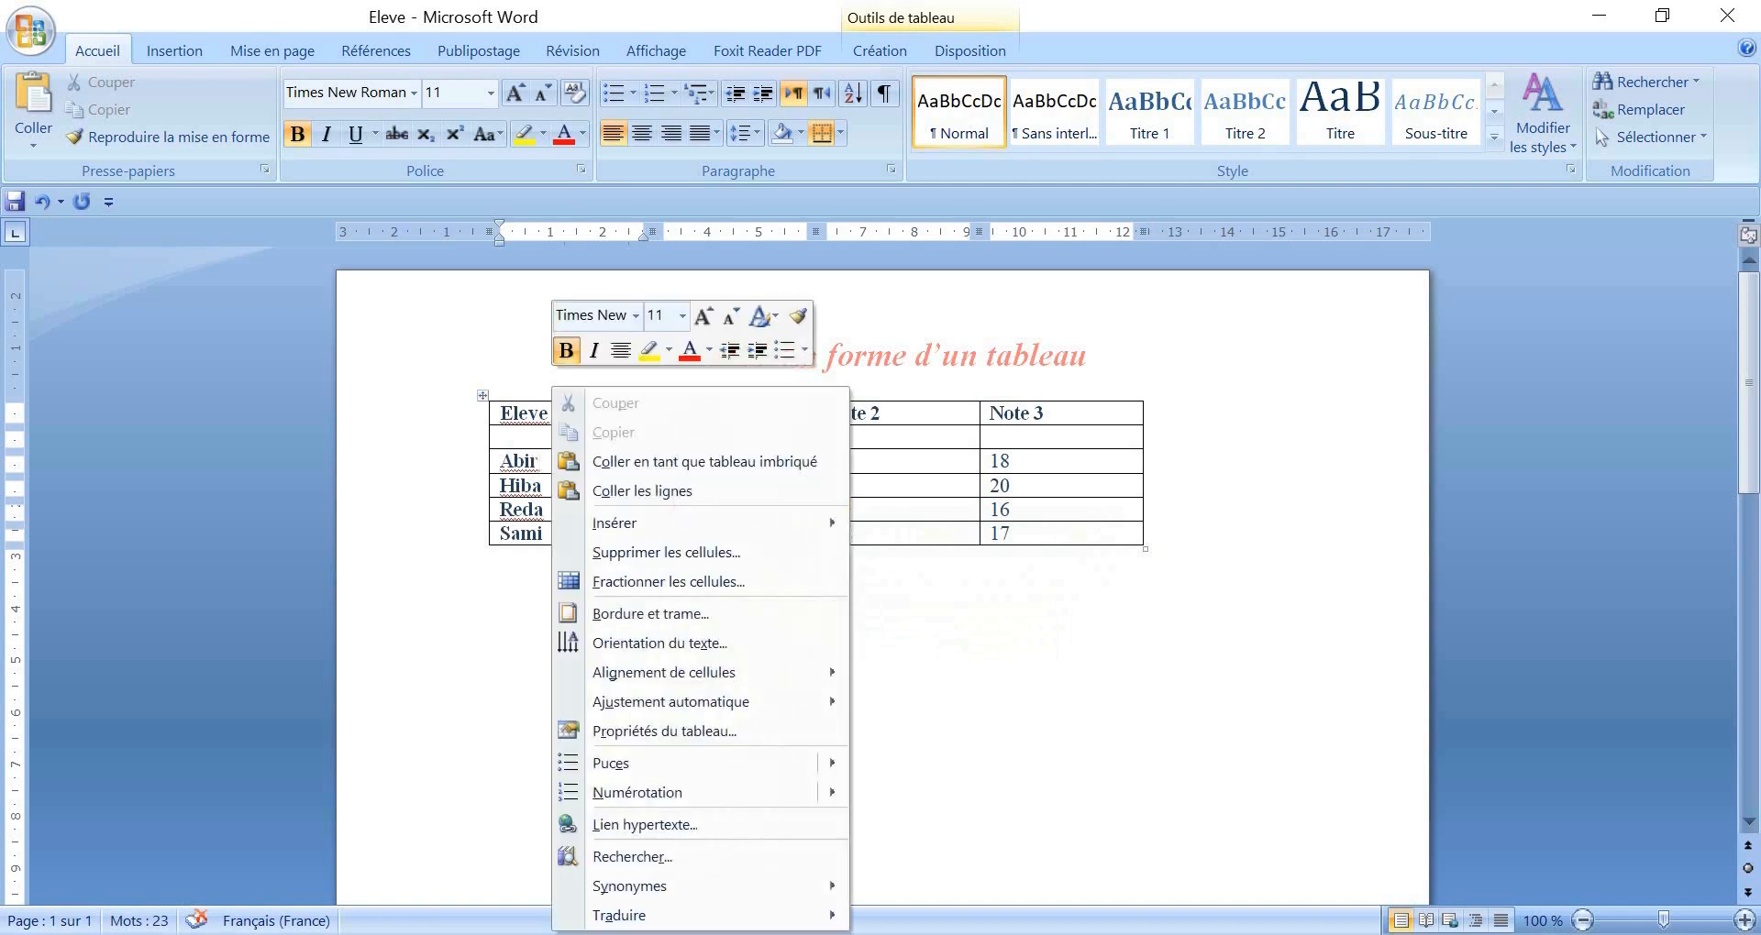
{"action": "mouse_move", "coordinate": [697, 524]}
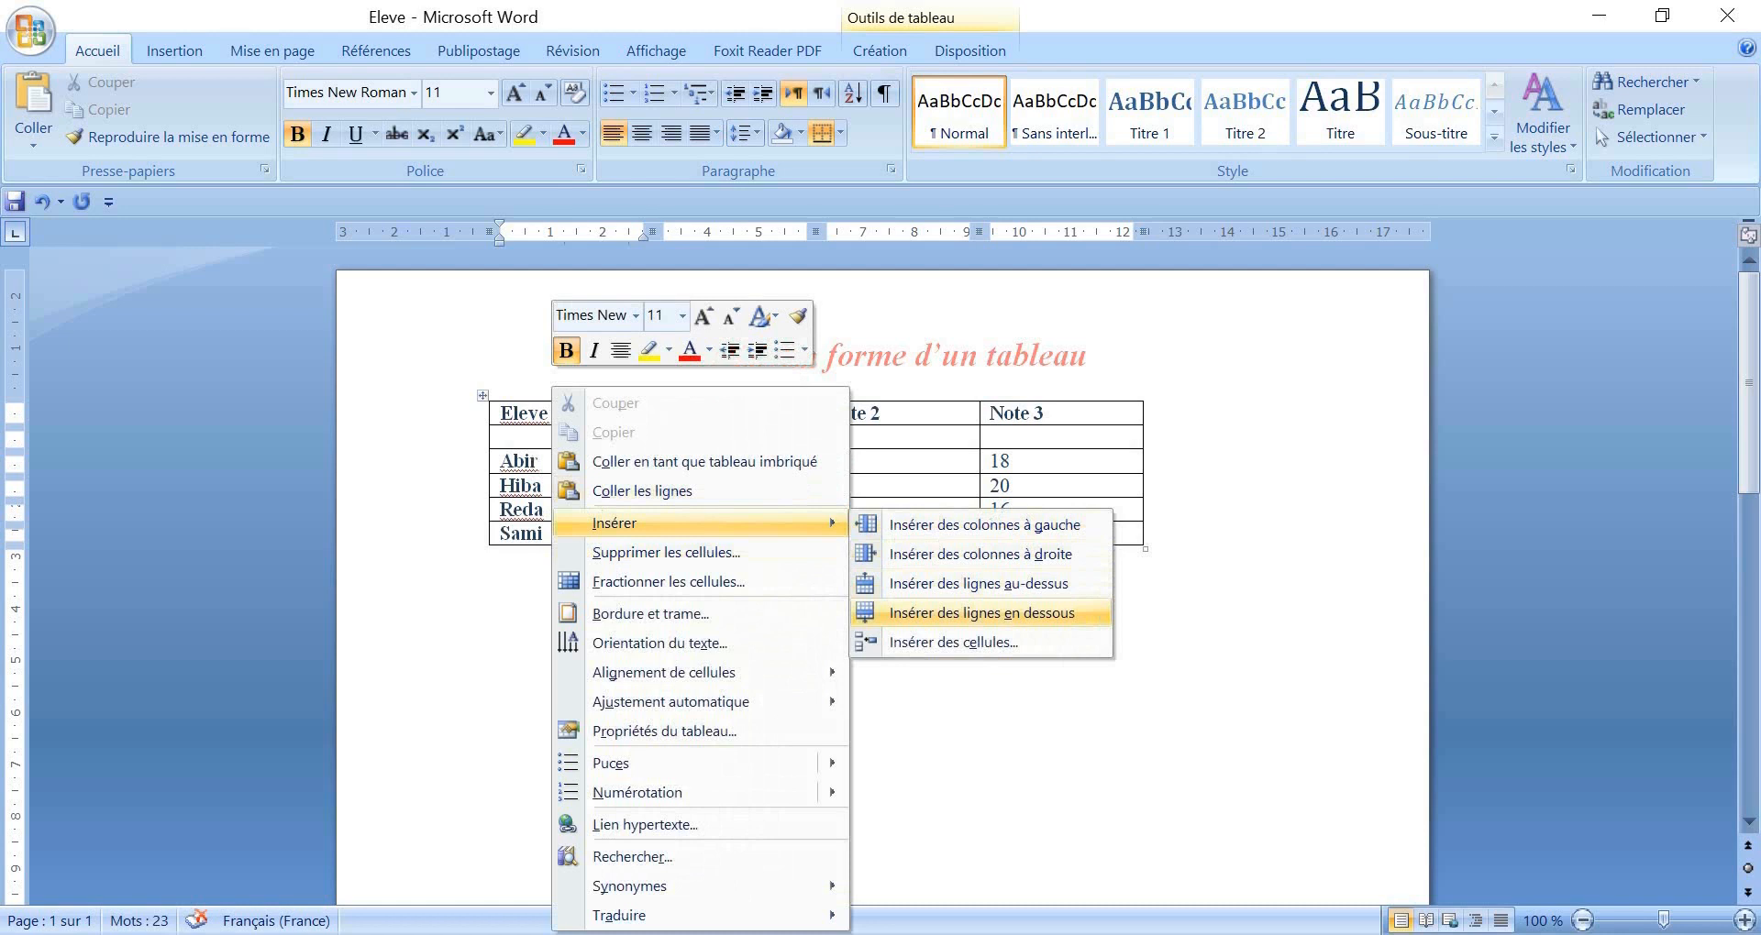
{"action": "left_click", "coordinate": [981, 613]}
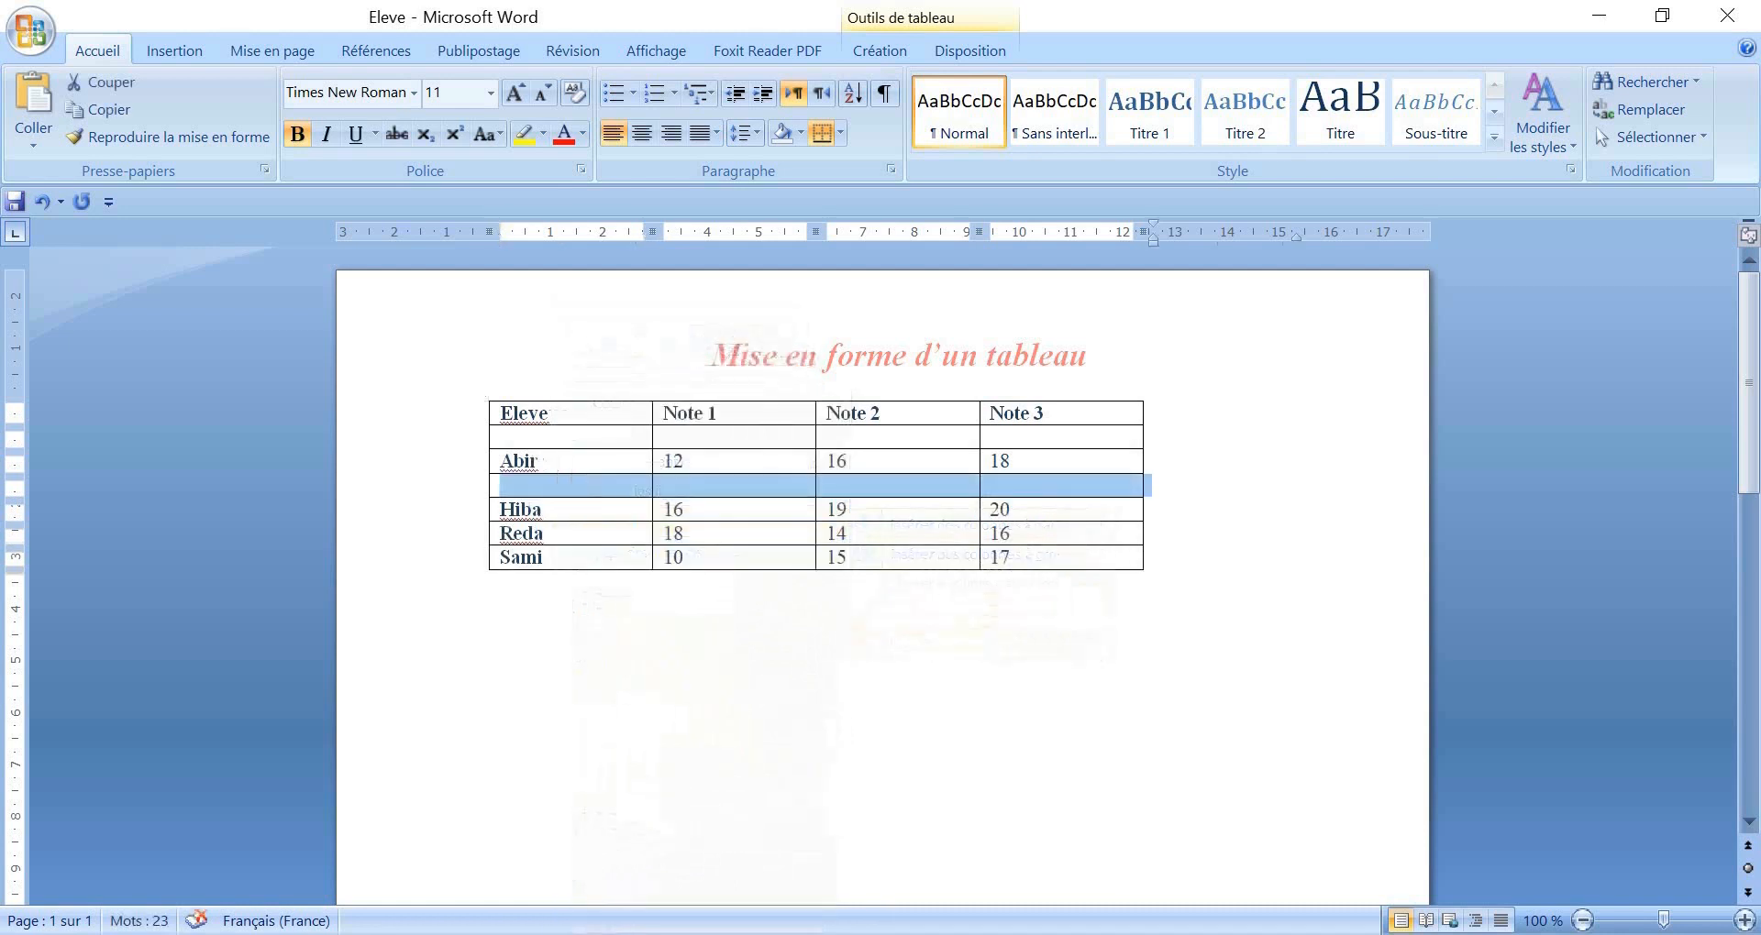
{"action": "left_click", "coordinate": [531, 581]}
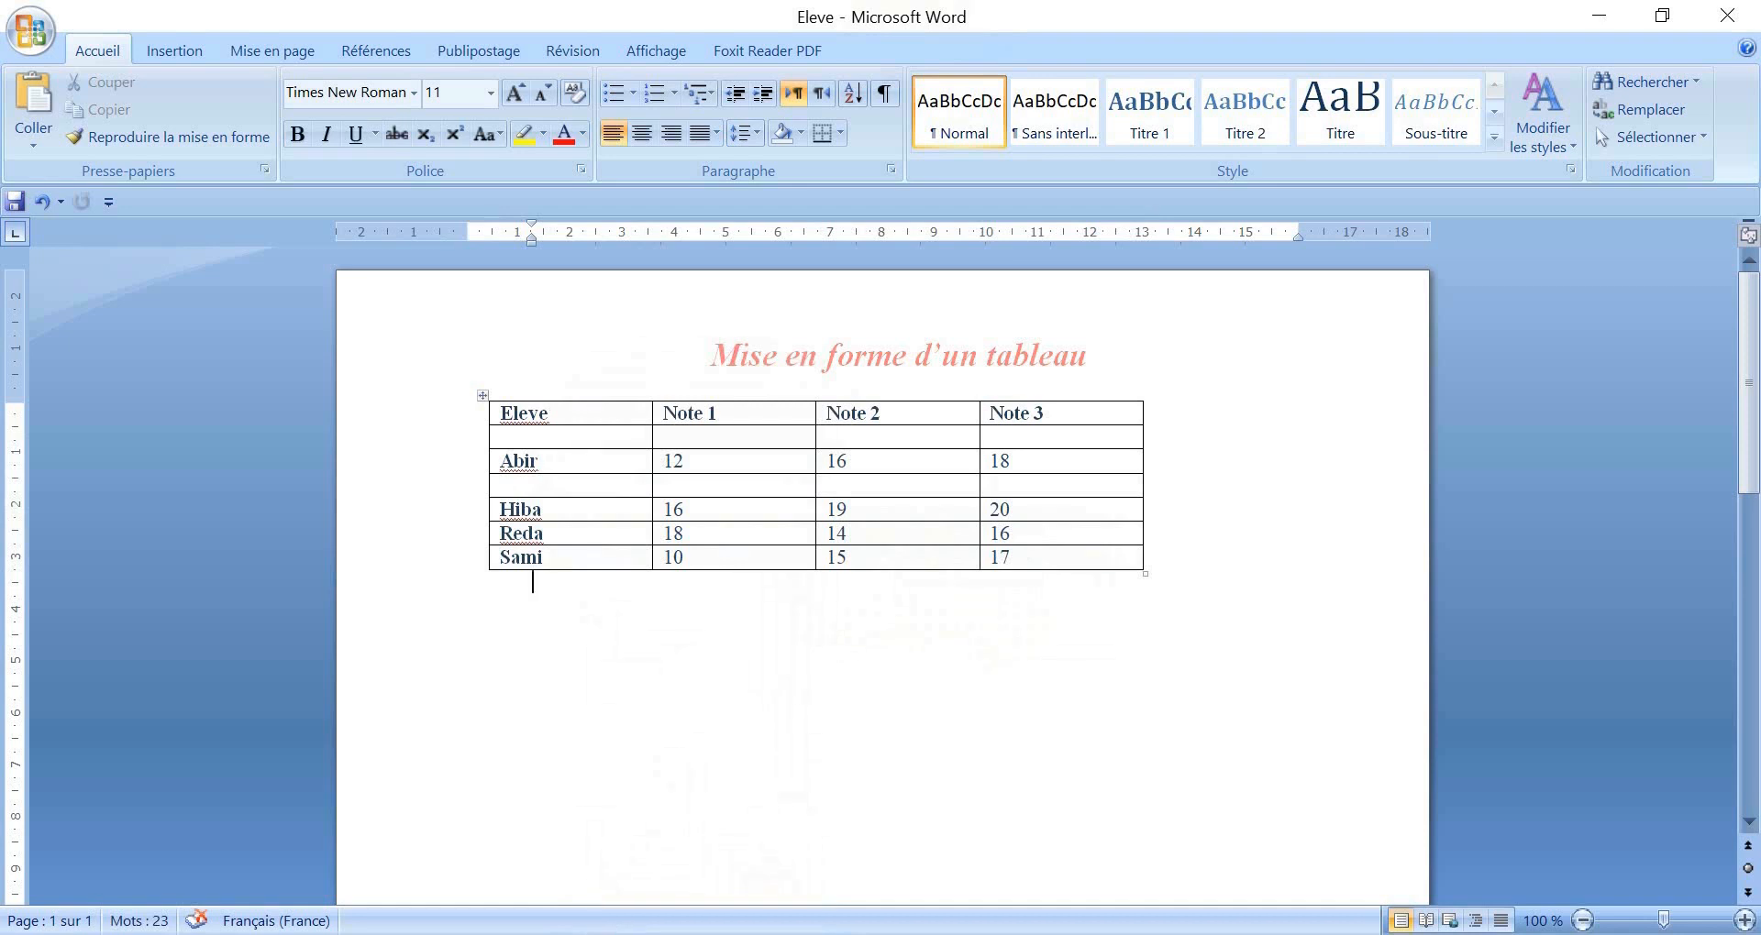
- Insert an empty column to the right of the Eleve column
{"action": "left_click", "coordinate": [548, 412]}
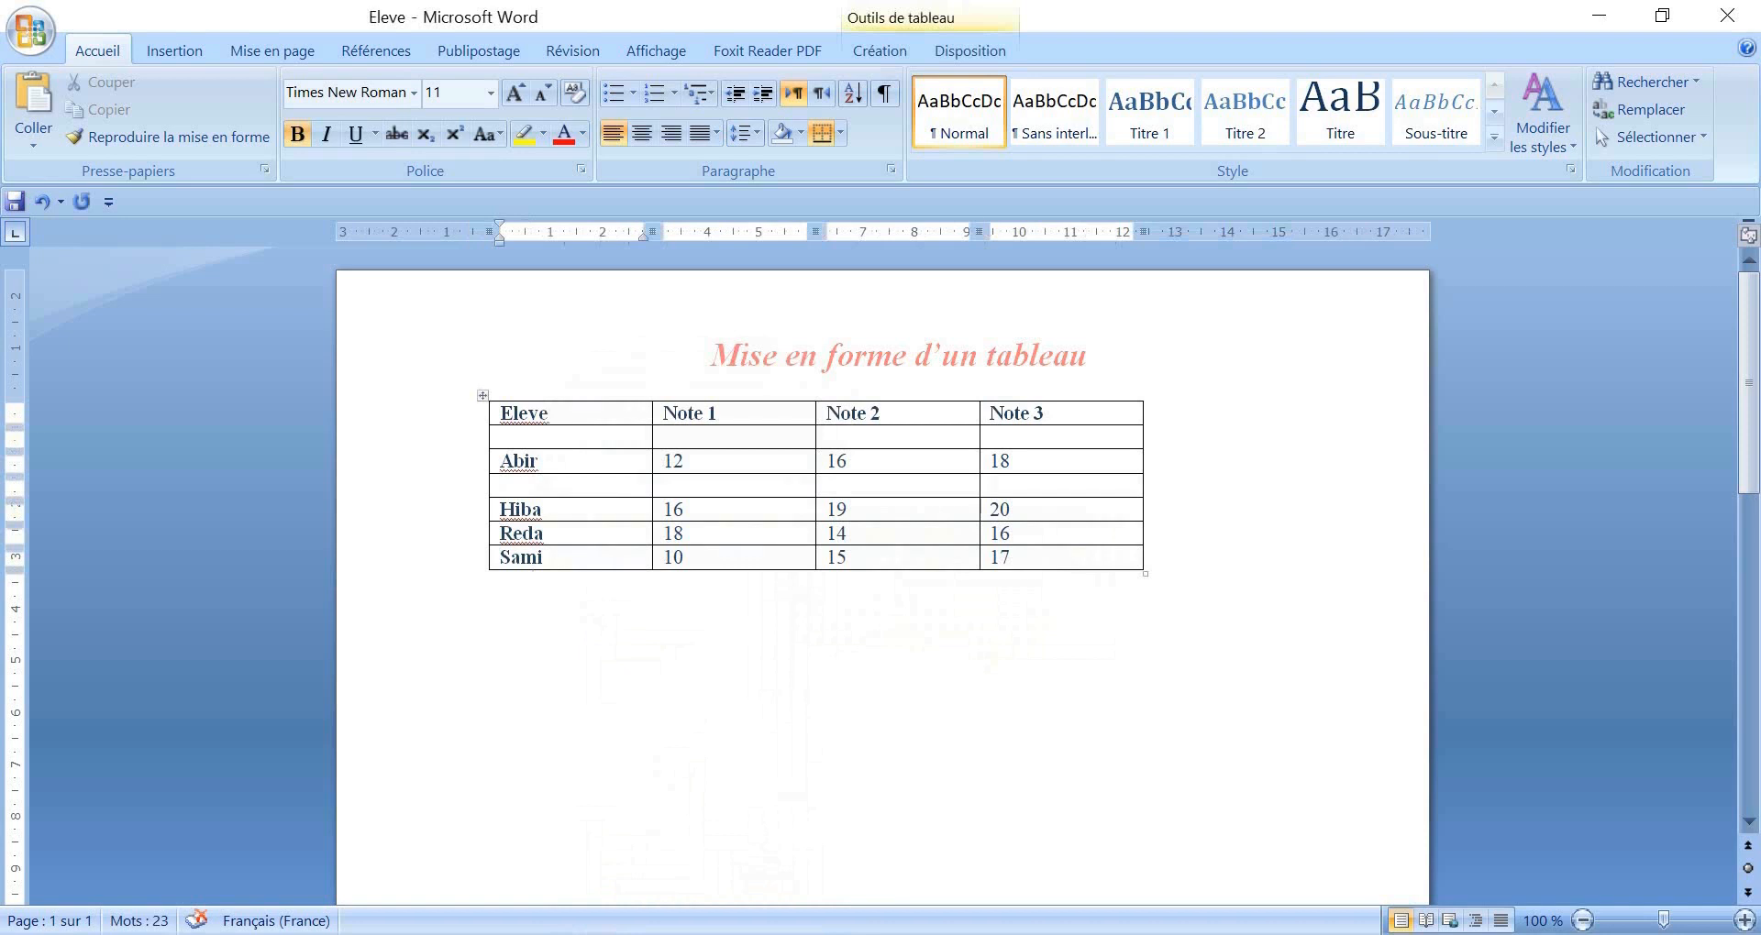
{"action": "right_click", "coordinate": [587, 388]}
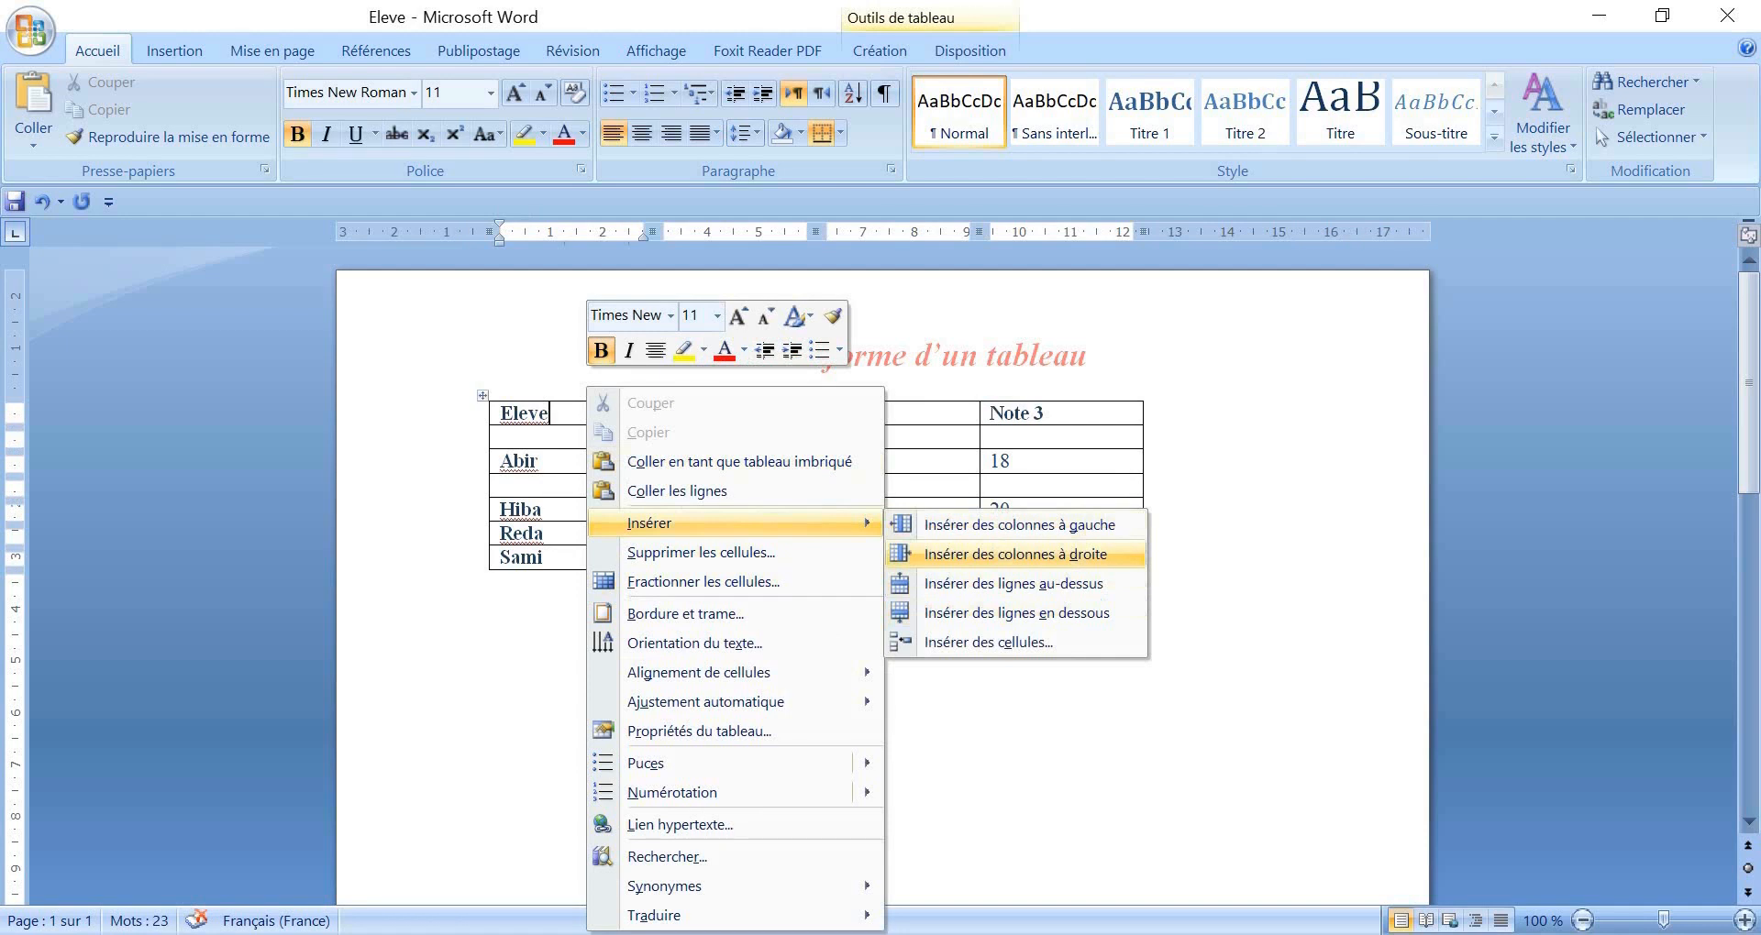
{"action": "left_click", "coordinate": [1015, 554]}
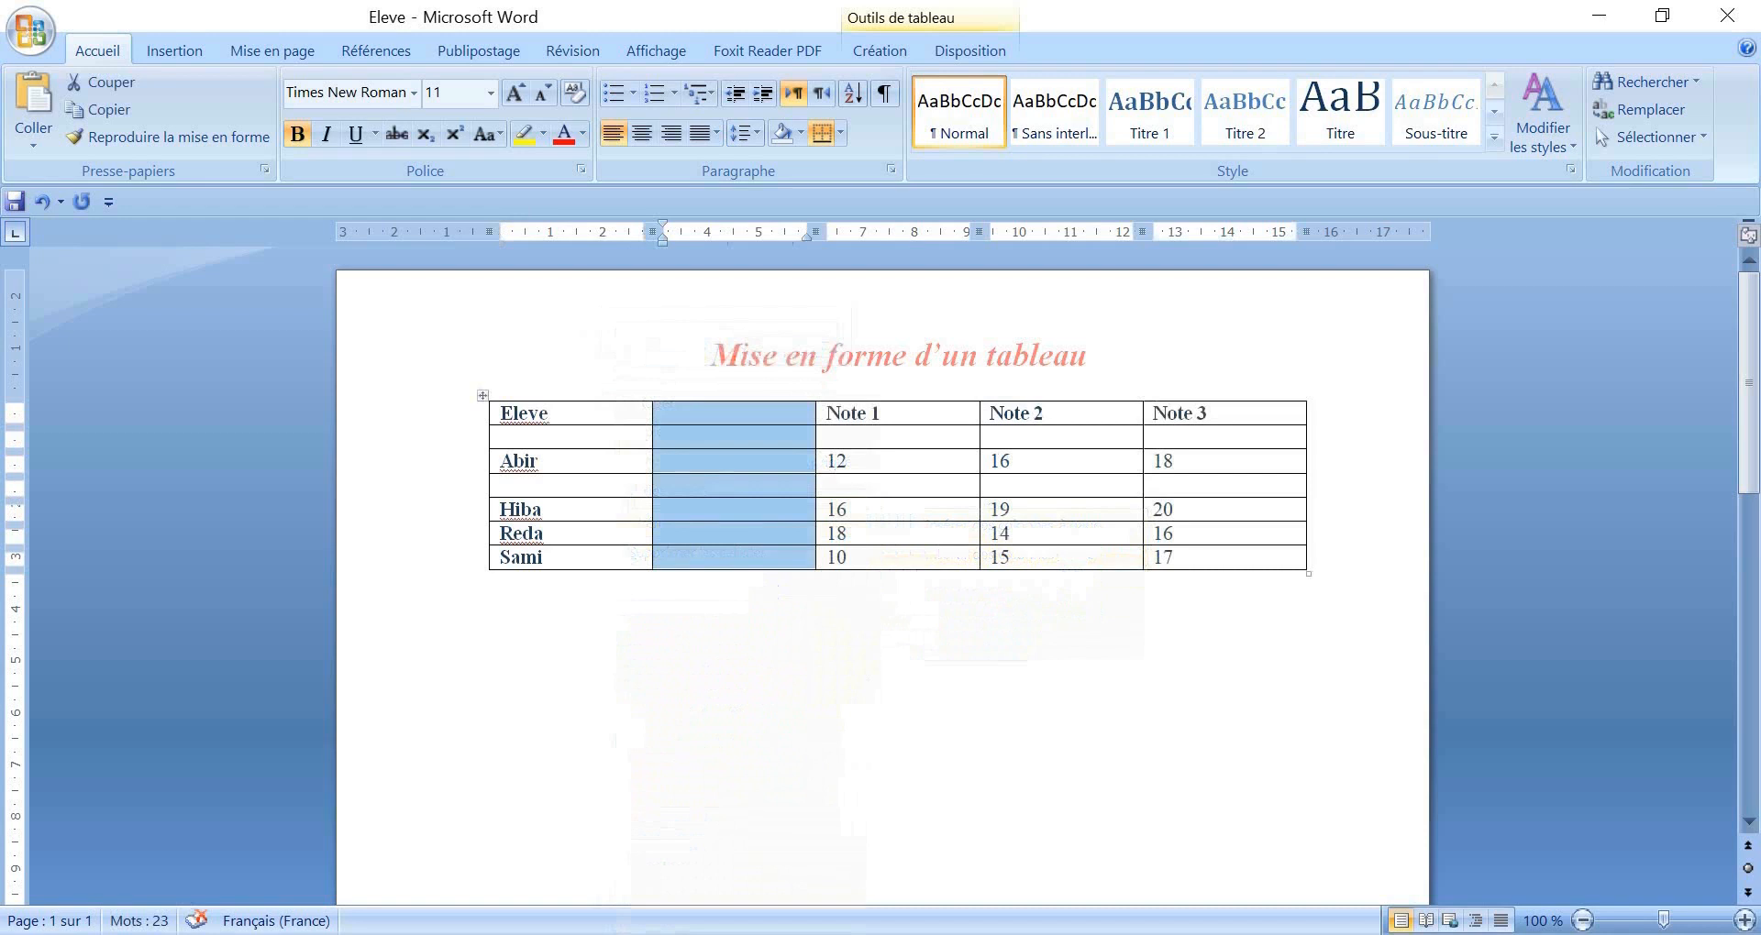
- Insert an empty column to the left of the Eleve column
{"action": "right_click", "coordinate": [542, 415]}
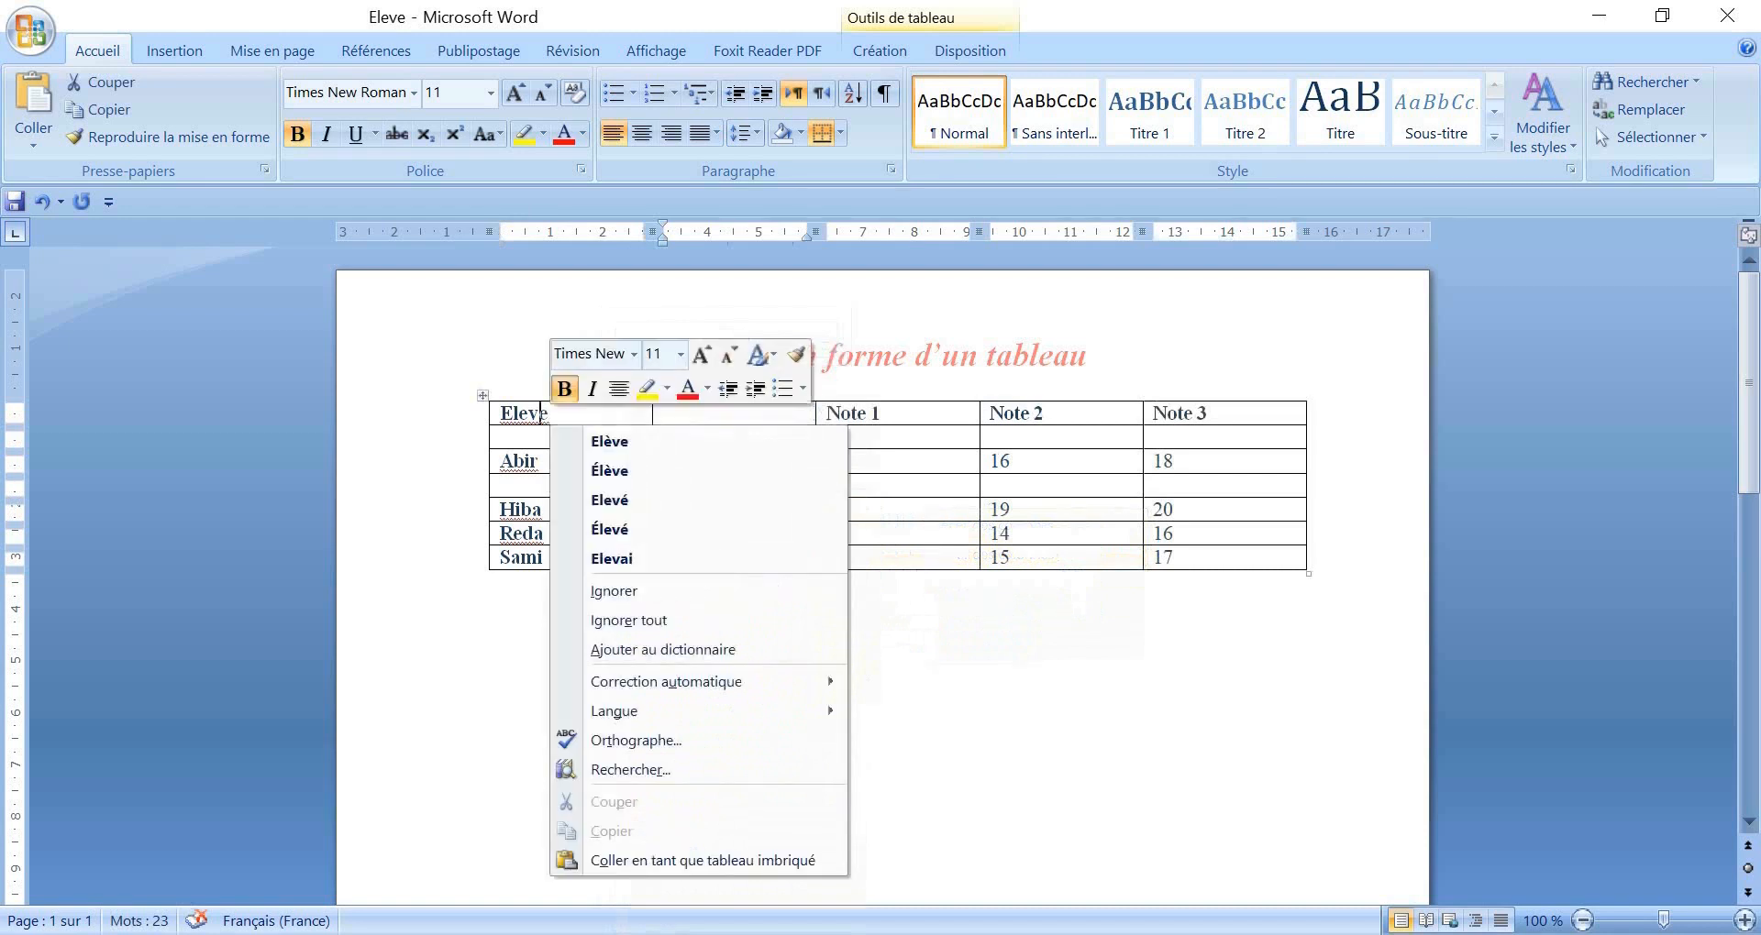
{"action": "key", "text": "Escape"}
{"action": "right_click", "coordinate": [587, 437]}
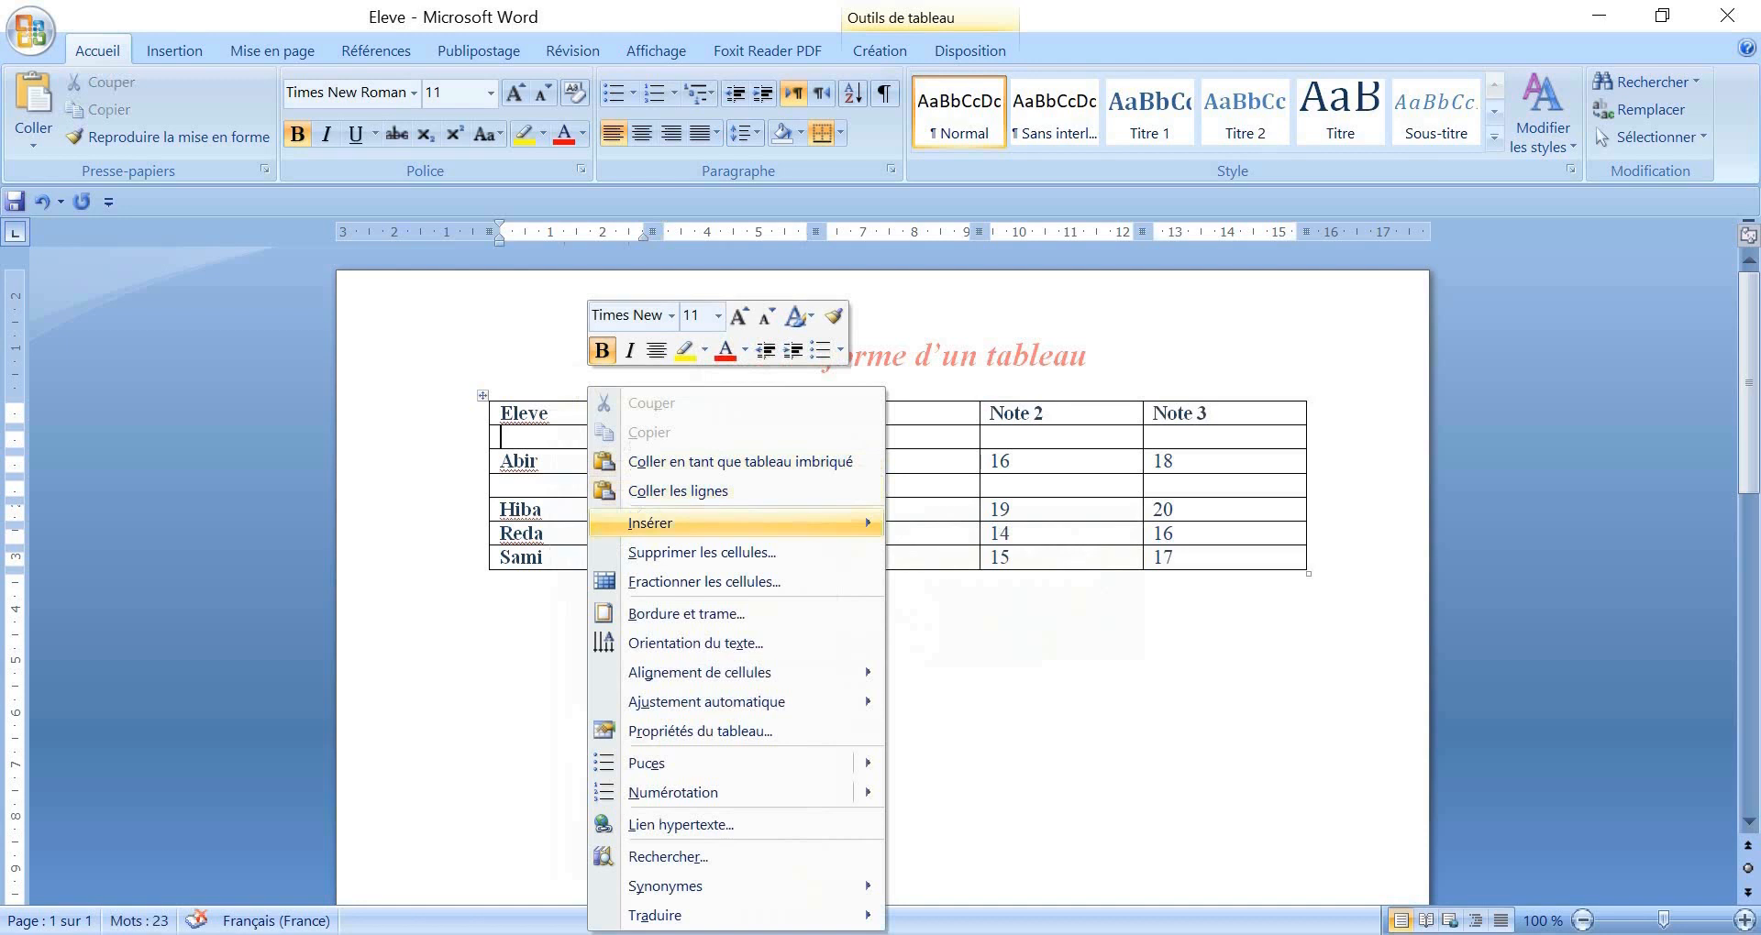
{"action": "mouse_move", "coordinate": [697, 522]}
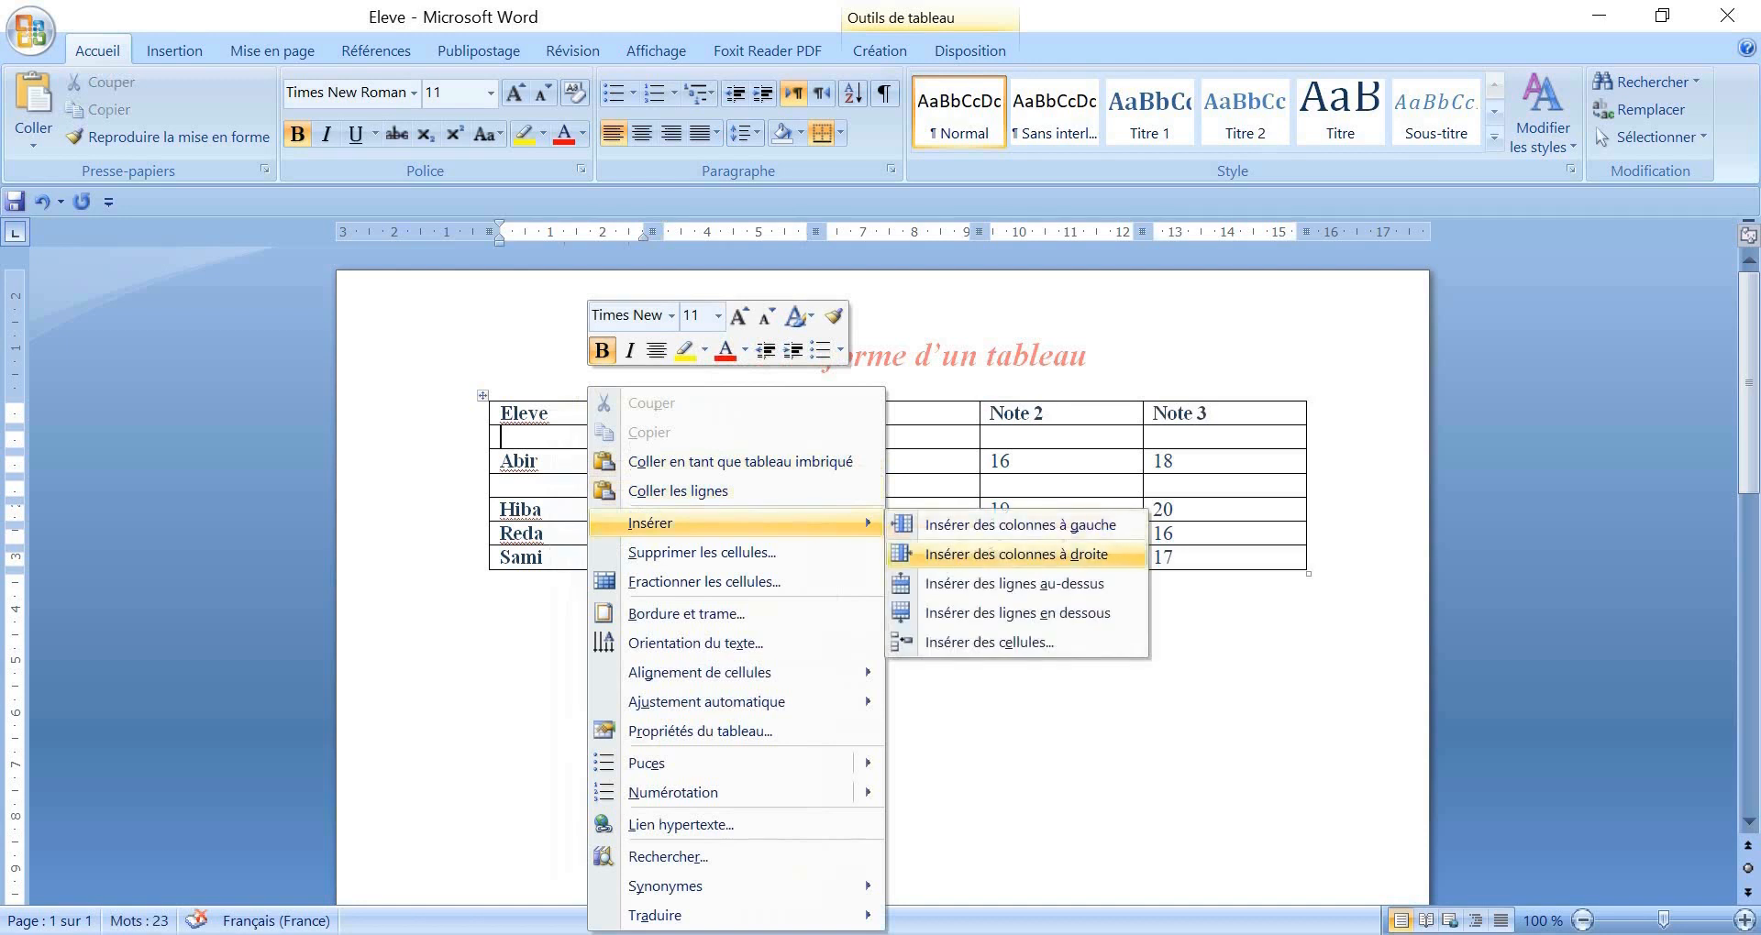
{"action": "left_click", "coordinate": [1018, 524]}
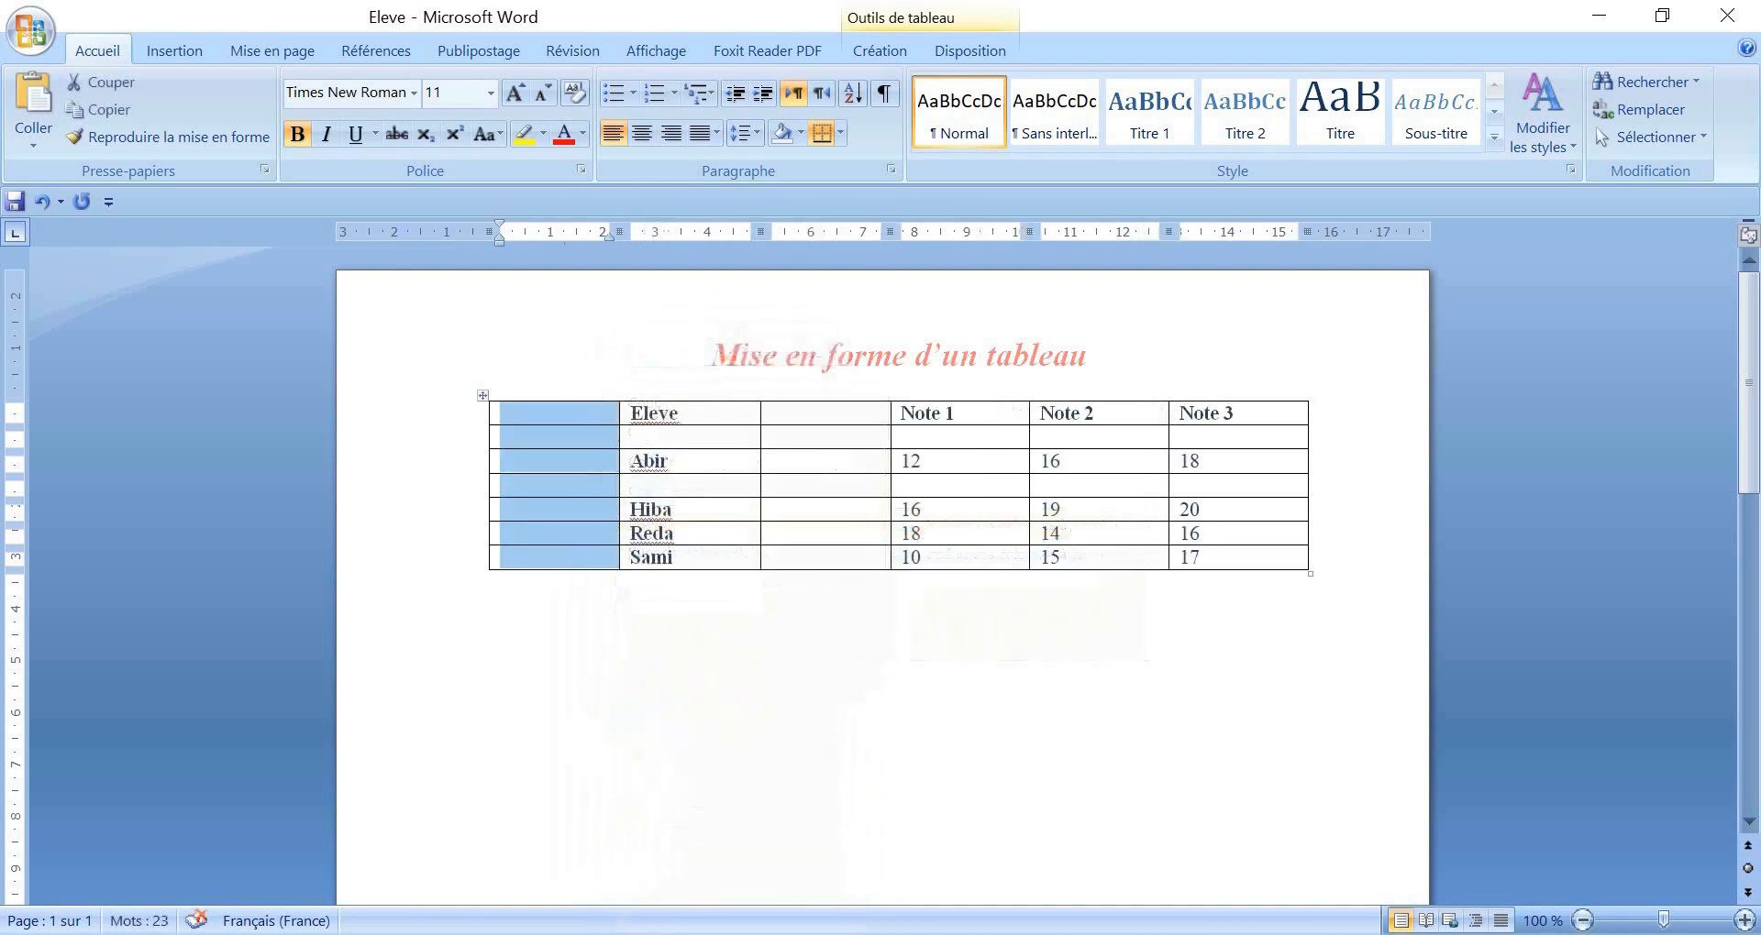
{"action": "left_click", "coordinate": [535, 581]}
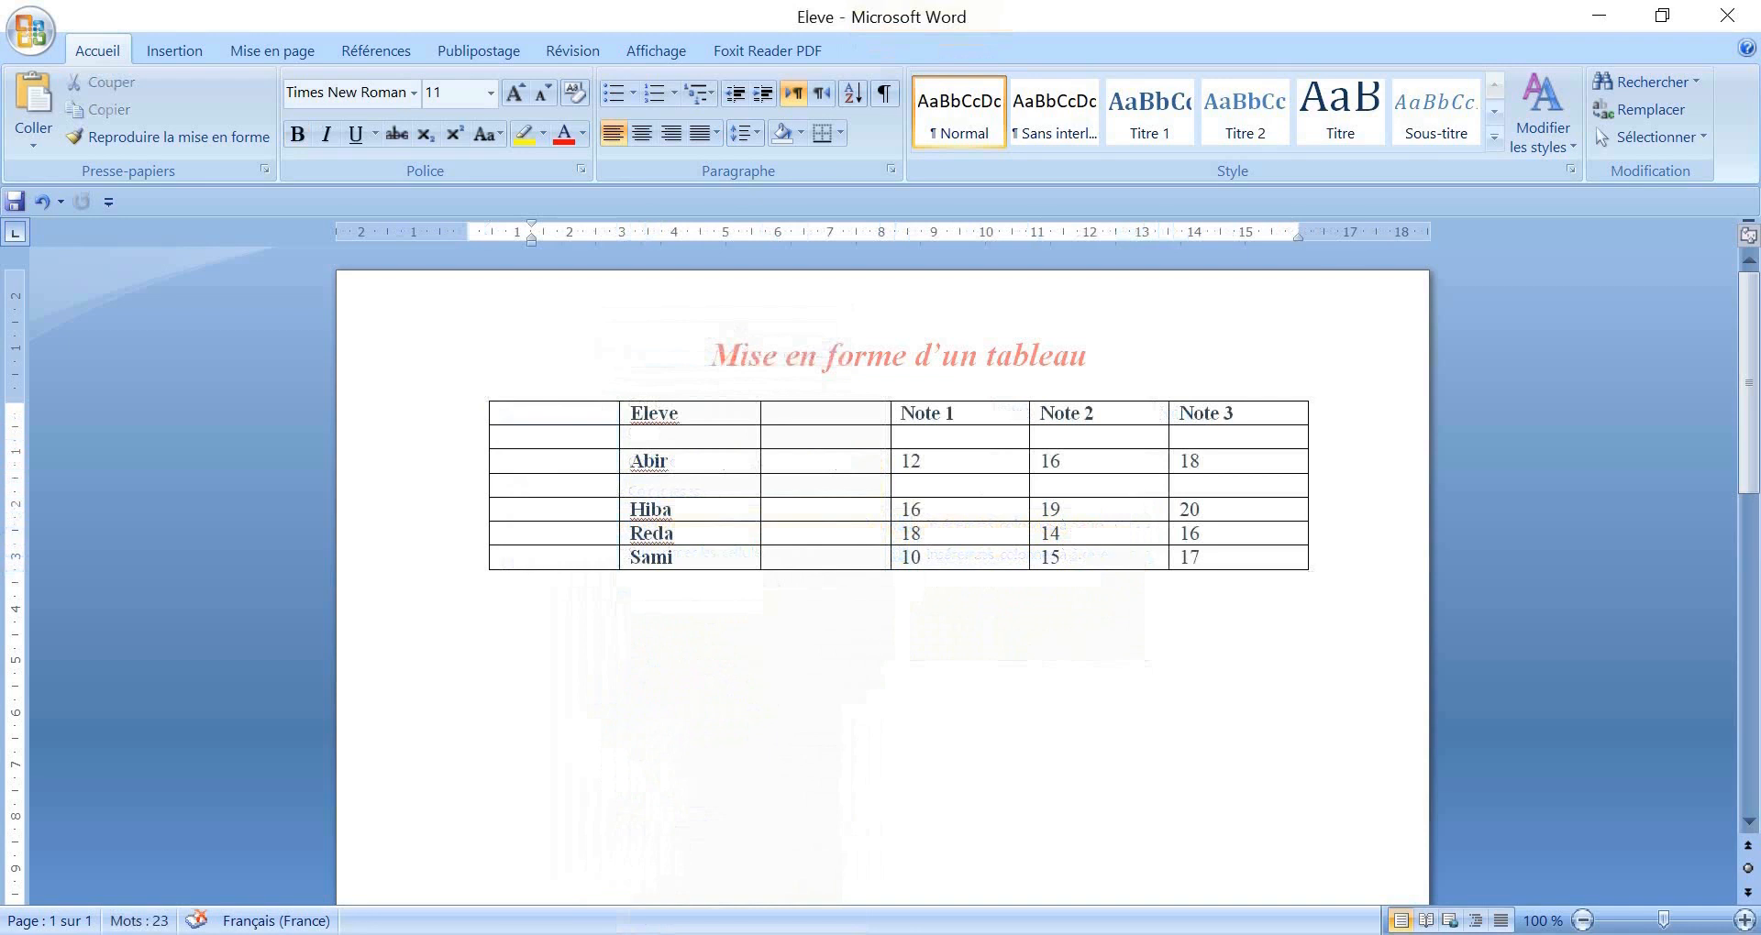
- Delete the entire row of the second pupil, the one with marks 16, 19 and 20
{"action": "left_click", "coordinate": [652, 510]}
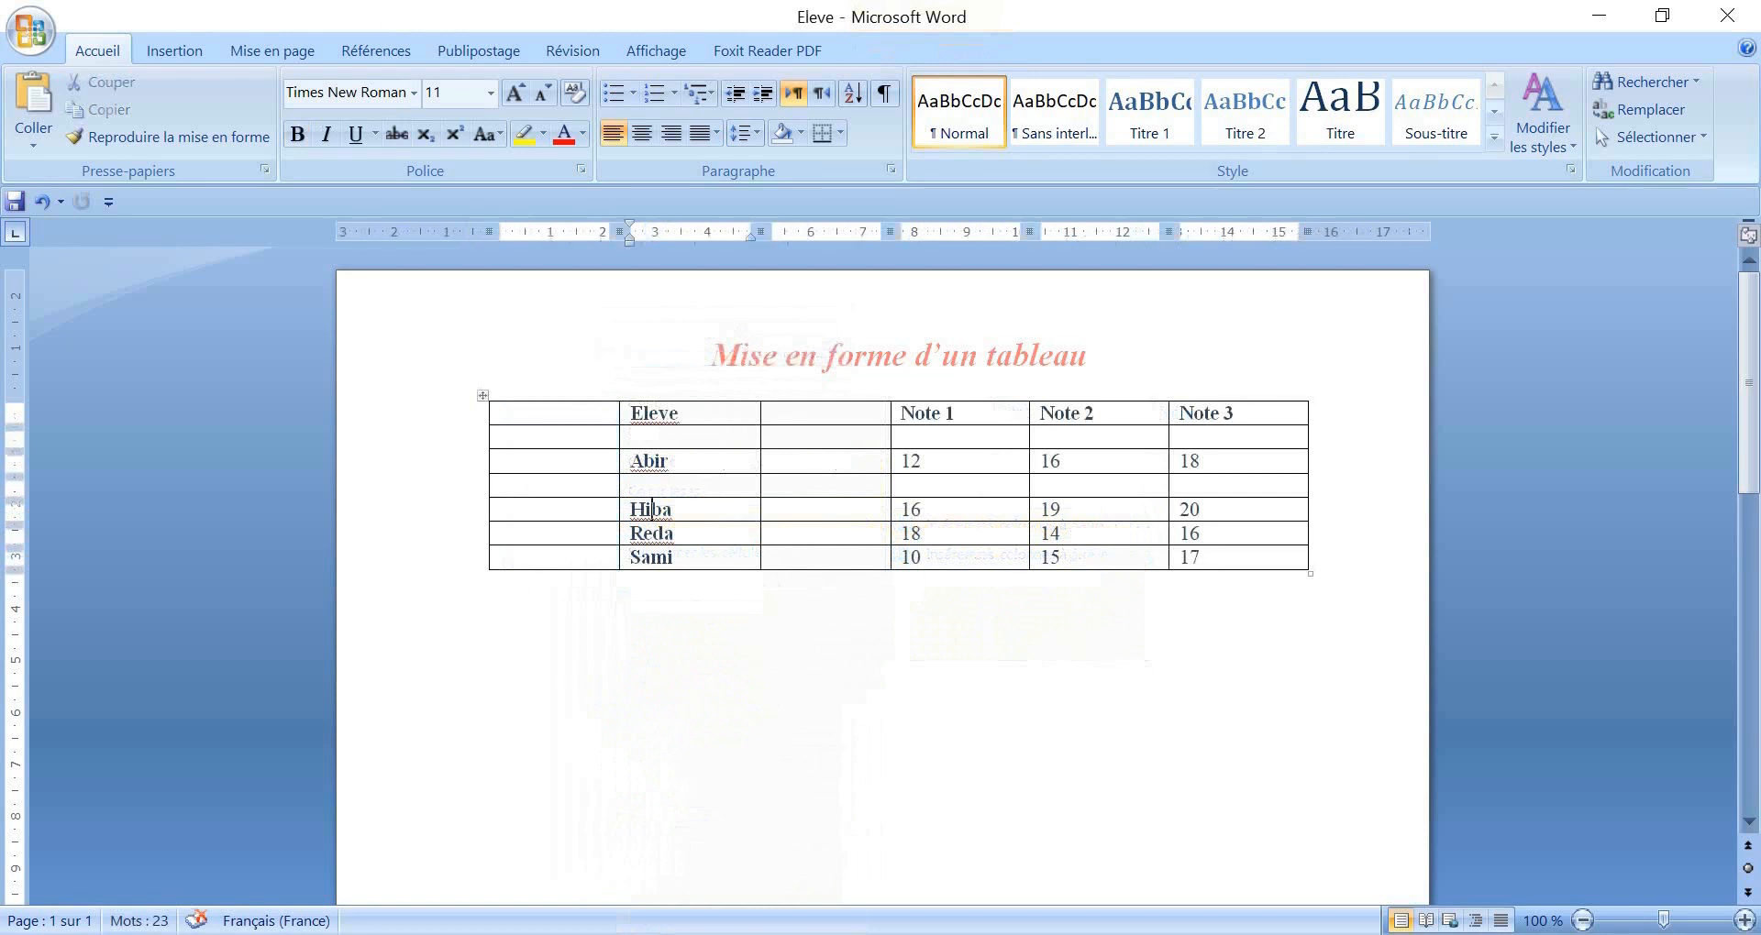
{"action": "right_click", "coordinate": [672, 516]}
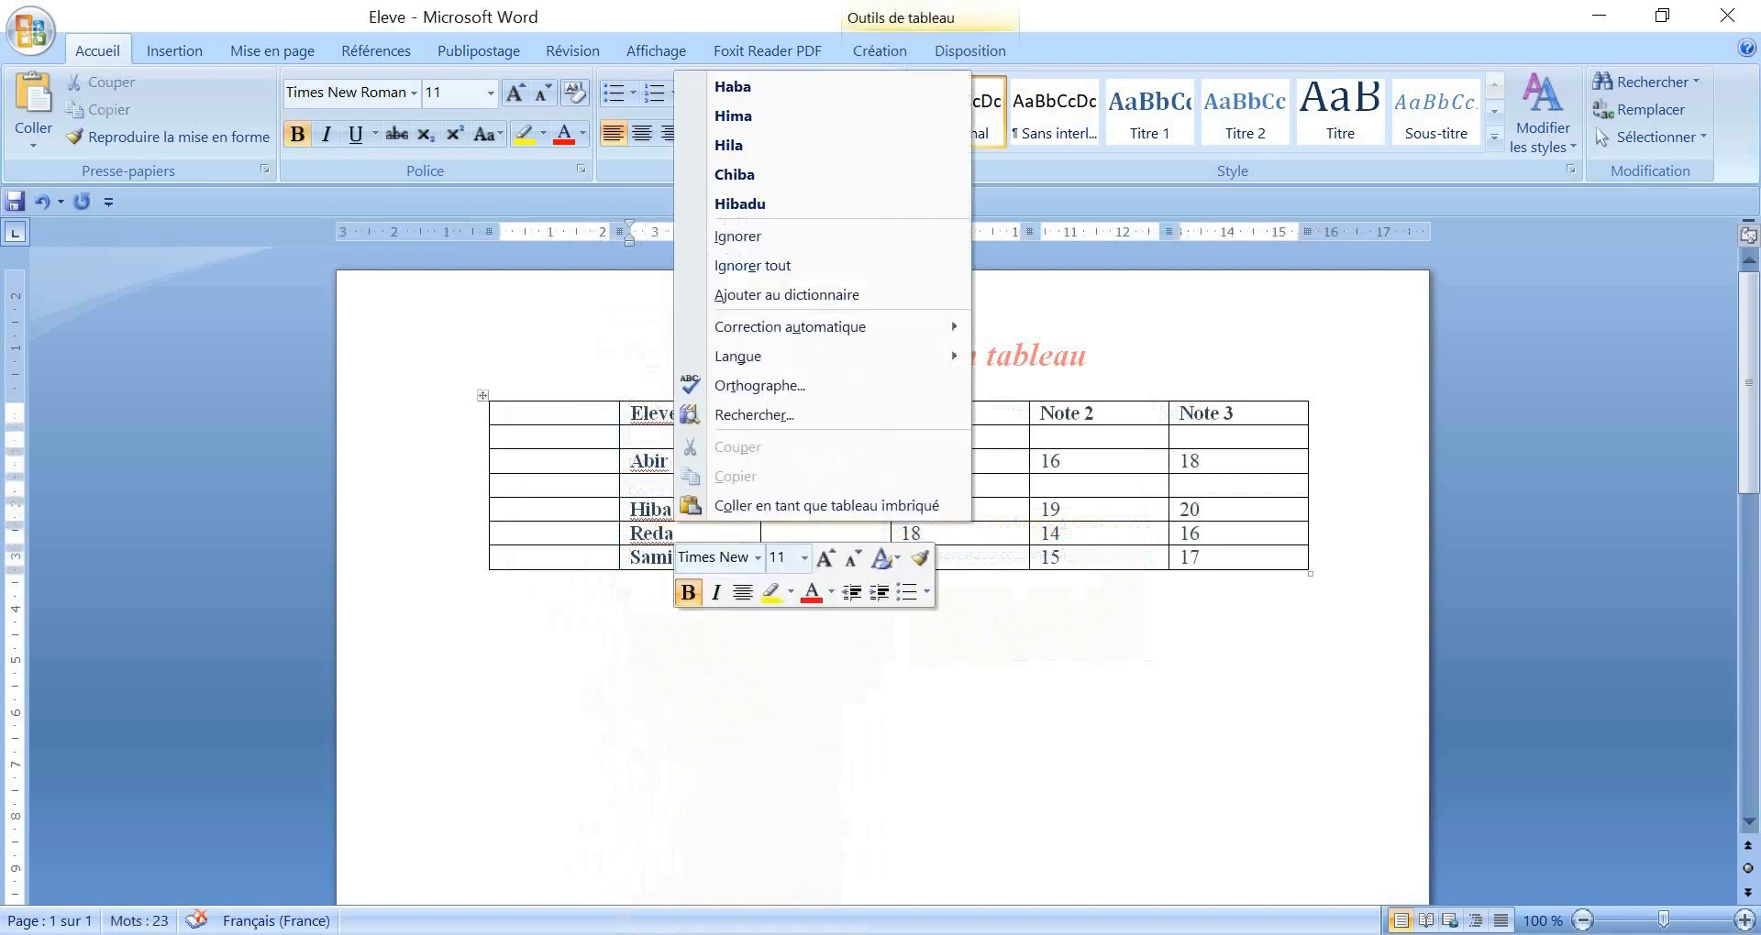
{"action": "key", "text": "Escape"}
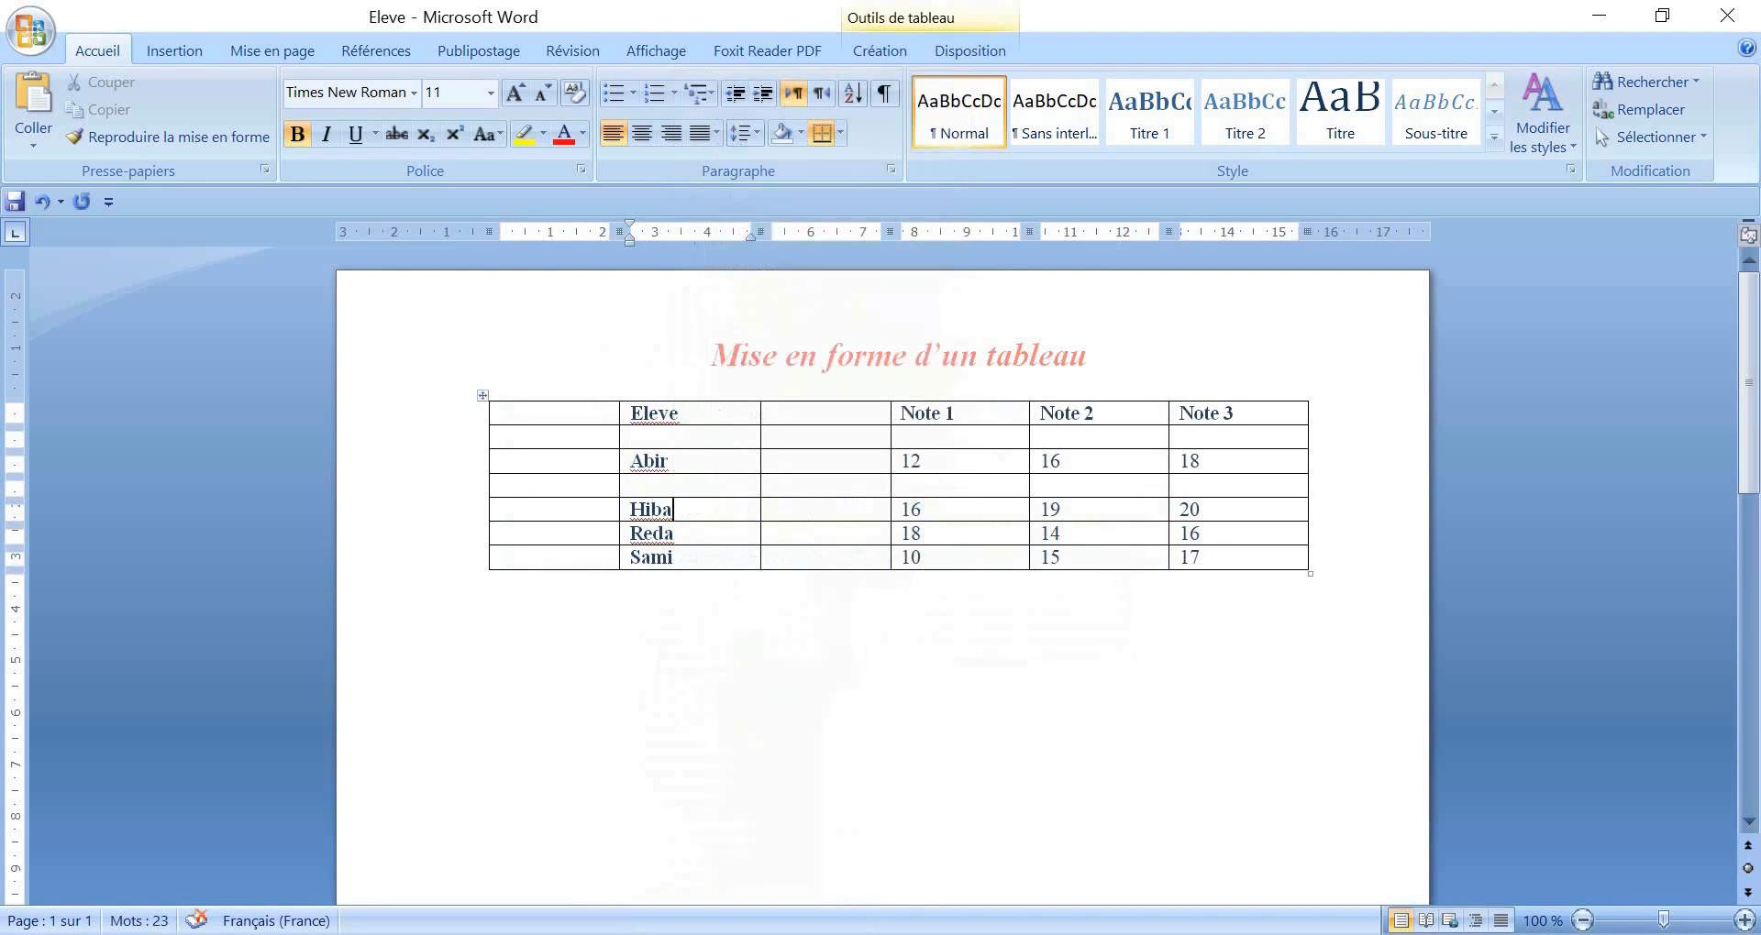
{"action": "right_click", "coordinate": [698, 510]}
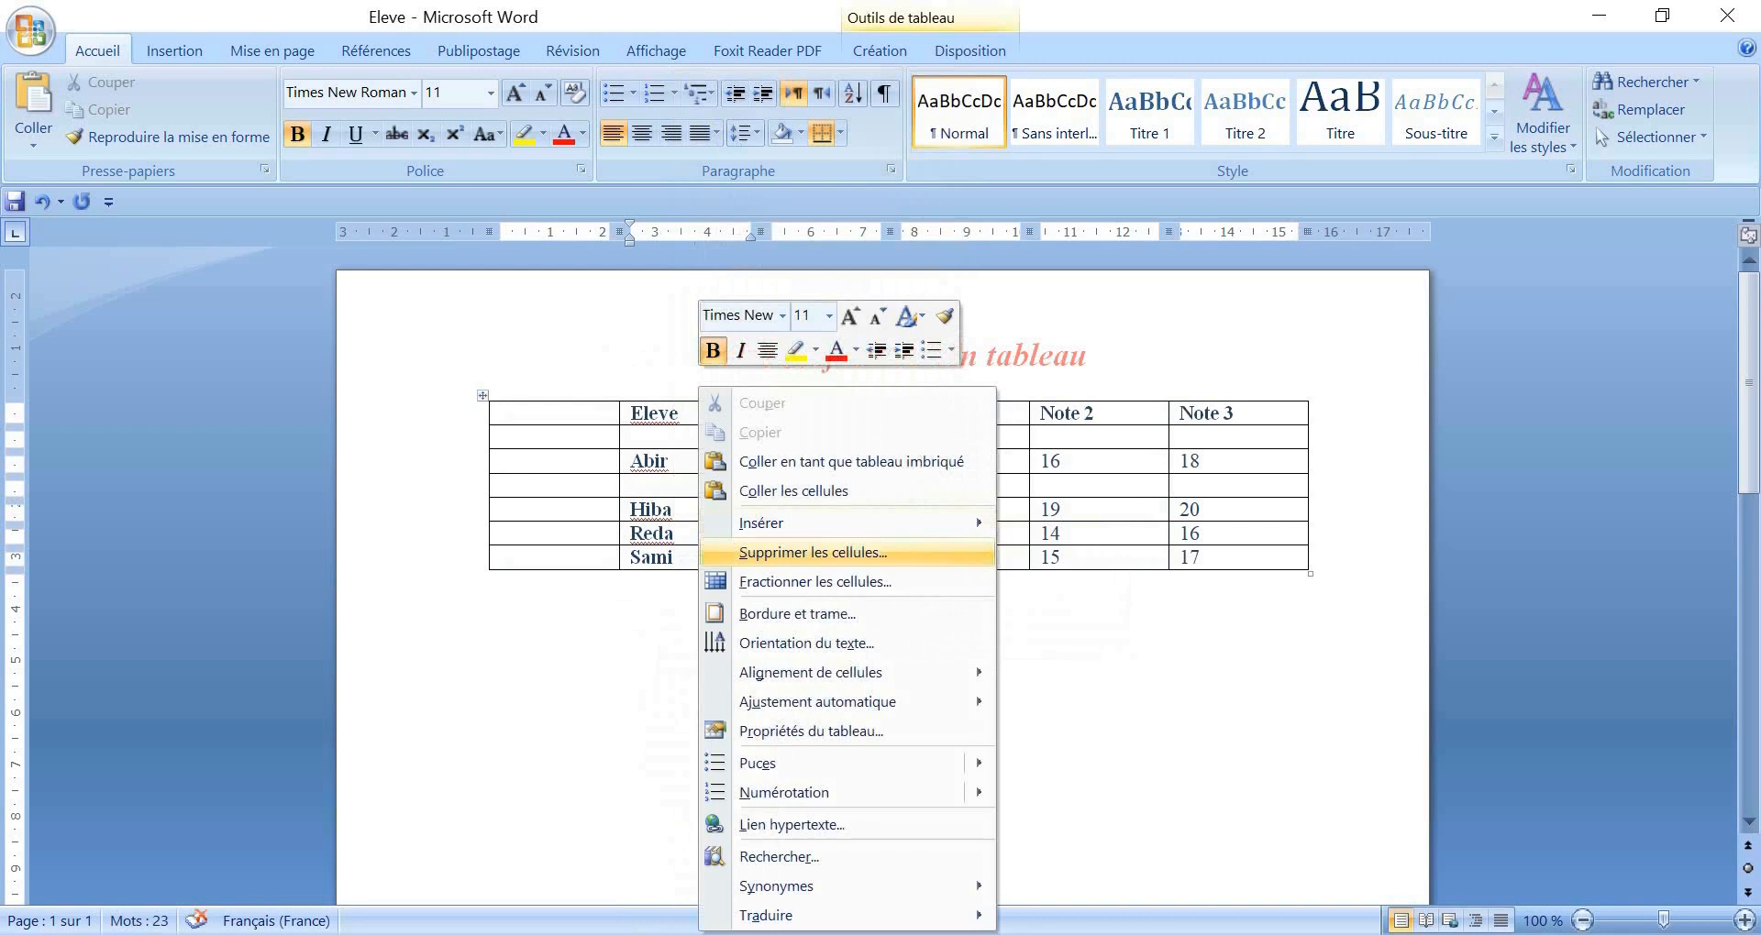
{"action": "left_click", "coordinate": [813, 552]}
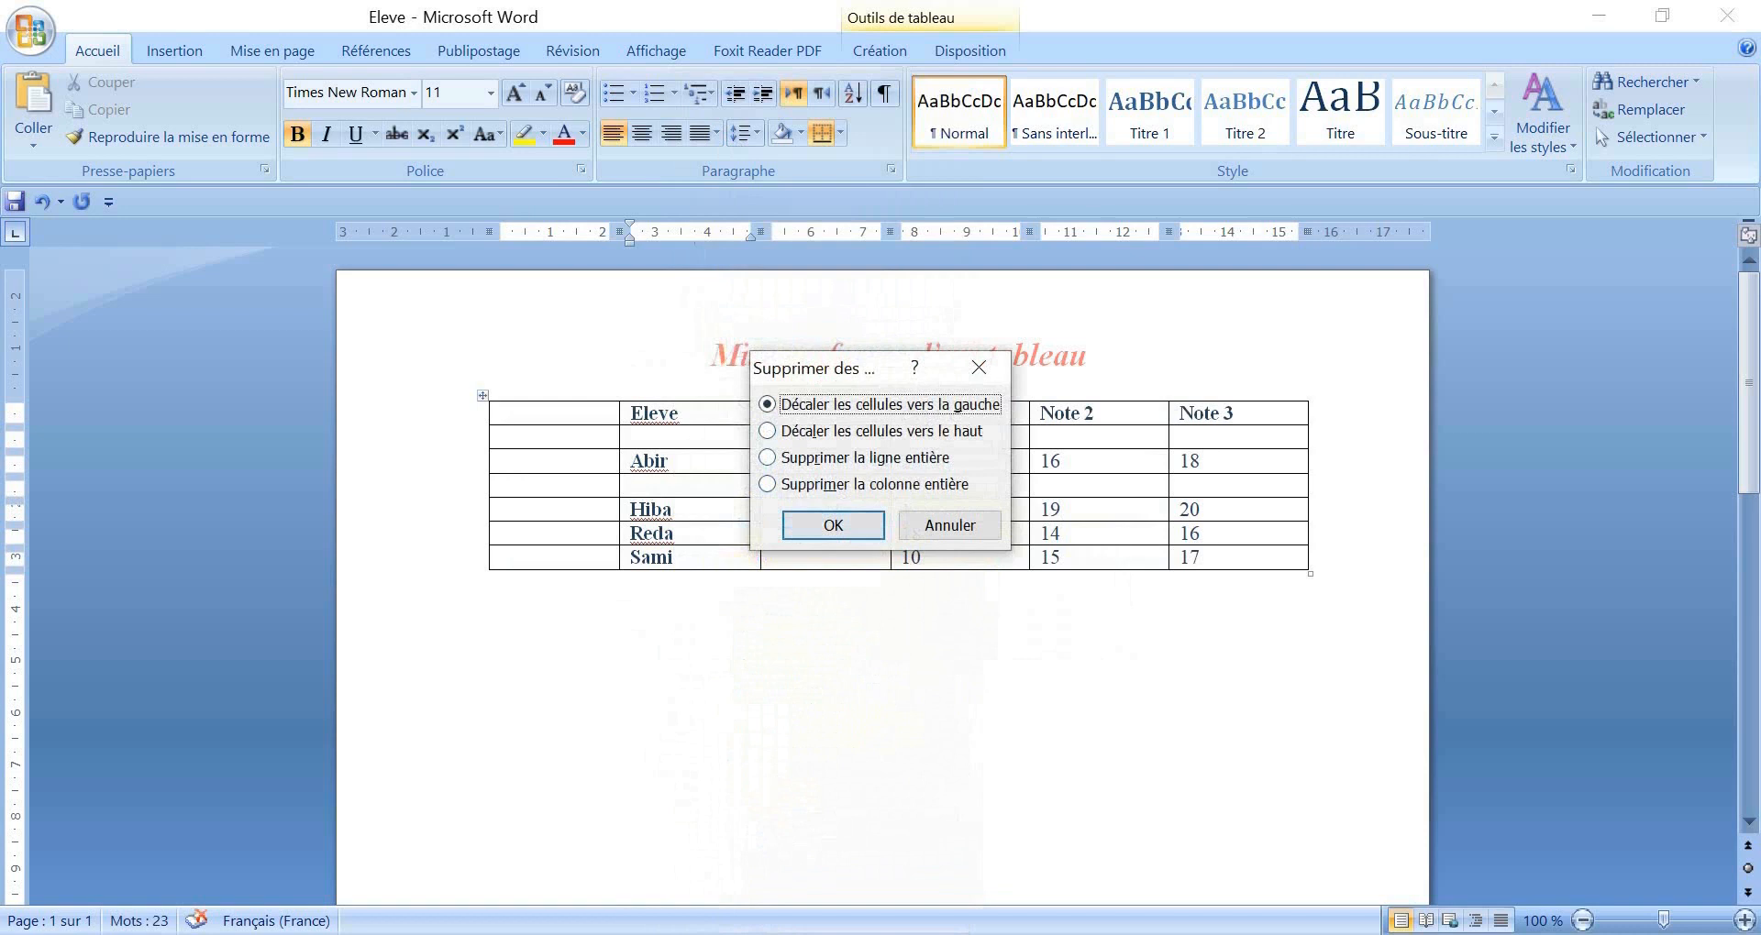
{"action": "left_click", "coordinate": [768, 457]}
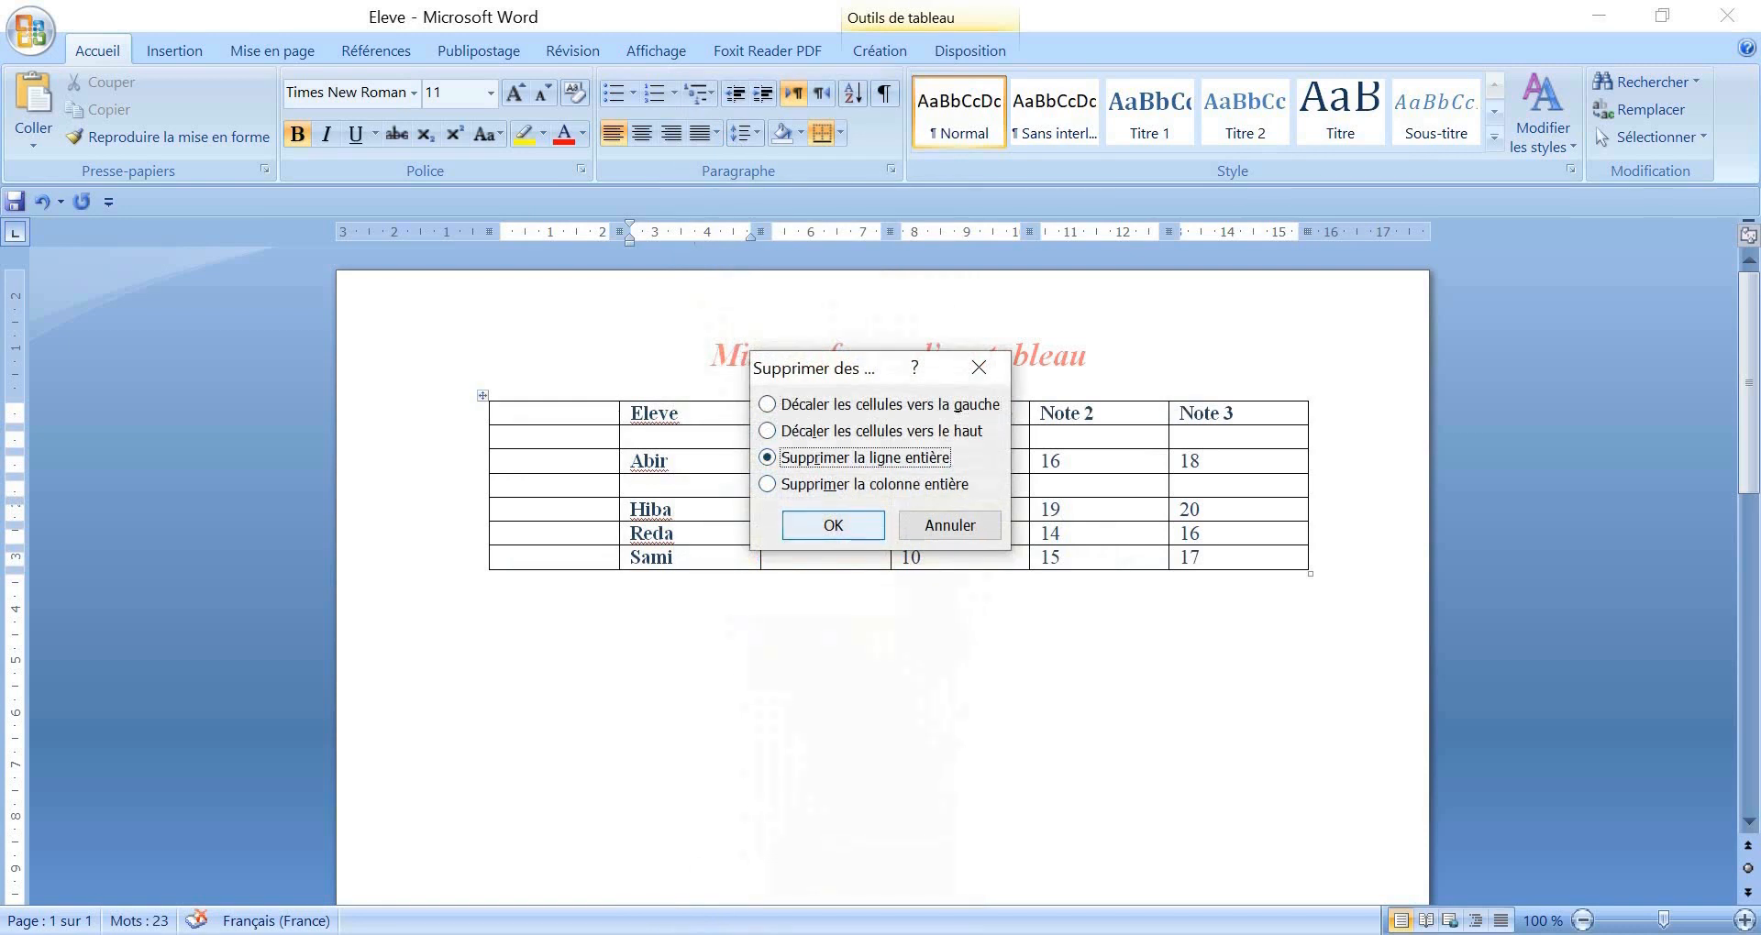
{"action": "left_click", "coordinate": [833, 524]}
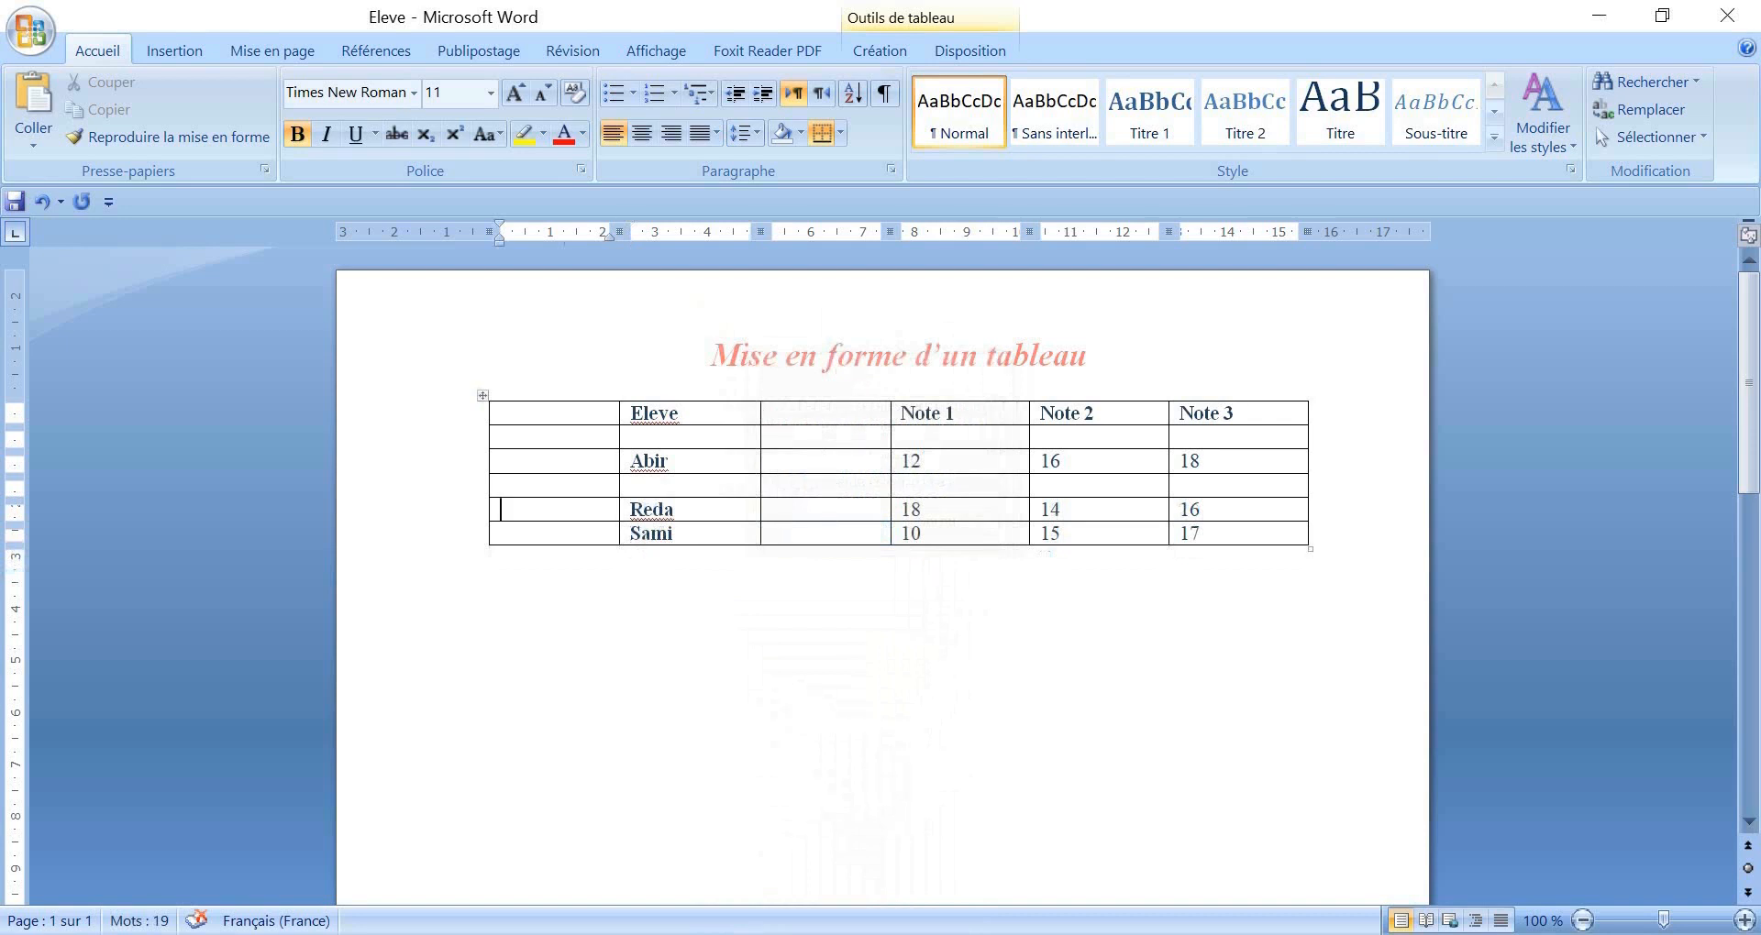
- Delete the entire Note 2 column from the marks table
{"action": "left_click", "coordinate": [1098, 461]}
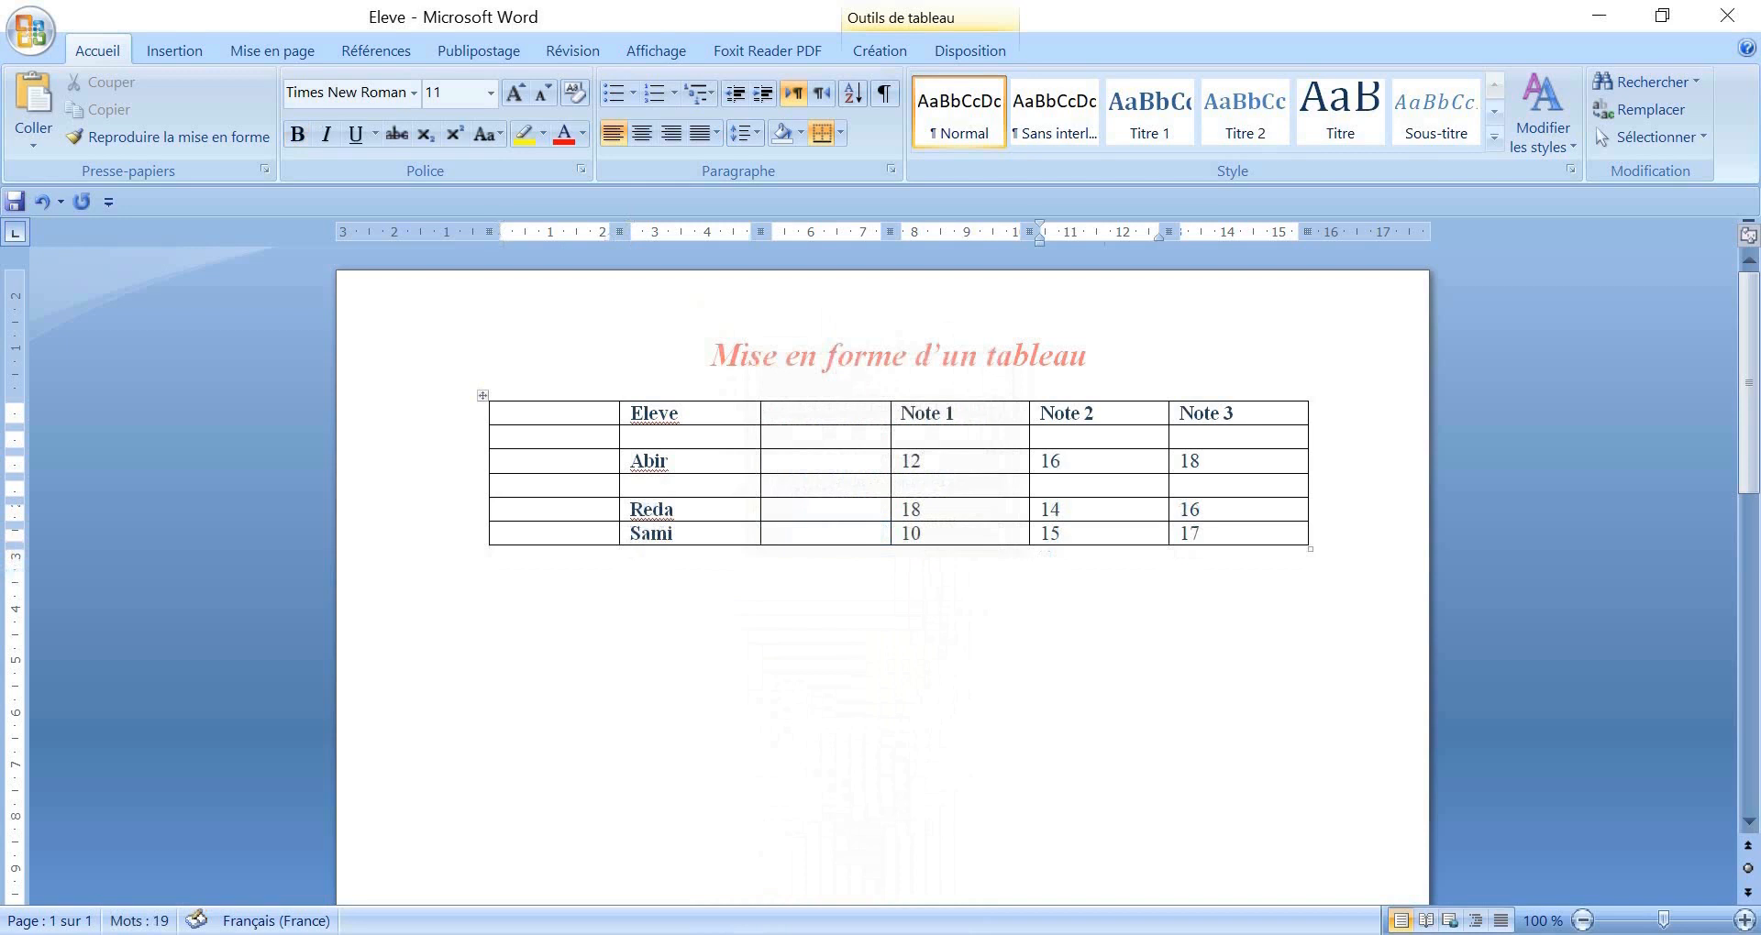
{"action": "right_click", "coordinate": [1100, 462]}
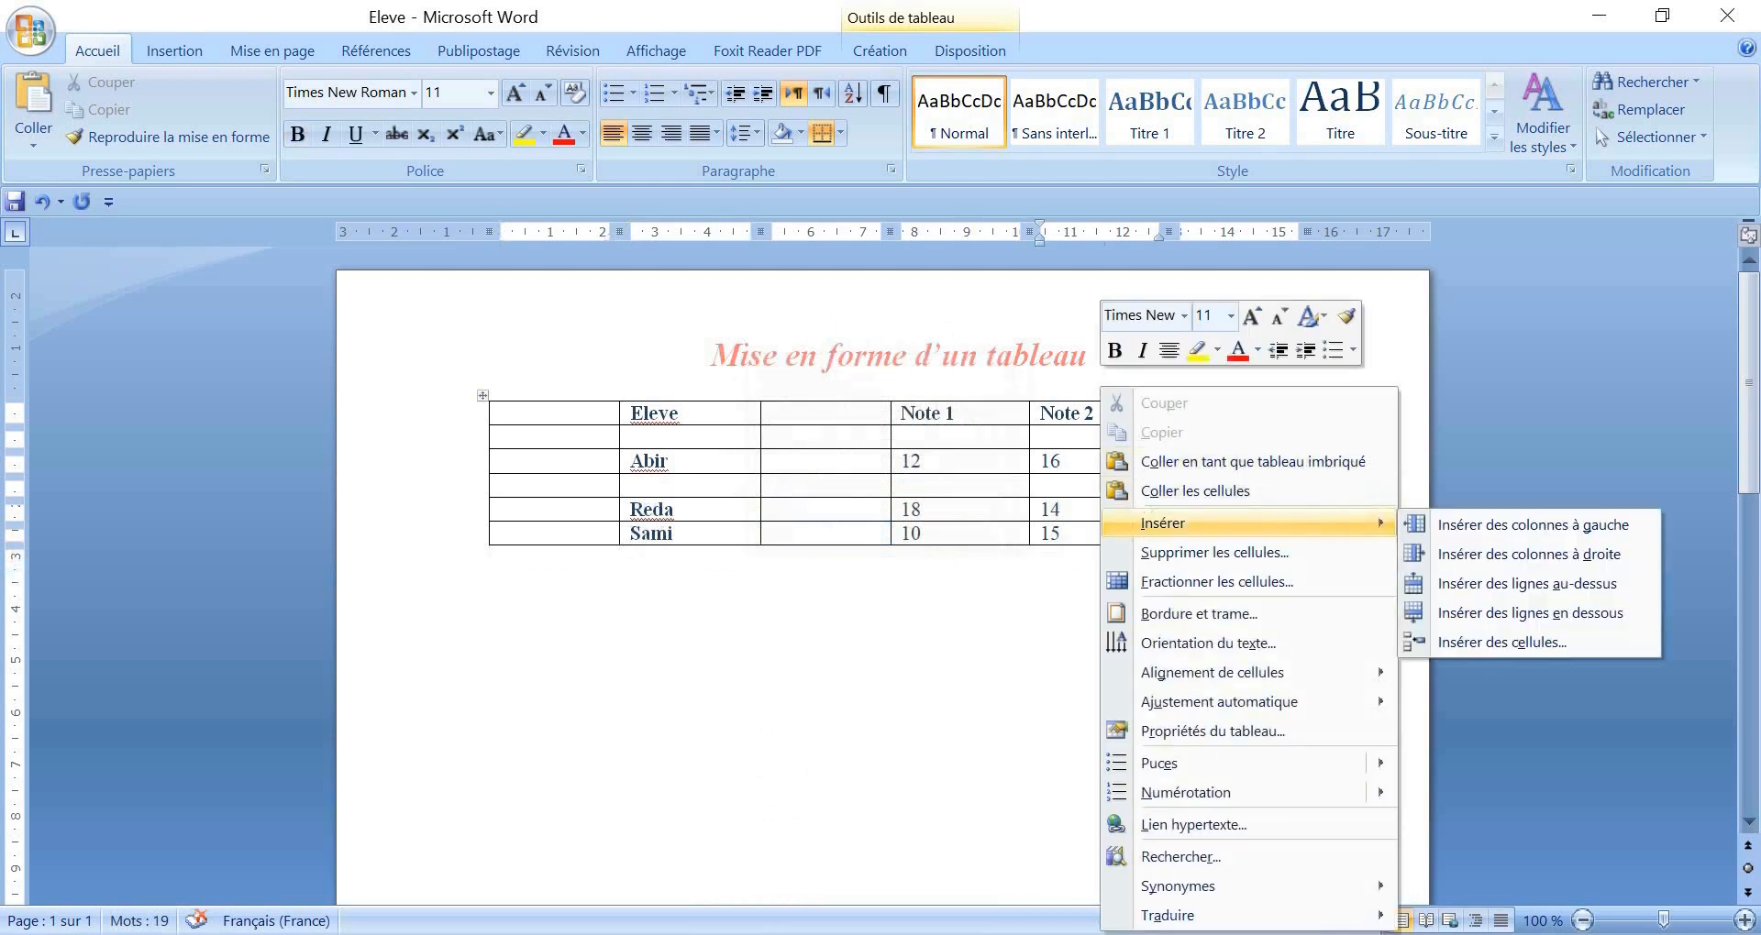
{"action": "left_click", "coordinate": [1214, 552]}
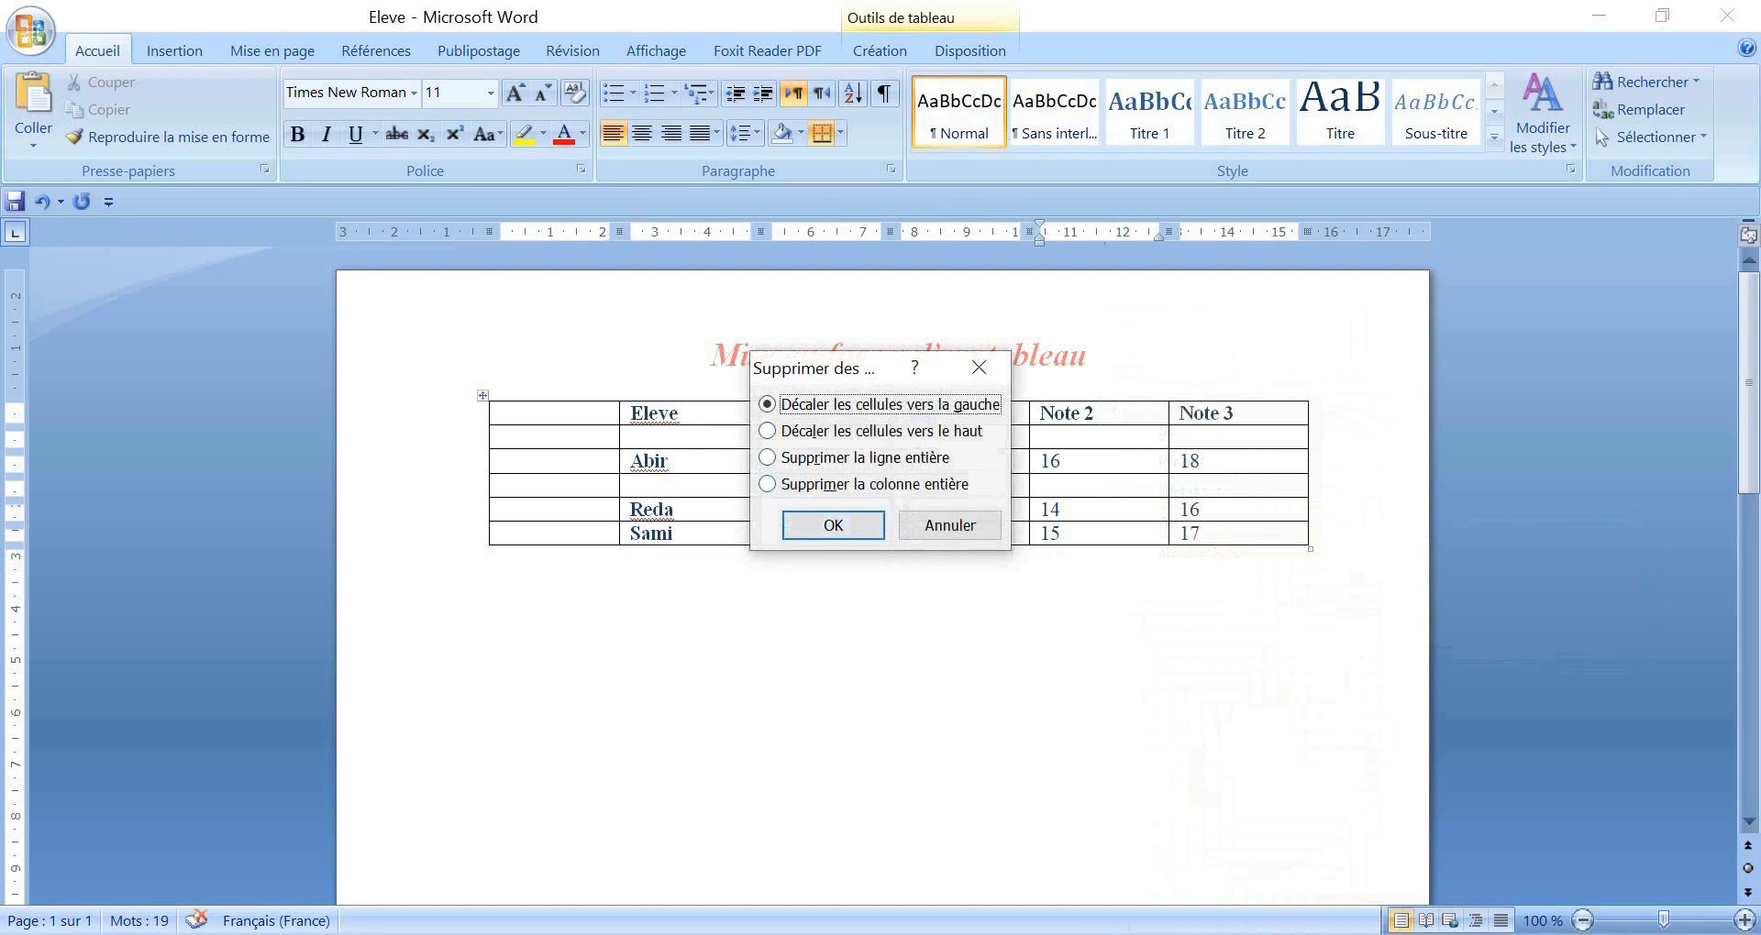
{"action": "left_click", "coordinate": [768, 484]}
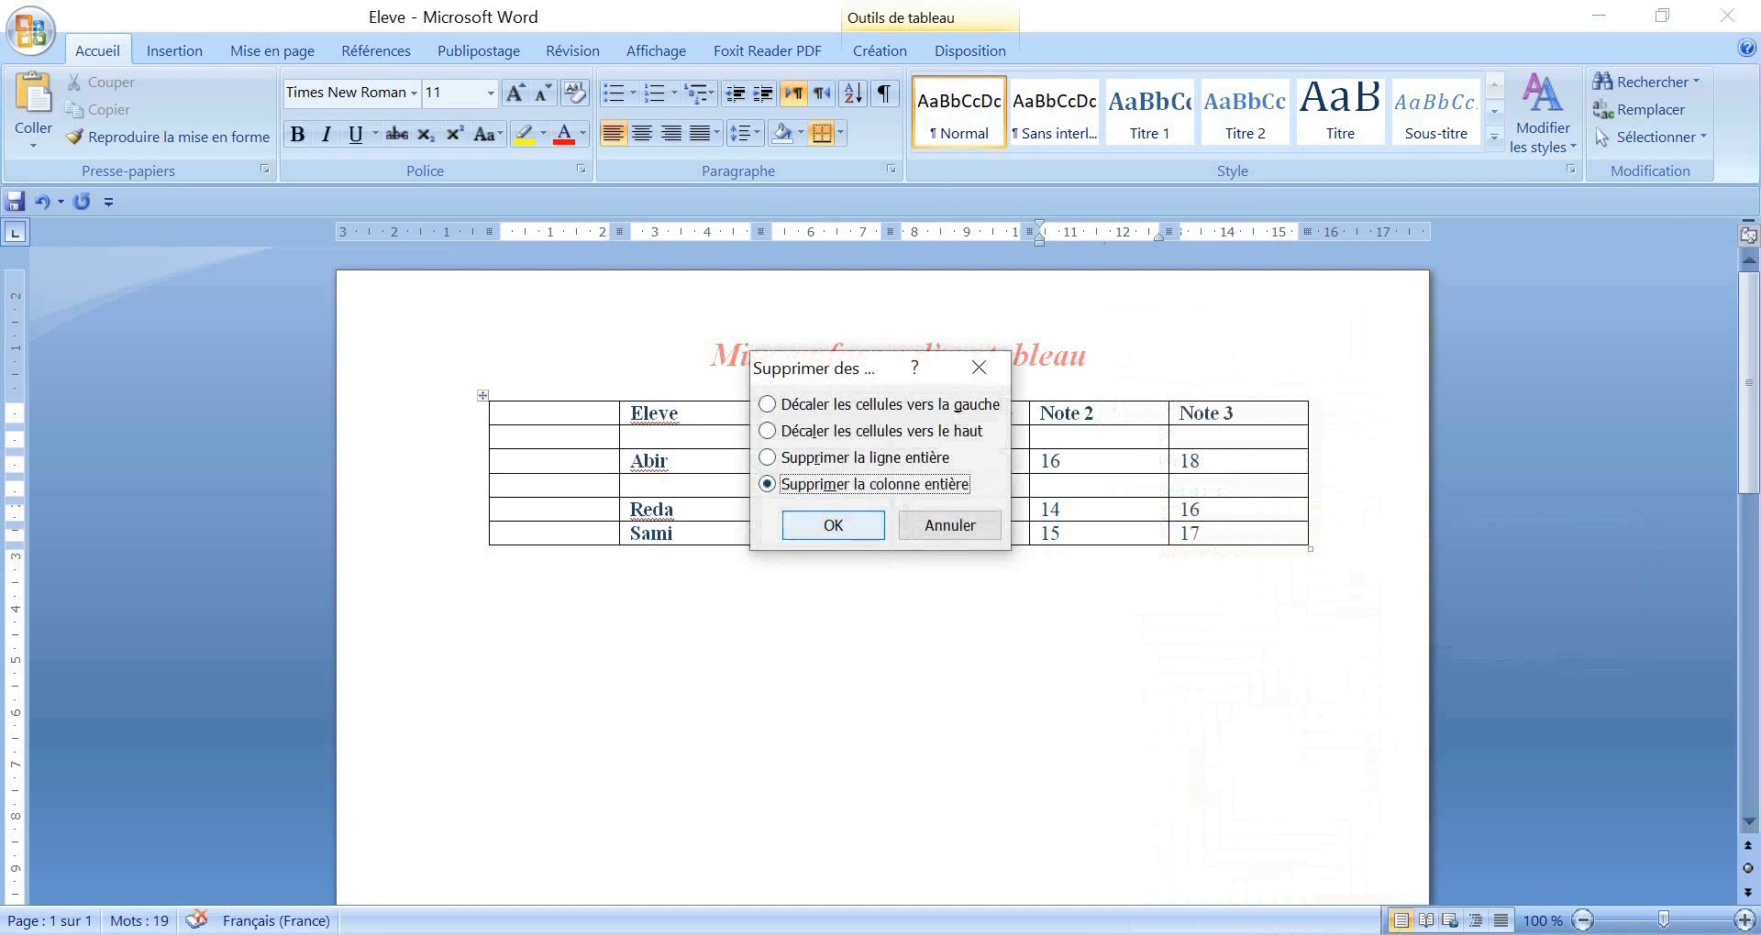
{"action": "key", "text": "Return"}
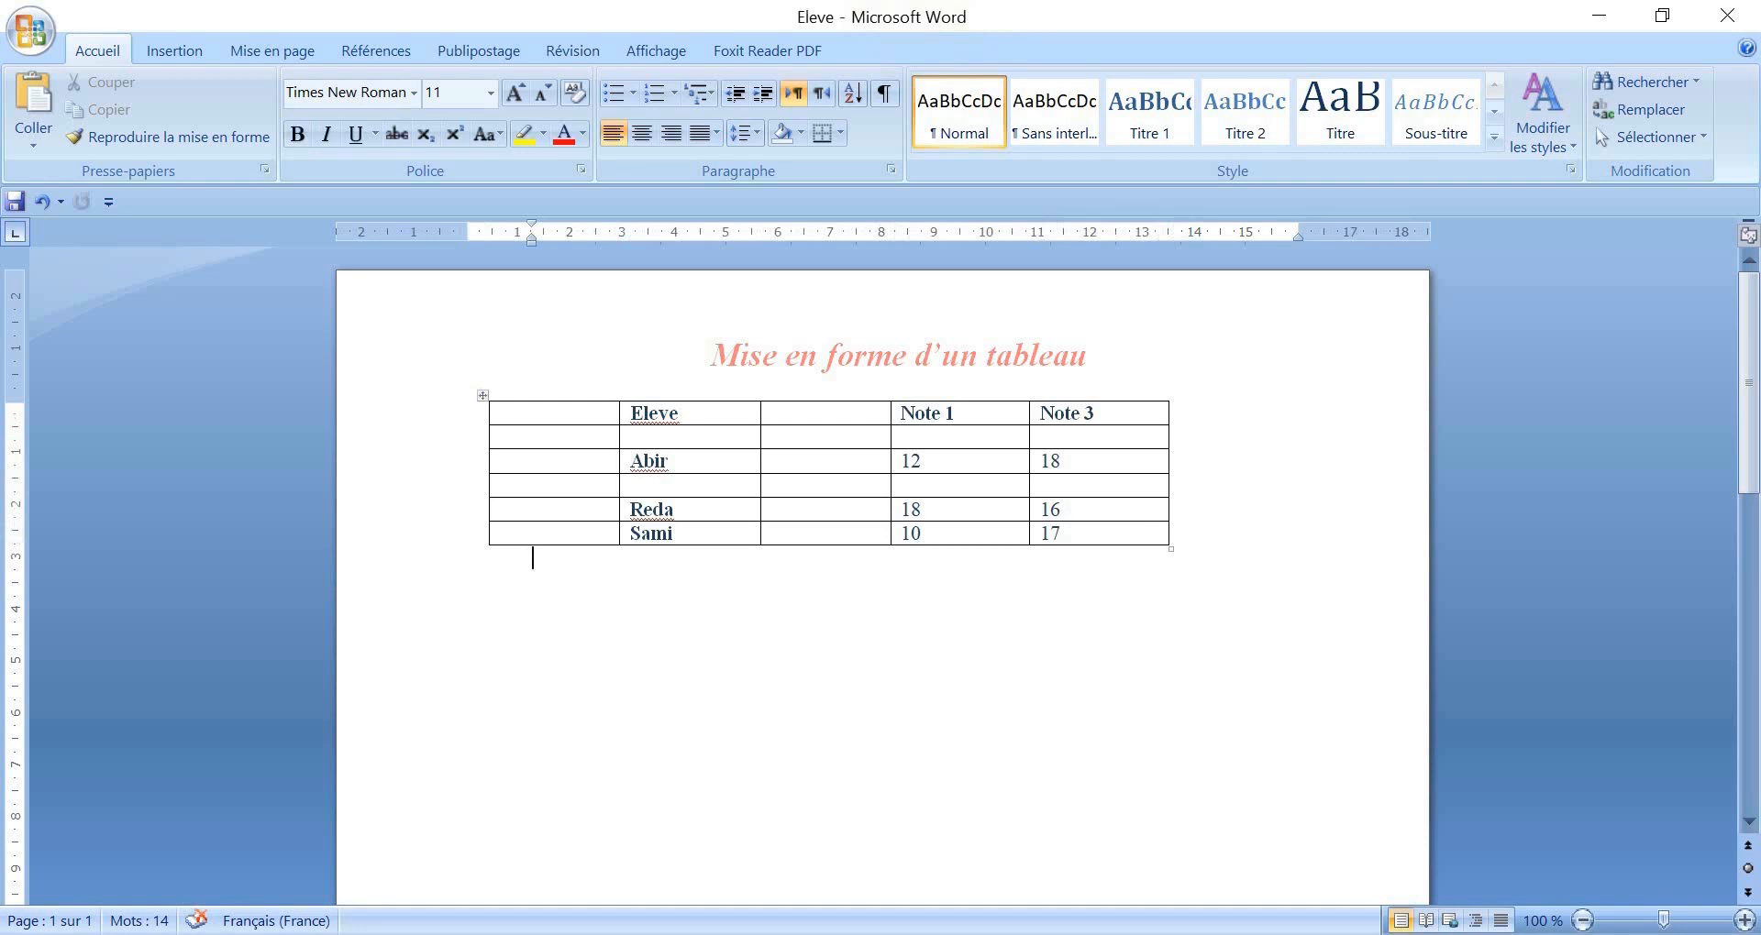
- Set the whole table's borders to a red dash-dot-dot line 2 ¼ pt wide, with the border type Personnalisé
{"action": "left_click", "coordinate": [482, 395]}
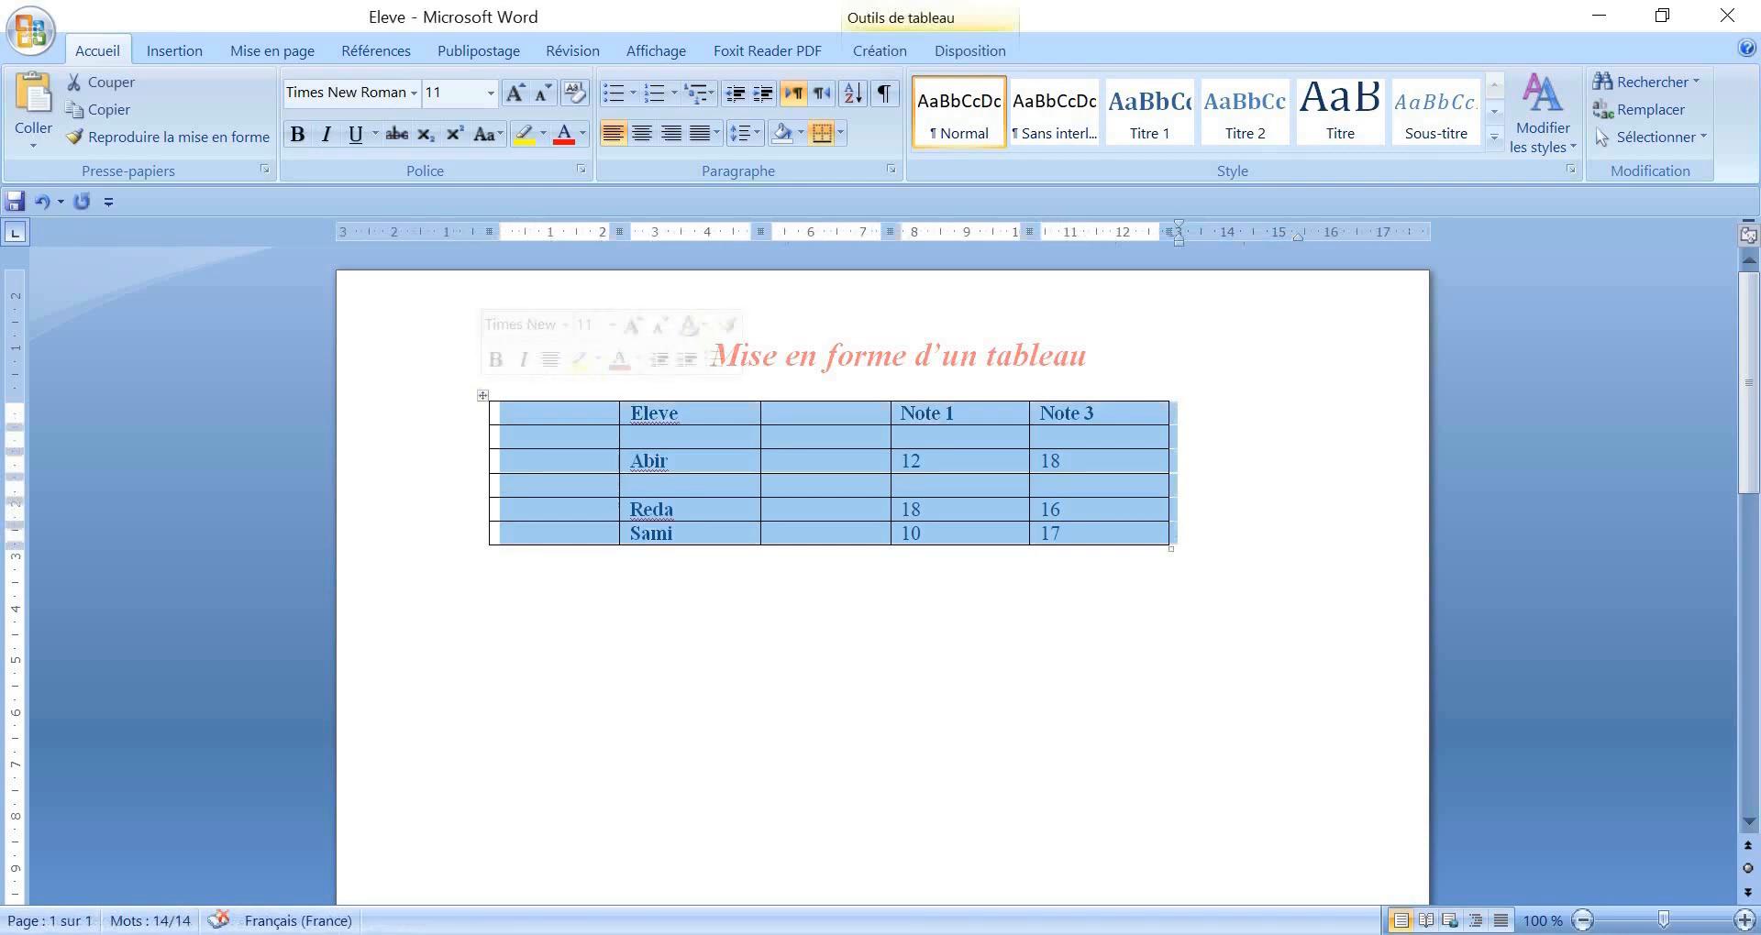
{"action": "right_click", "coordinate": [484, 396]}
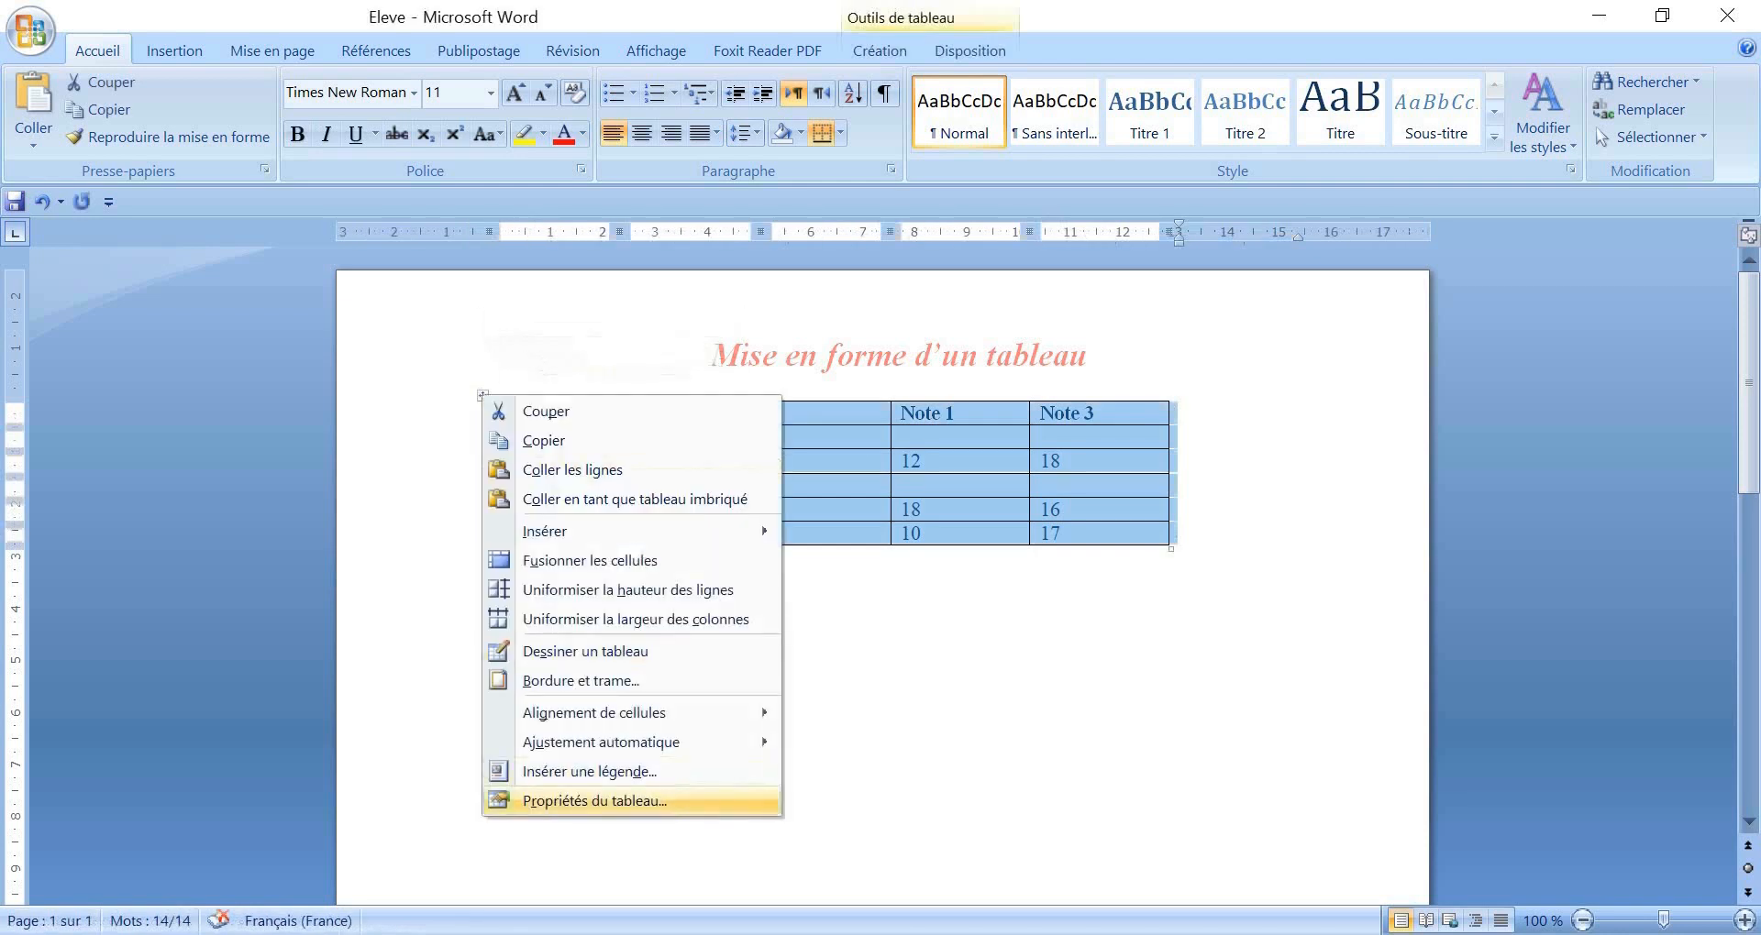
{"action": "left_click", "coordinate": [594, 801]}
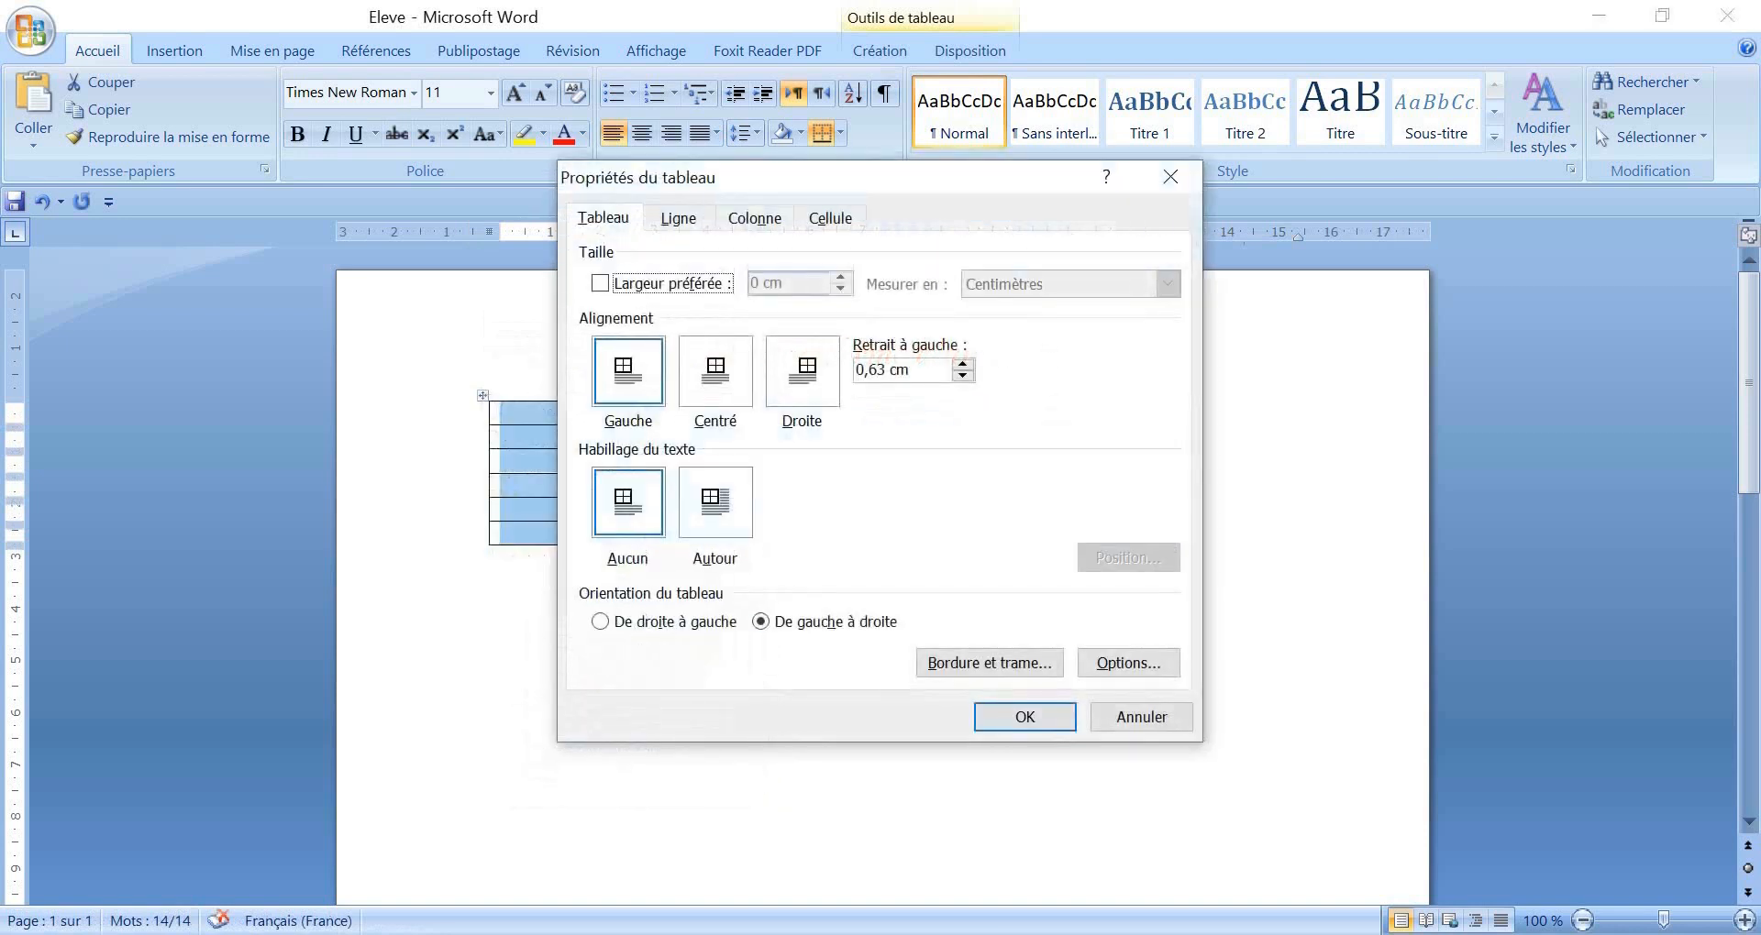
{"action": "left_click", "coordinate": [989, 662]}
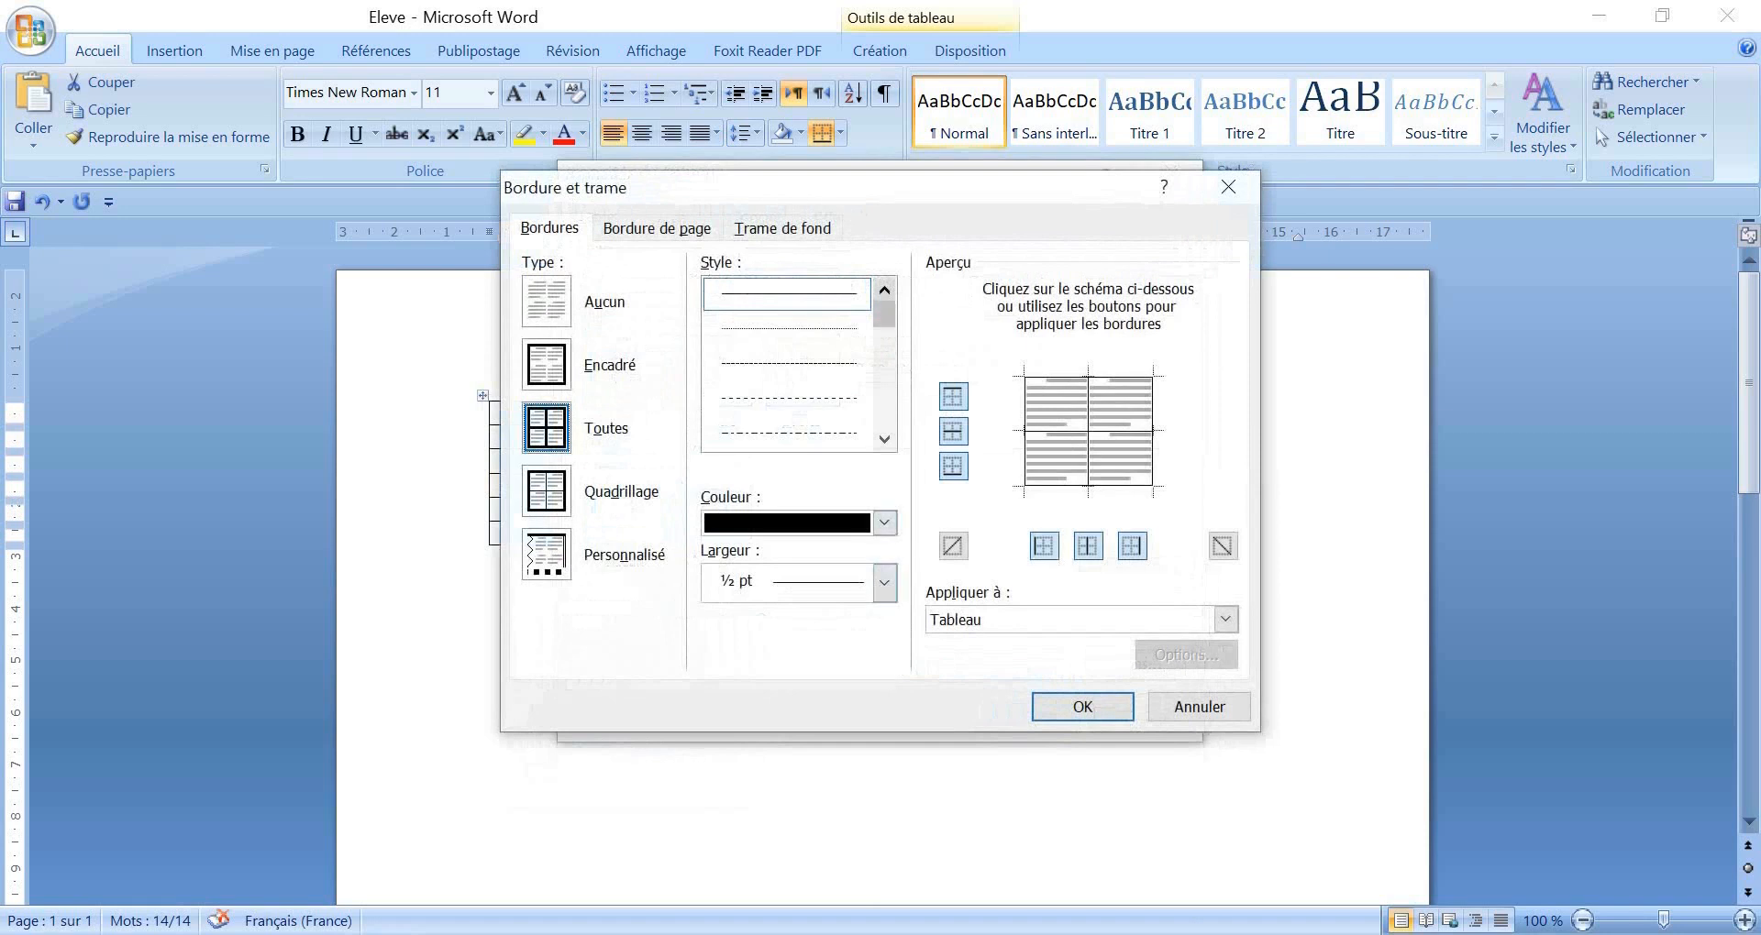
{"action": "mouse_move", "coordinate": [884, 314]}
{"action": "left_mouse_down"}
{"action": "mouse_move", "coordinate": [884, 413]}
{"action": "mouse_move", "coordinate": [884, 334]}
{"action": "left_mouse_up"}
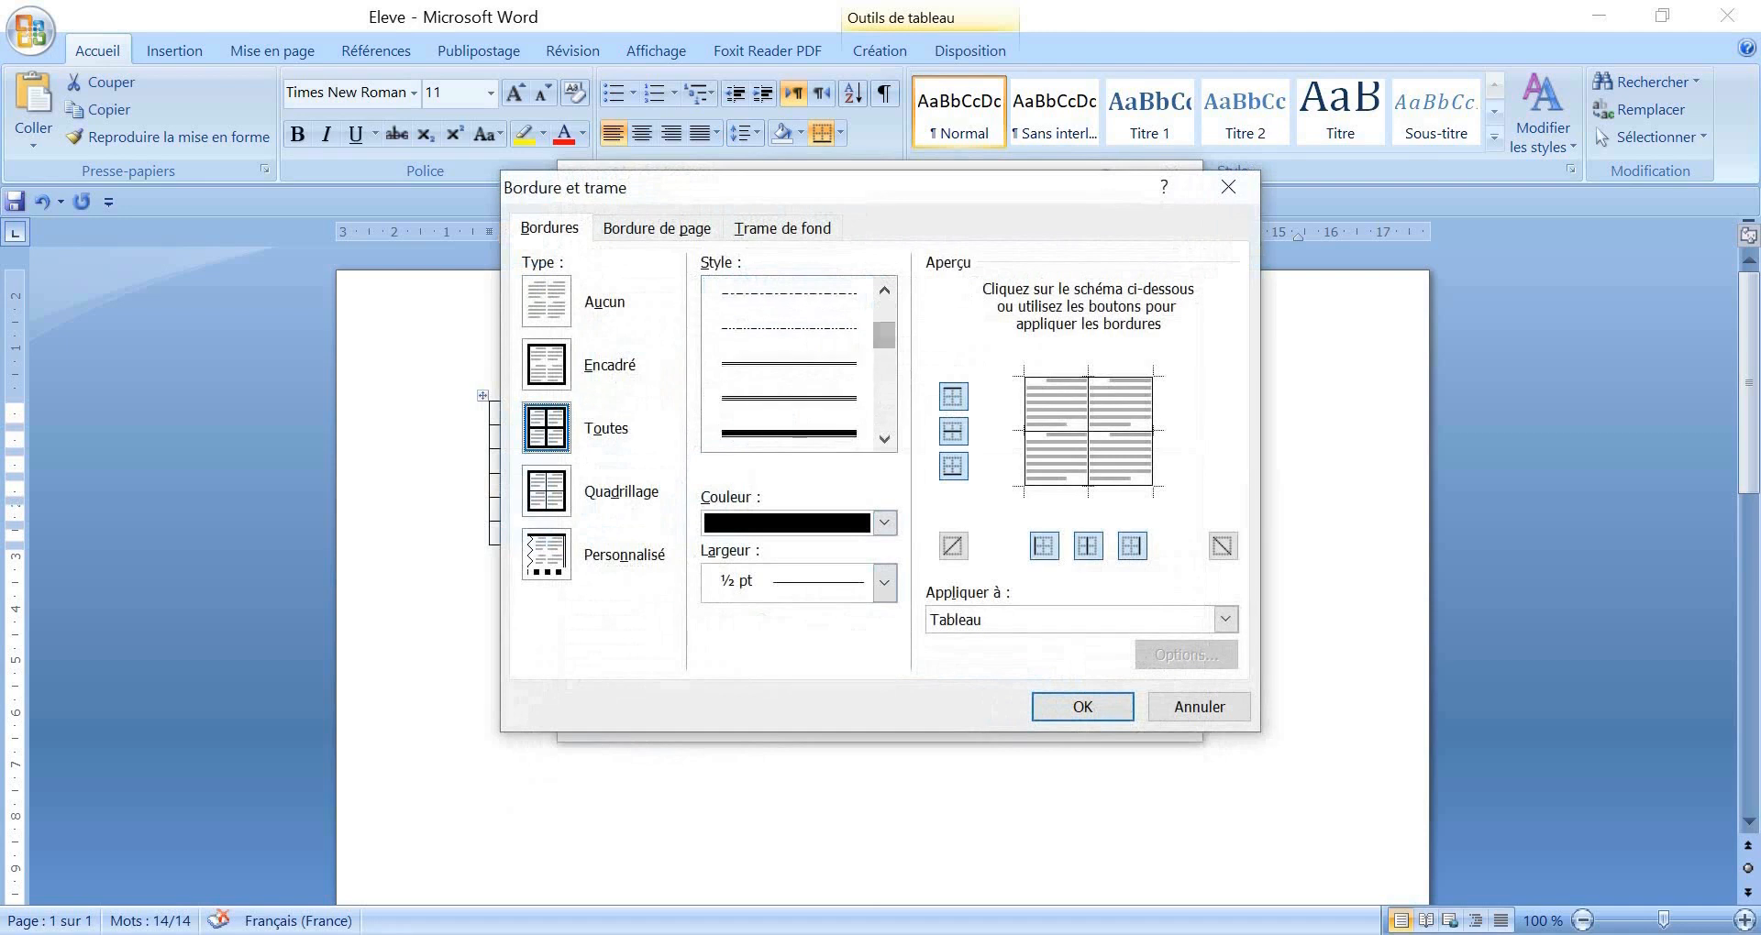
{"action": "left_click", "coordinate": [789, 328]}
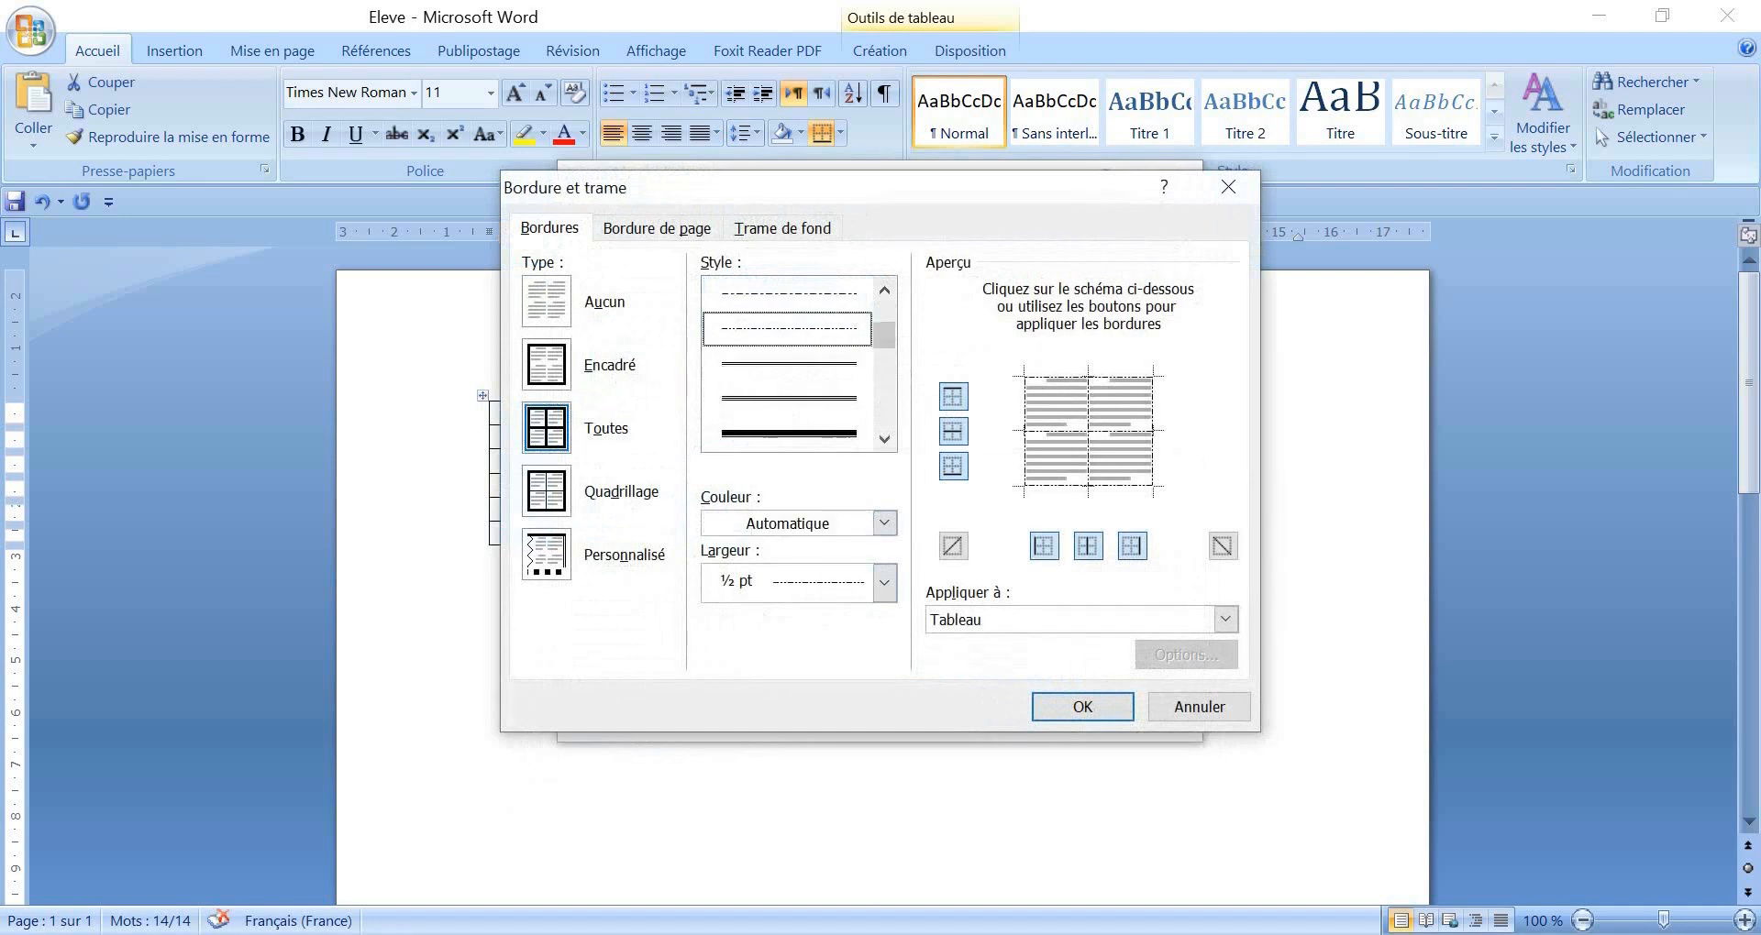
{"action": "left_click", "coordinate": [884, 582]}
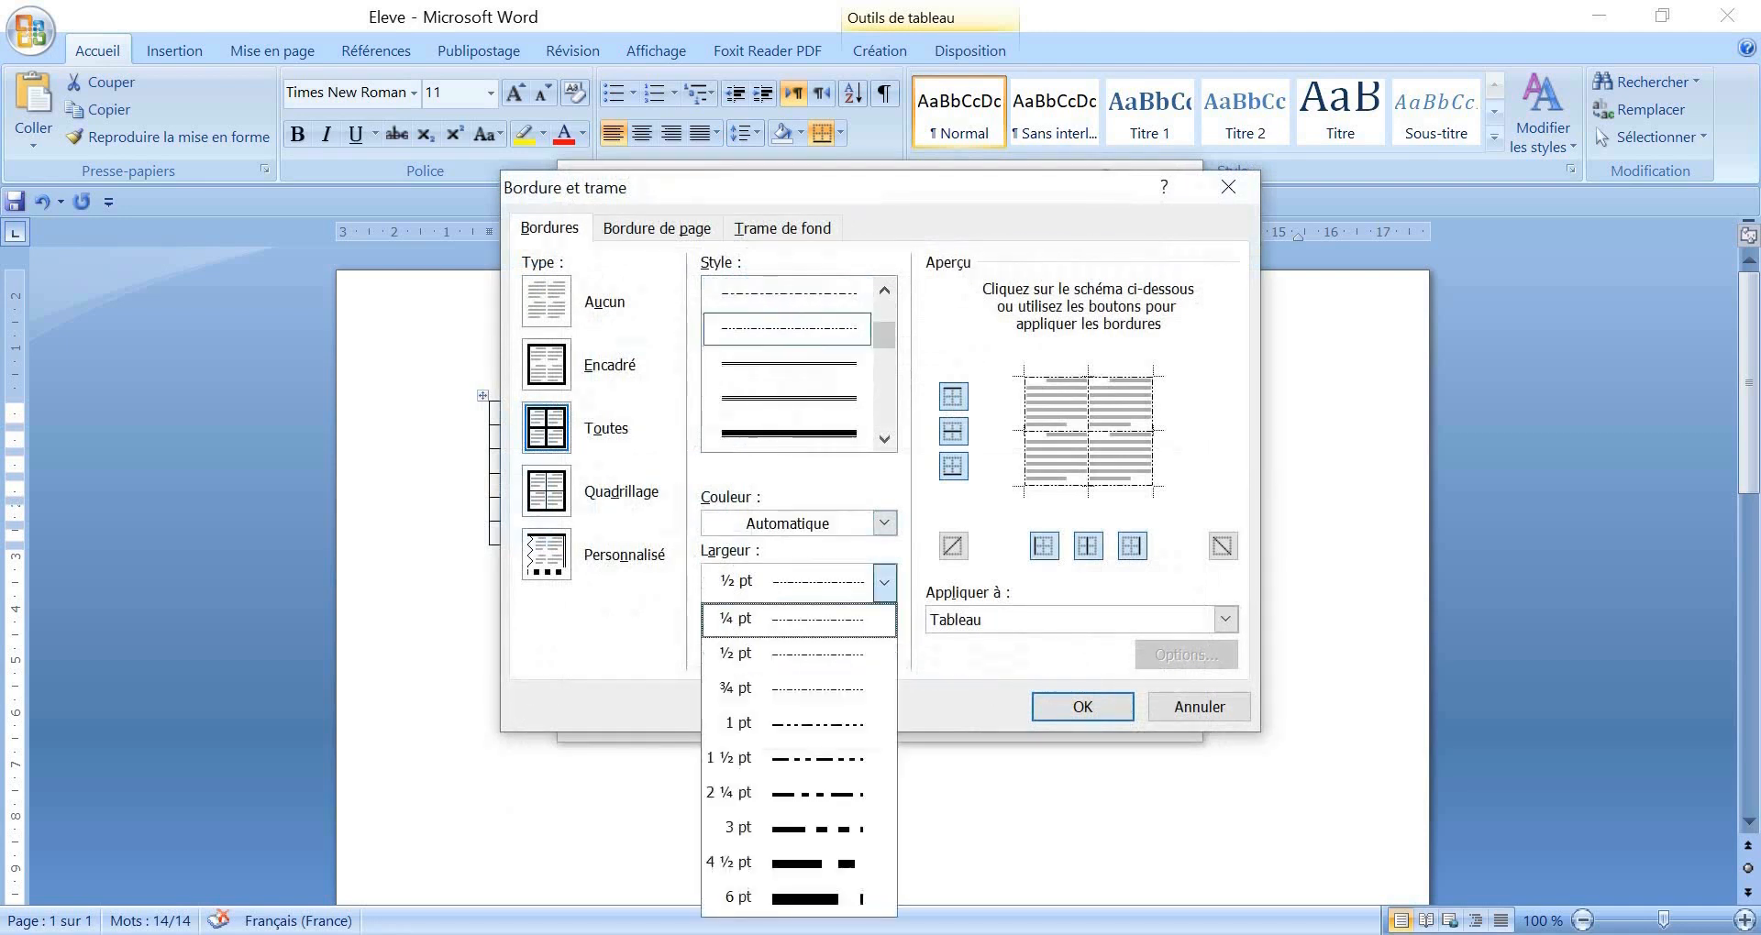
{"action": "left_click", "coordinate": [799, 794]}
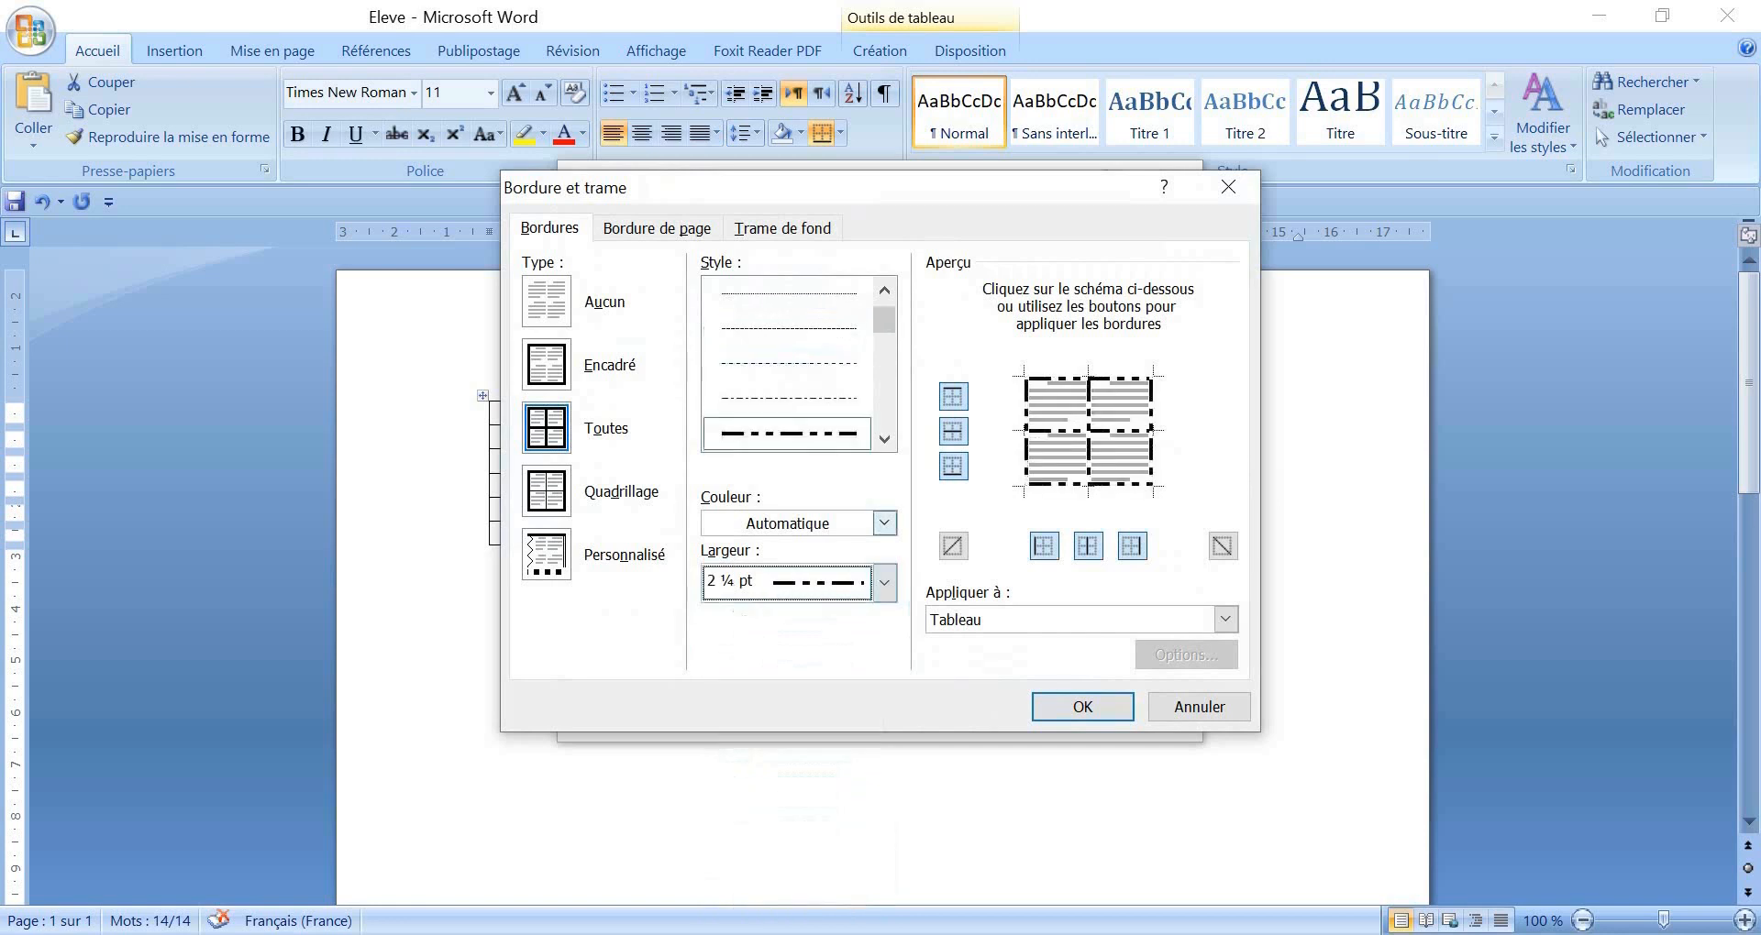
{"action": "left_click", "coordinate": [884, 522]}
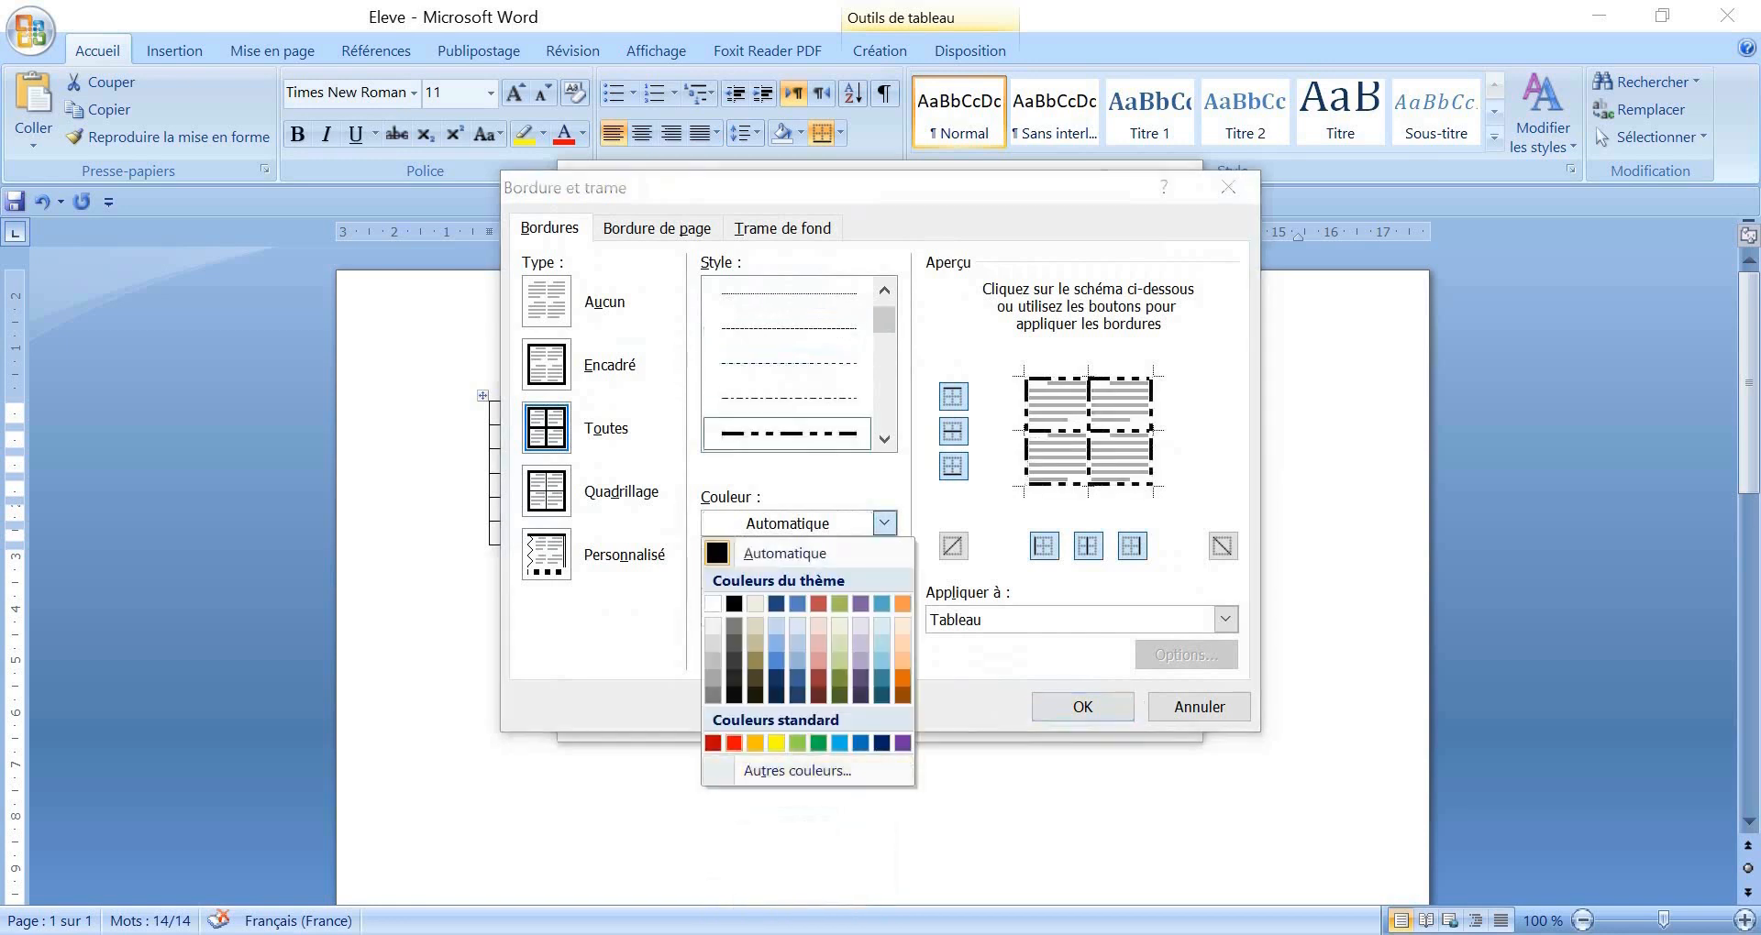
{"action": "left_click", "coordinate": [733, 743]}
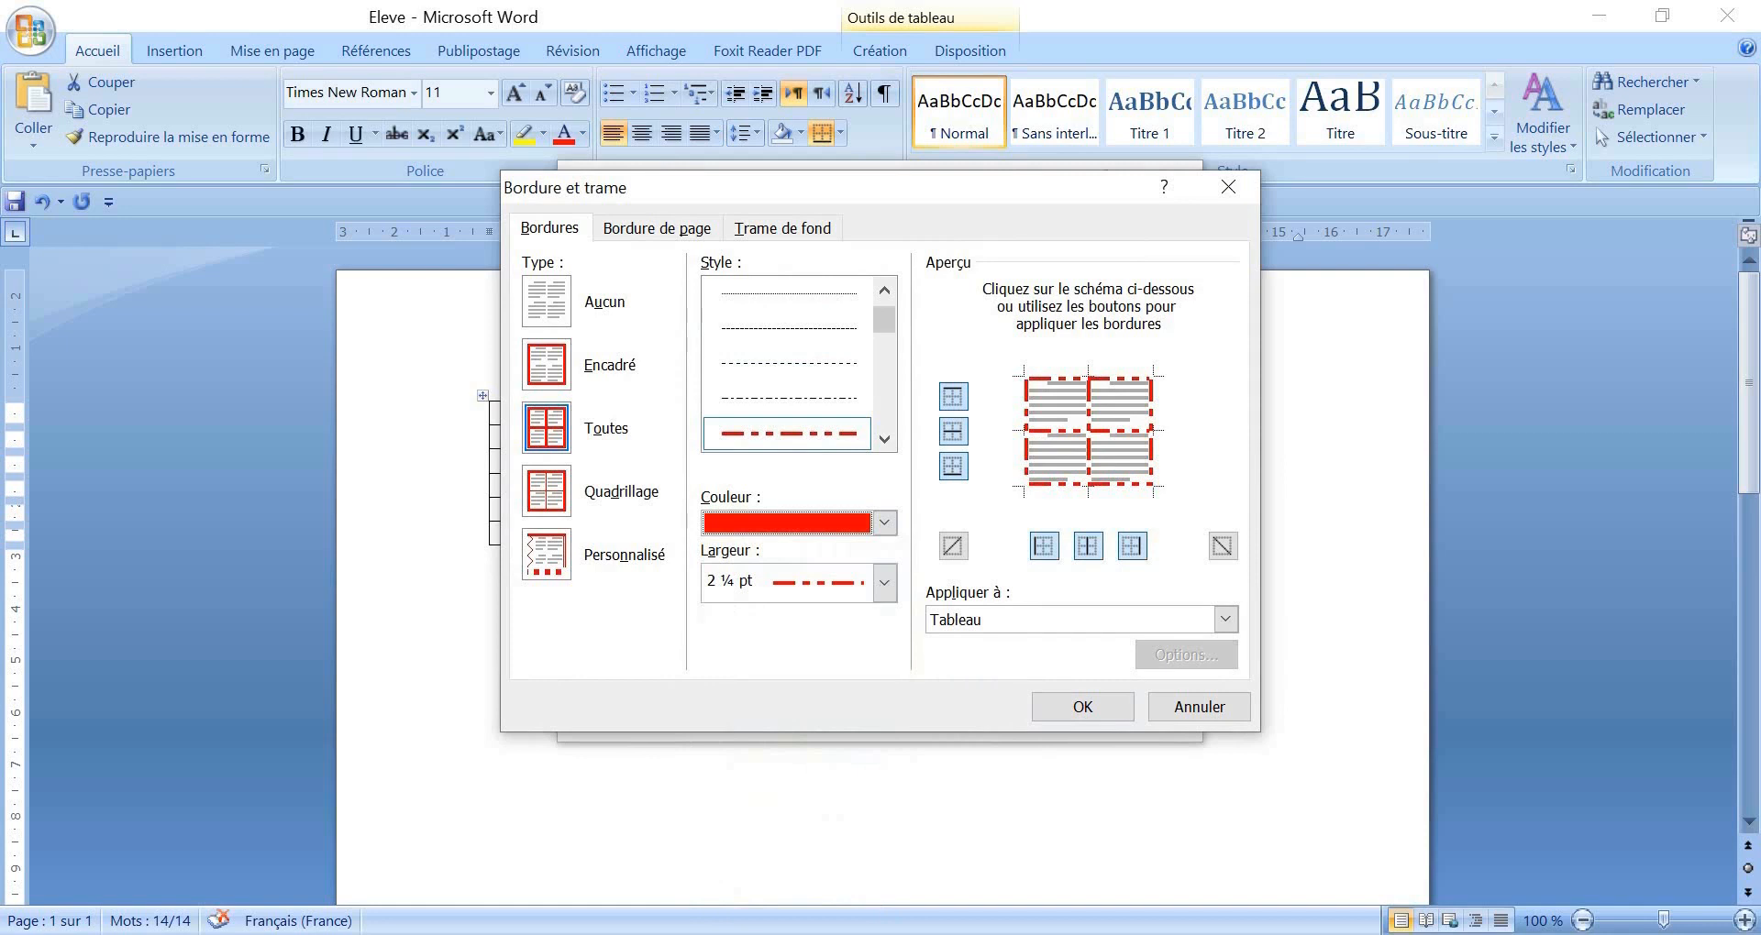
{"action": "left_click", "coordinate": [547, 554]}
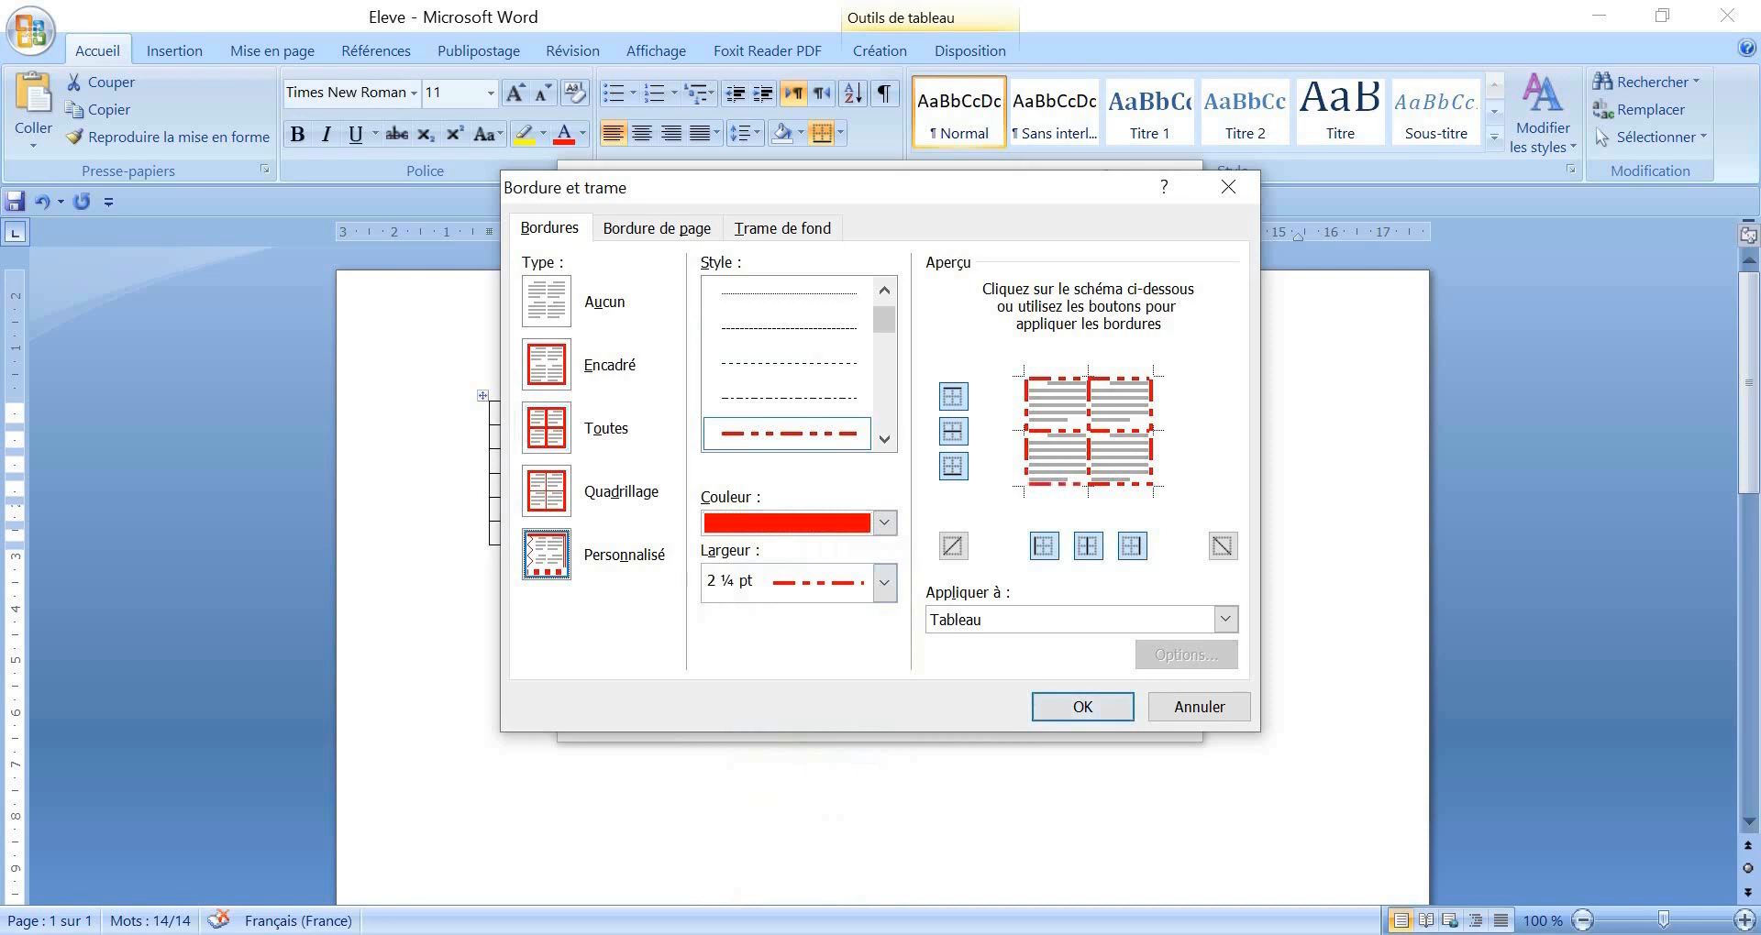
- Fill the whole table with the standard dark red background colour and apply the border and shading settings
{"action": "left_click", "coordinate": [783, 229]}
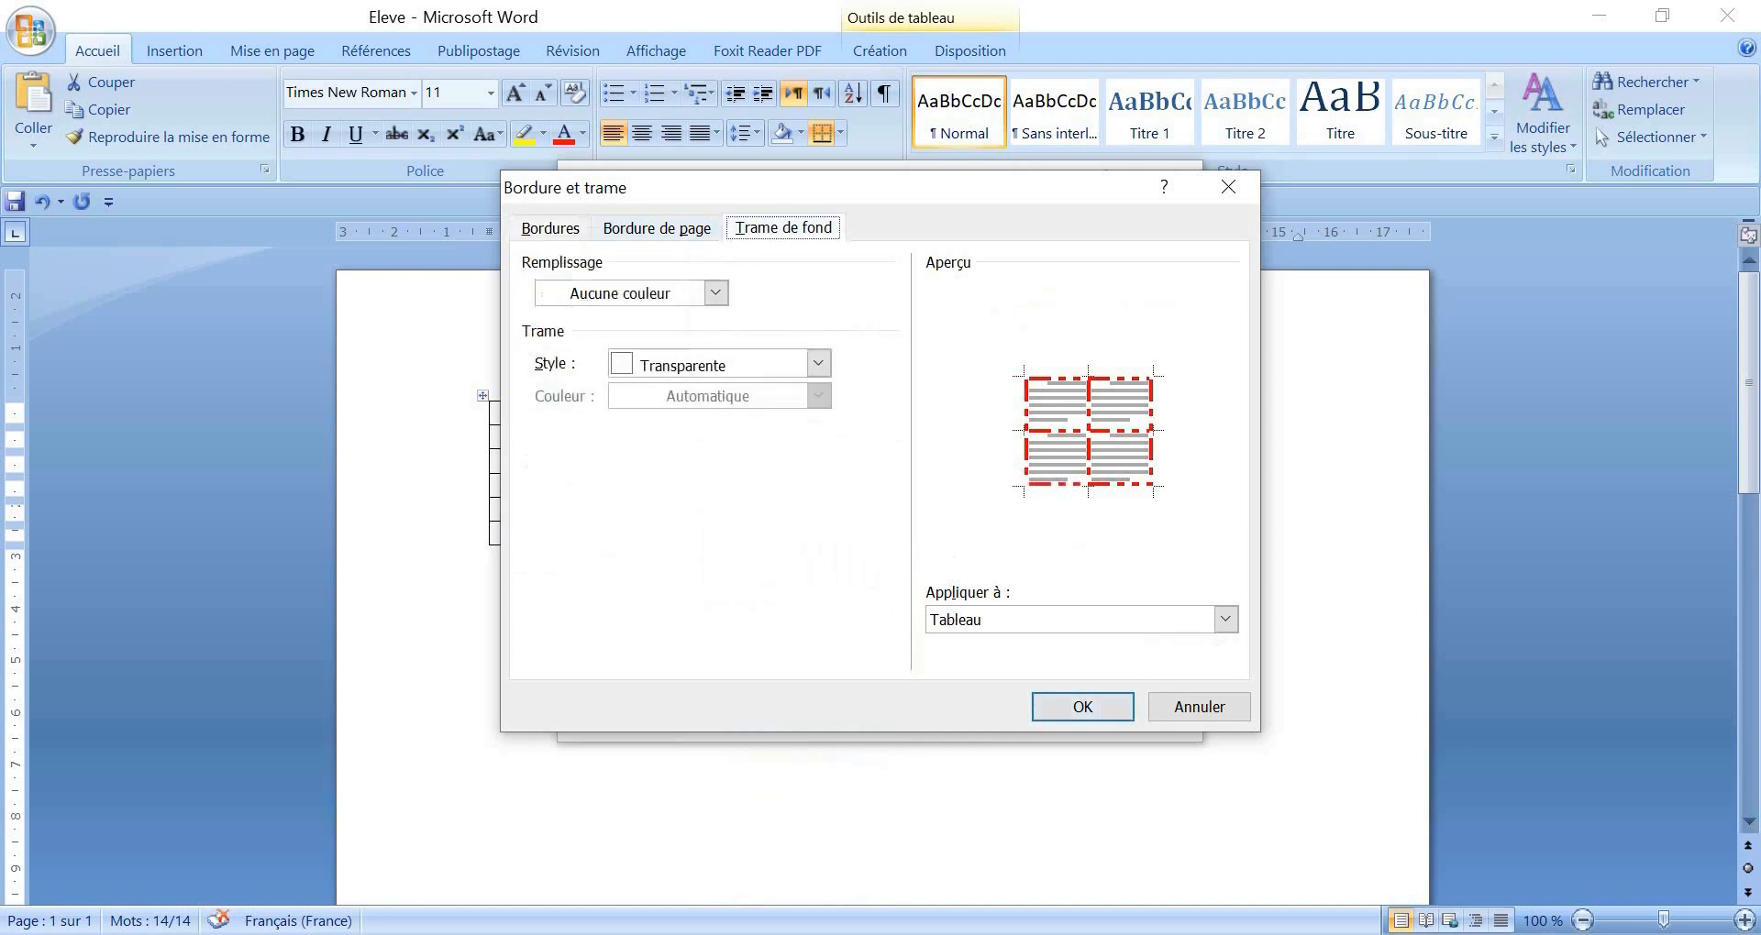
{"action": "left_click", "coordinate": [716, 292]}
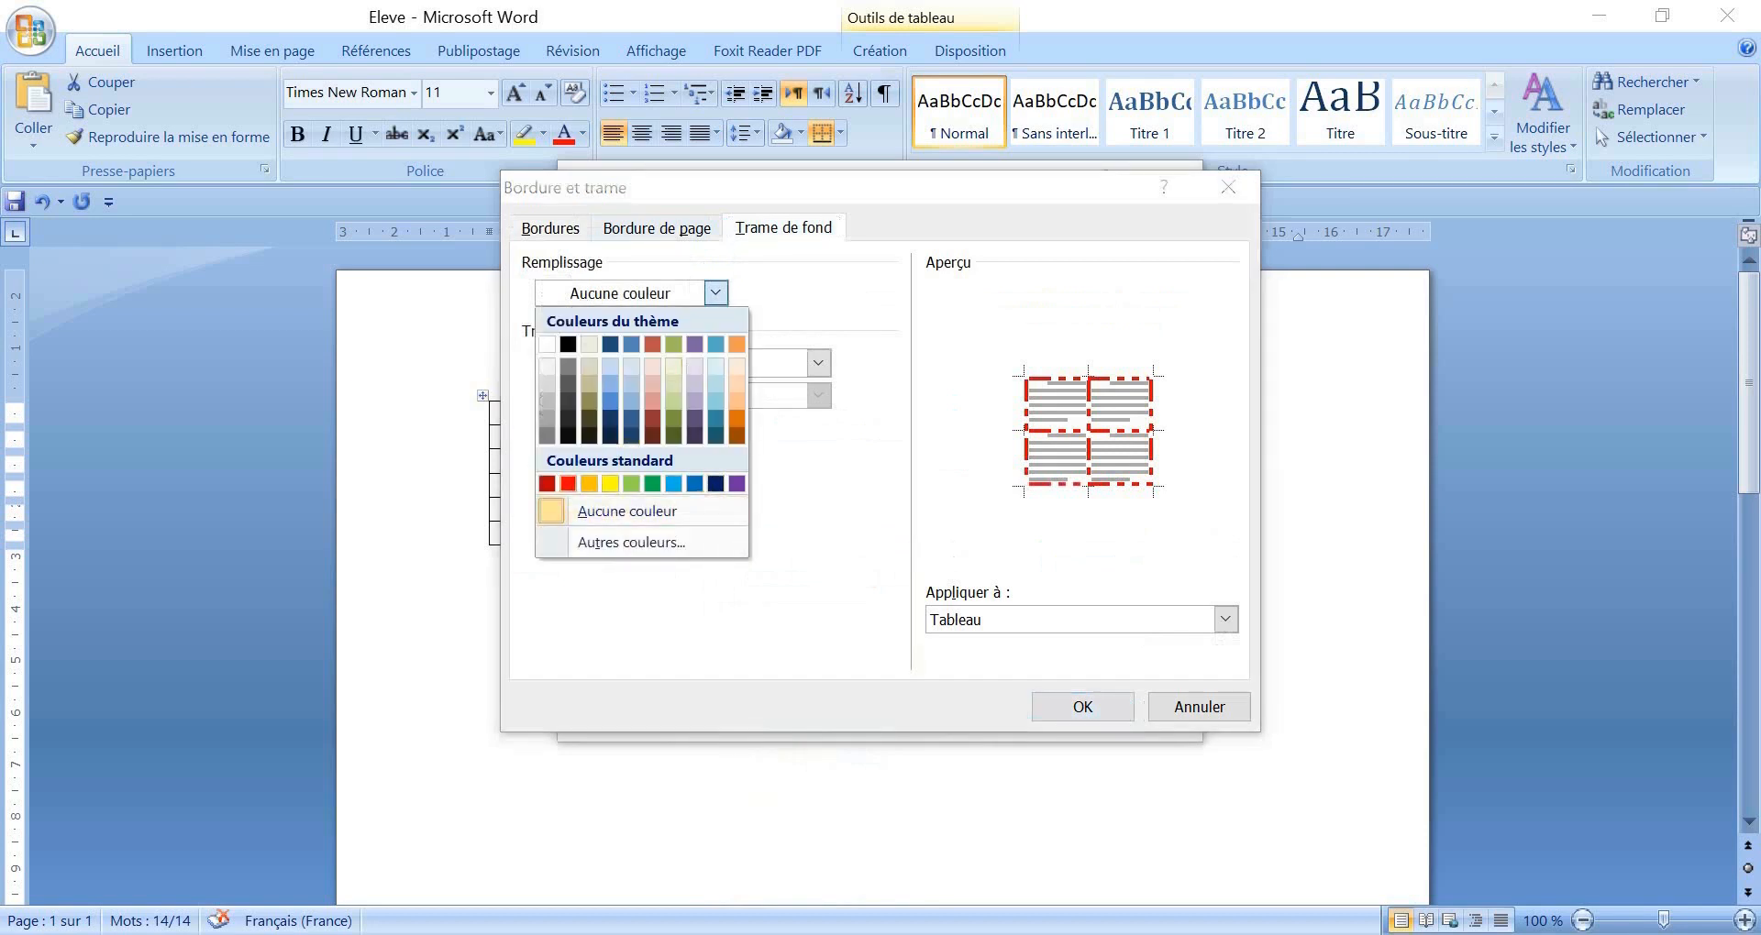
{"action": "left_click", "coordinate": [547, 483]}
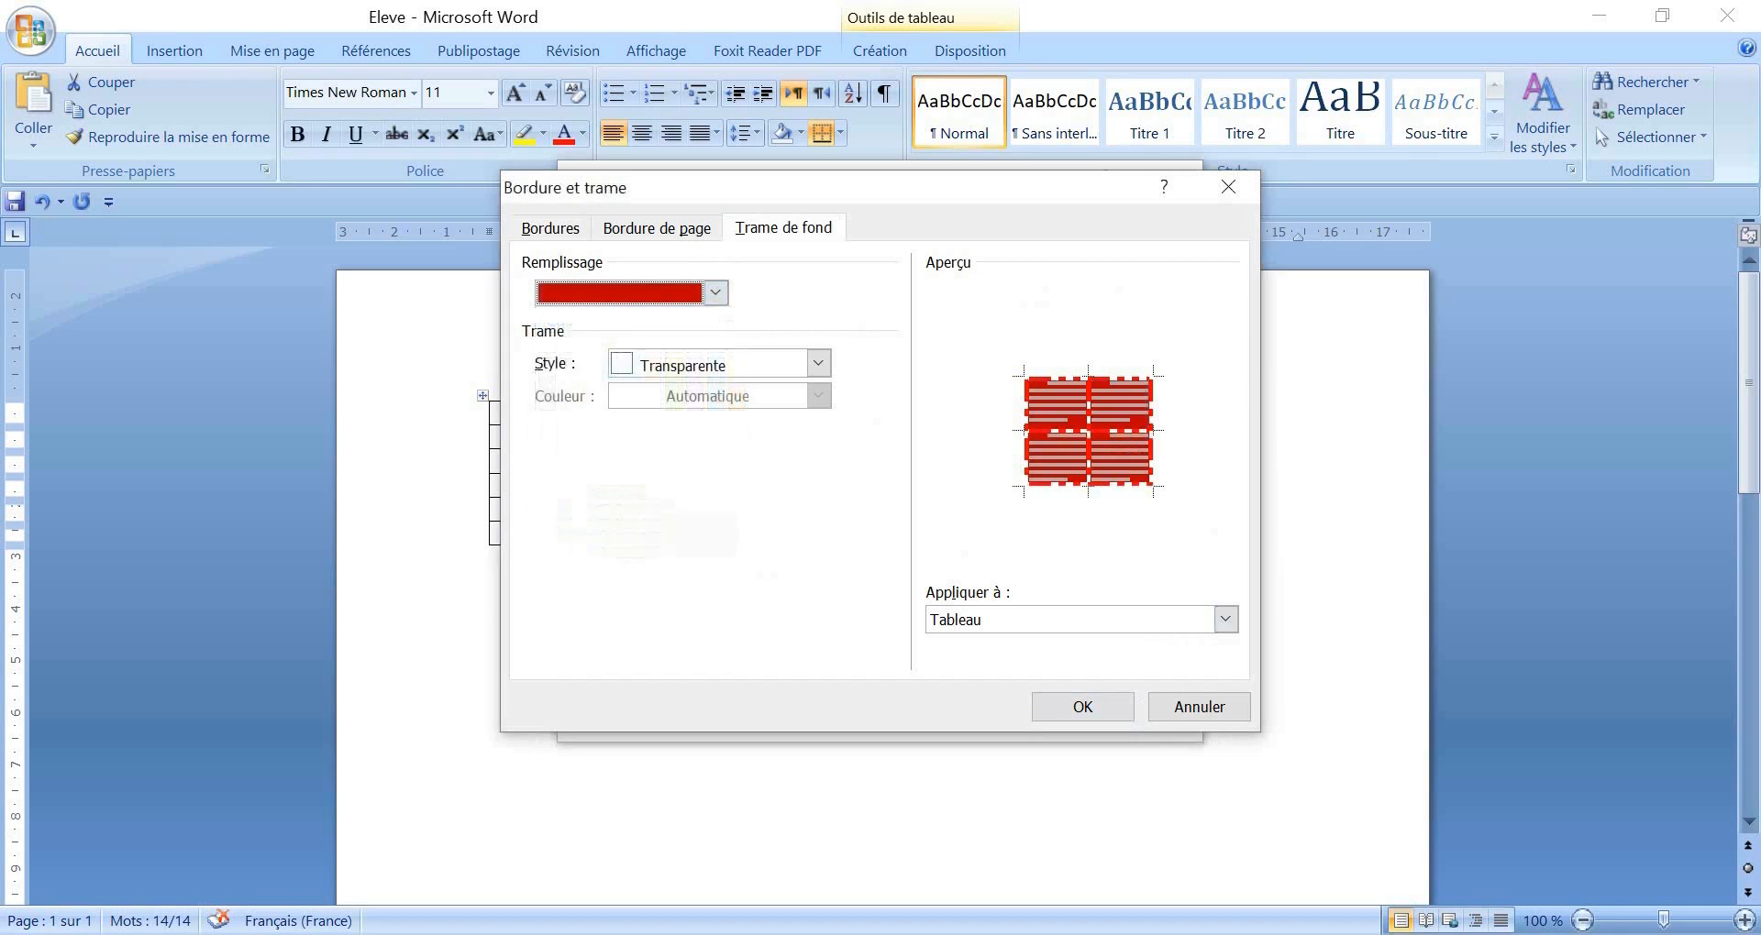
{"action": "left_click", "coordinate": [1082, 706]}
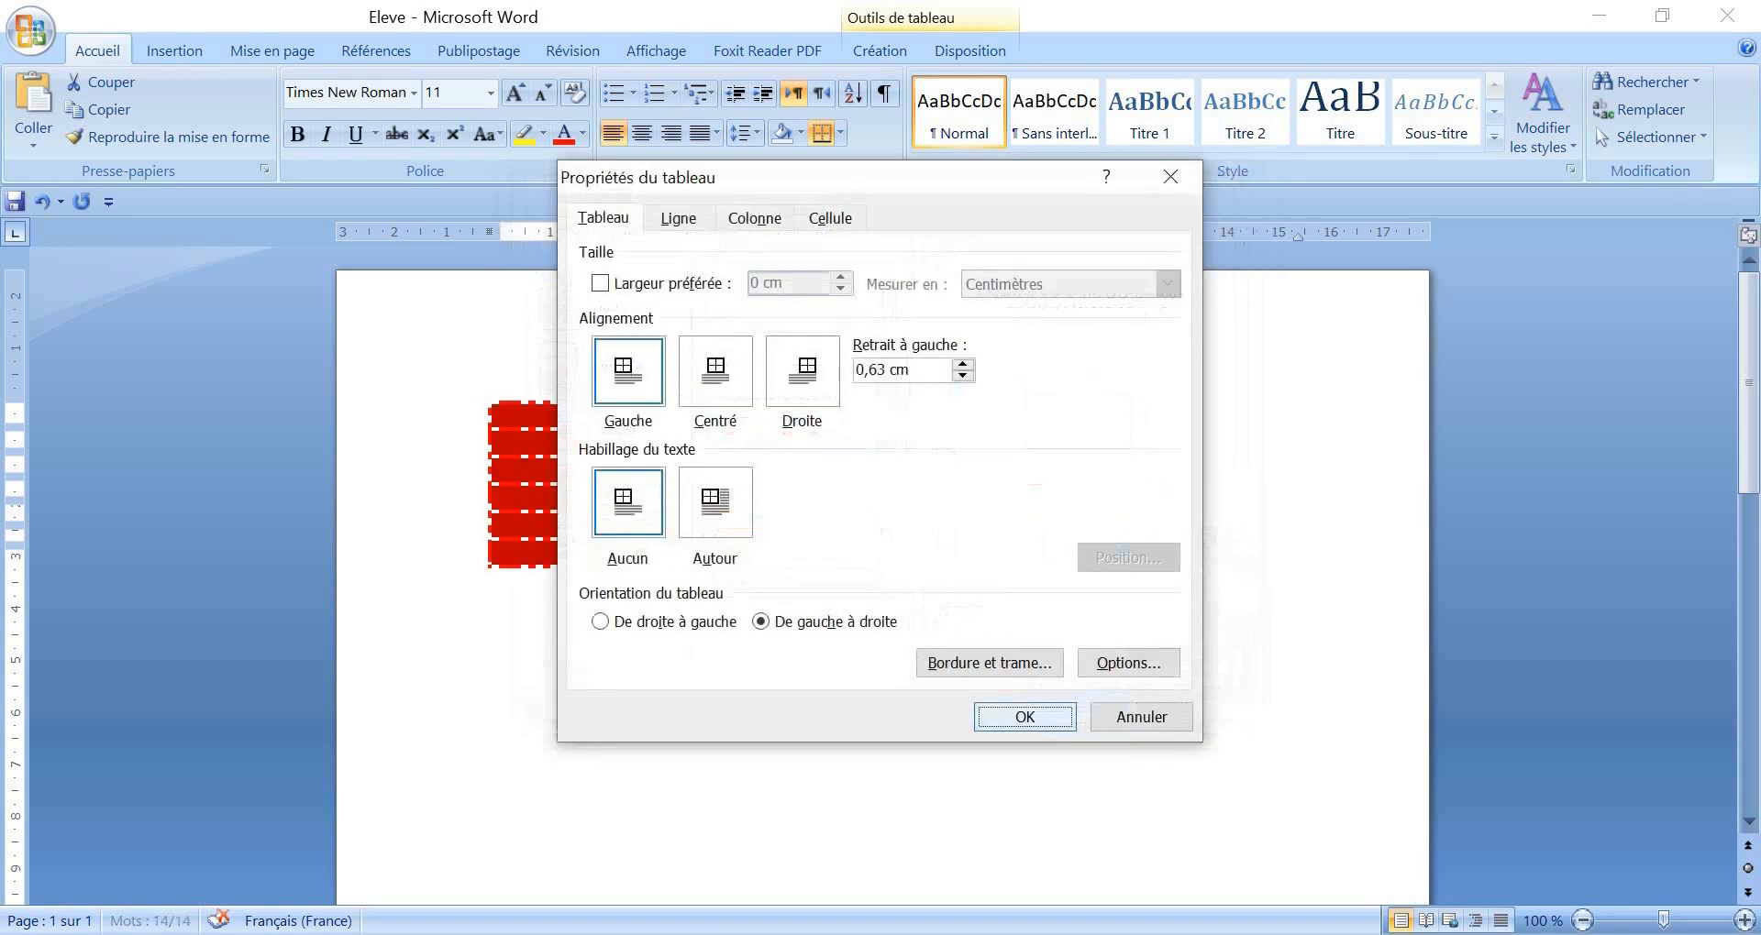
{"action": "key", "text": "Return"}
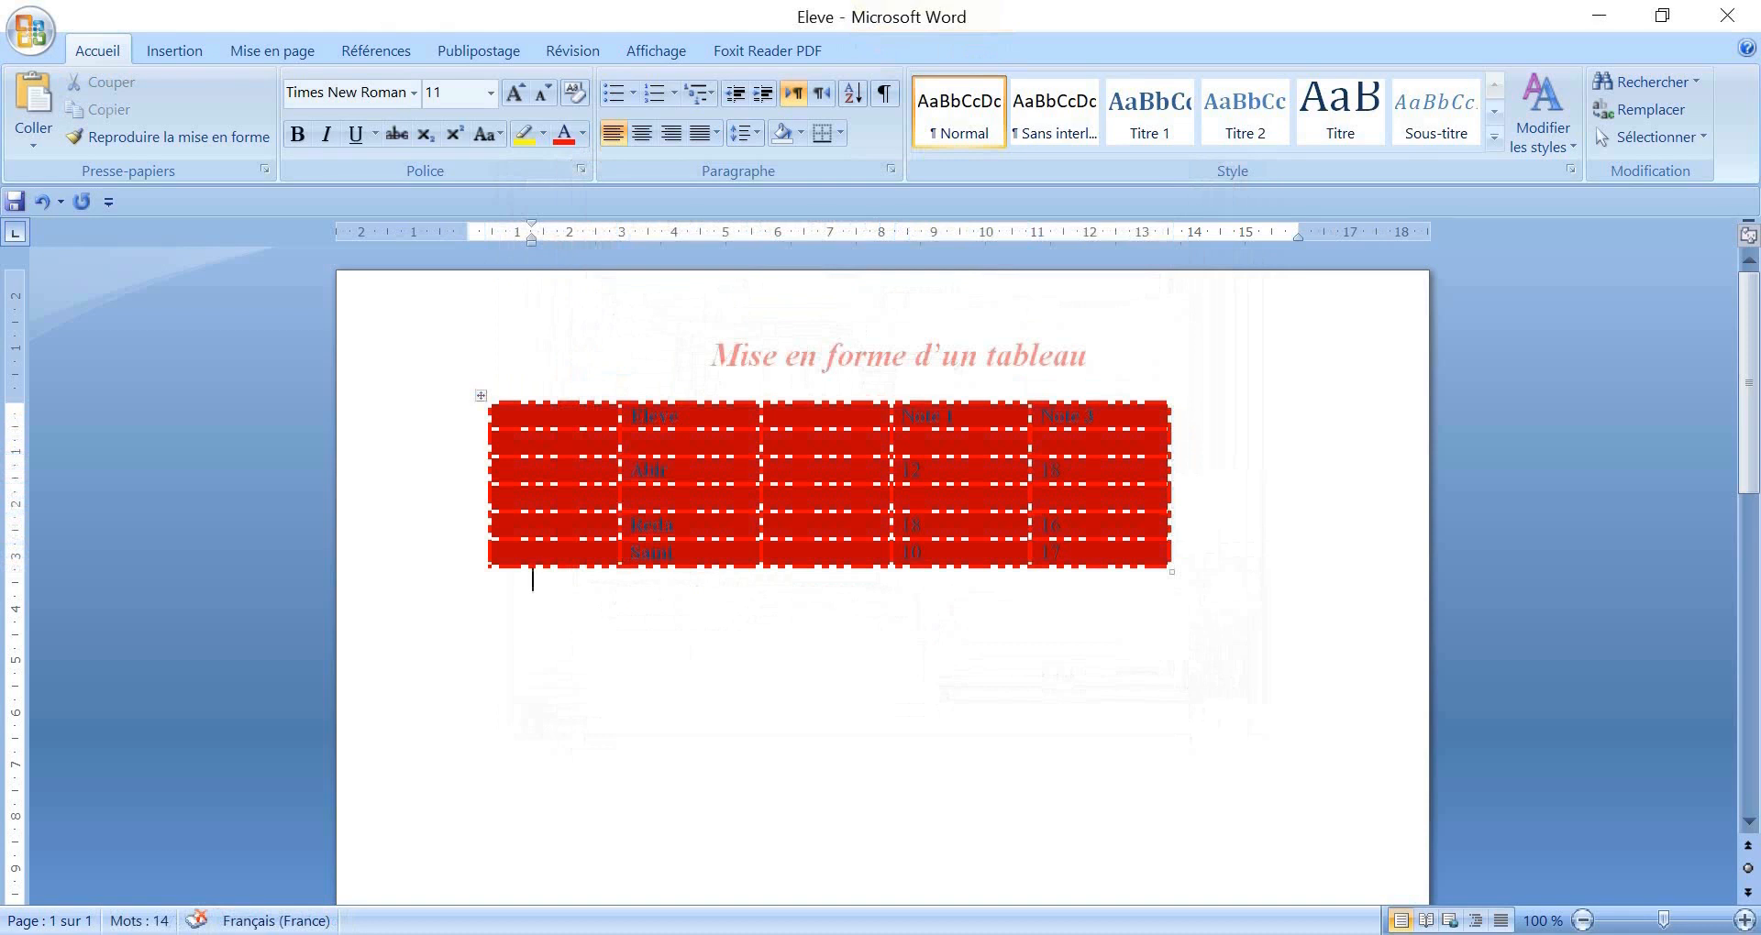
- Change the background fill of the whole marks table to a very light grey
{"action": "left_click", "coordinate": [481, 395]}
{"action": "right_click", "coordinate": [482, 396]}
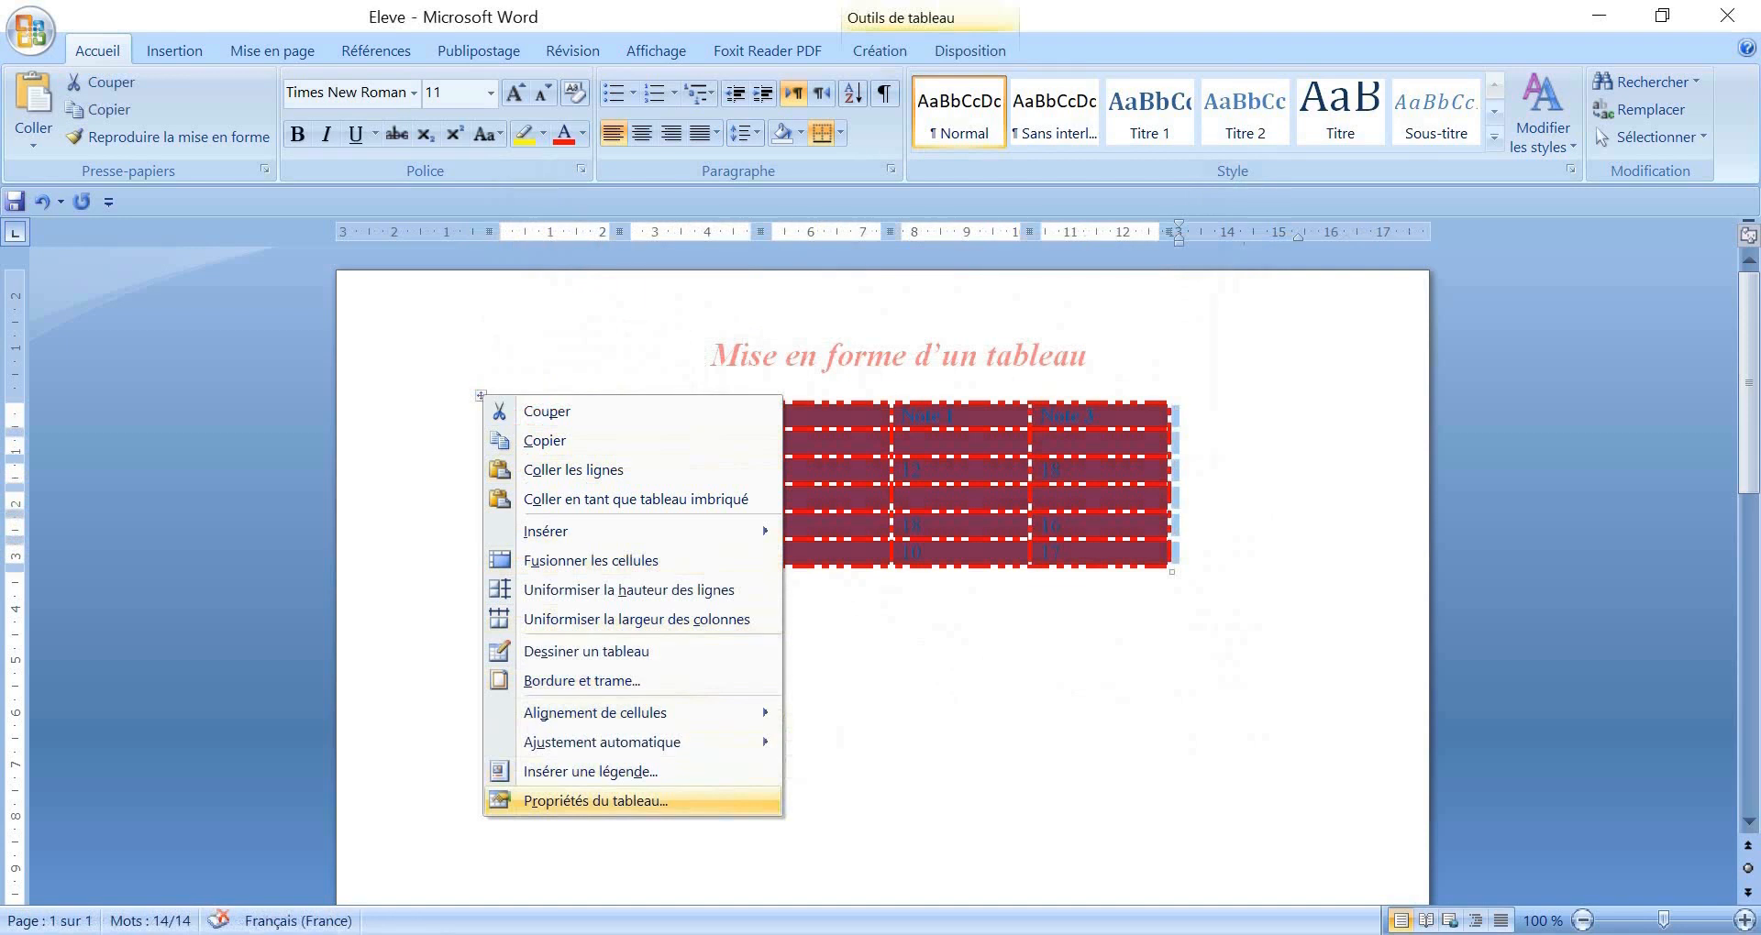
{"action": "left_click", "coordinate": [595, 801]}
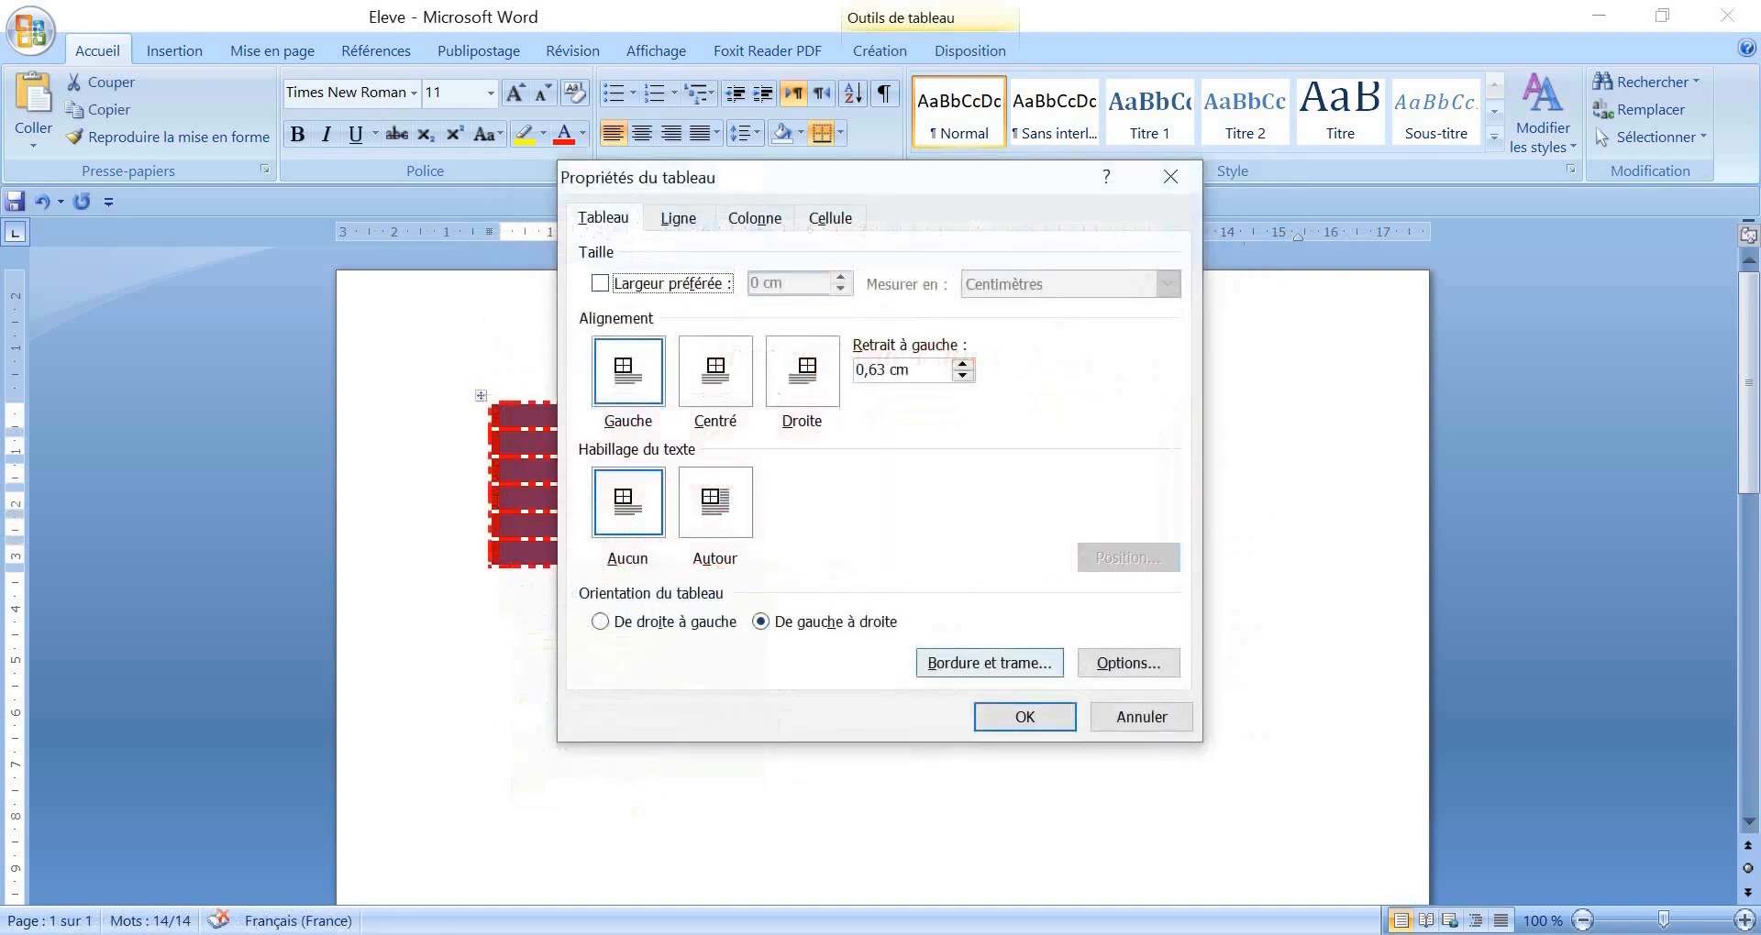
{"action": "left_click", "coordinate": [989, 663]}
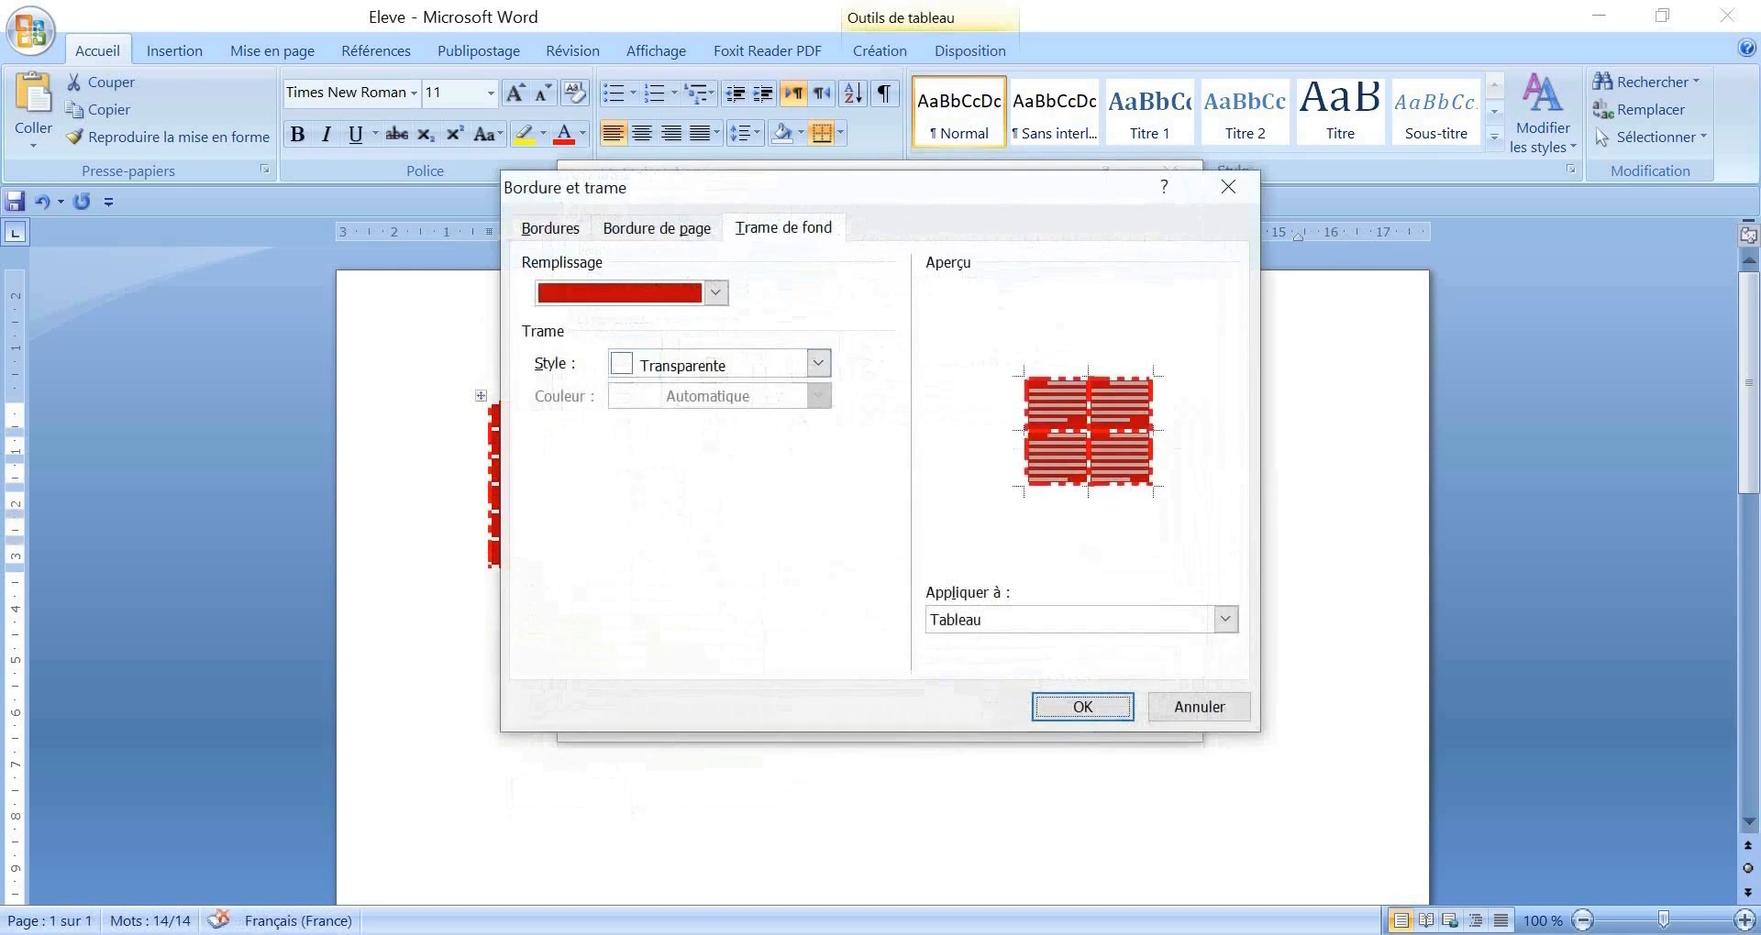
{"action": "left_click", "coordinate": [715, 293]}
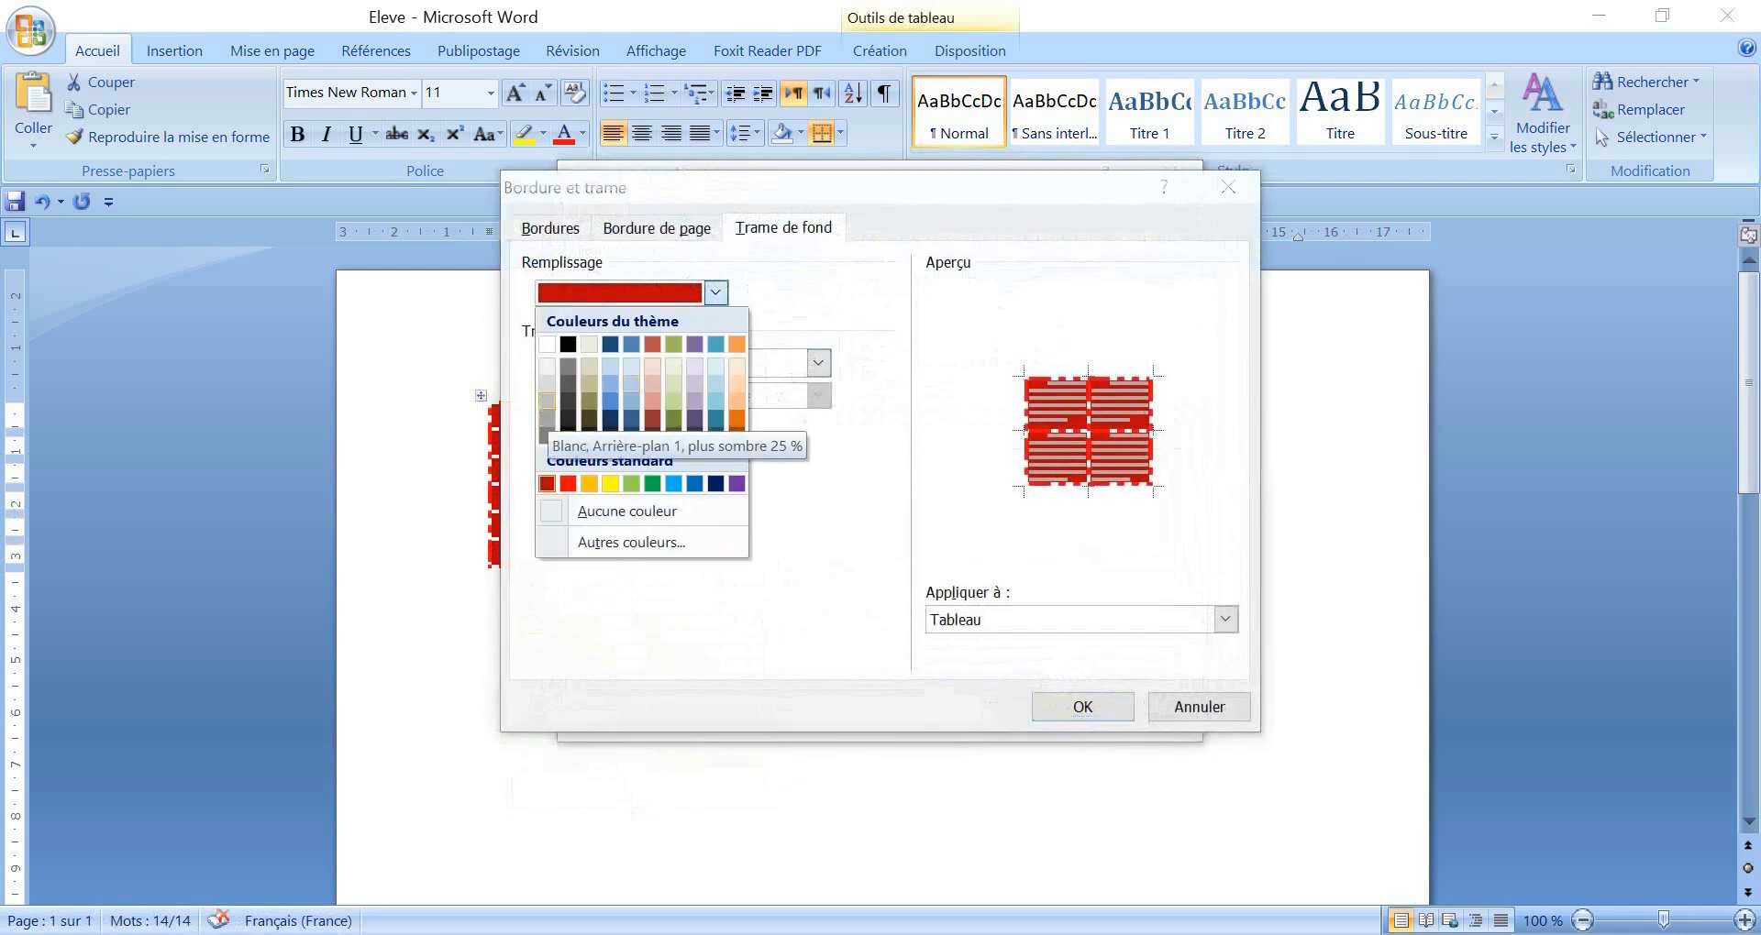
{"action": "left_click", "coordinate": [546, 402]}
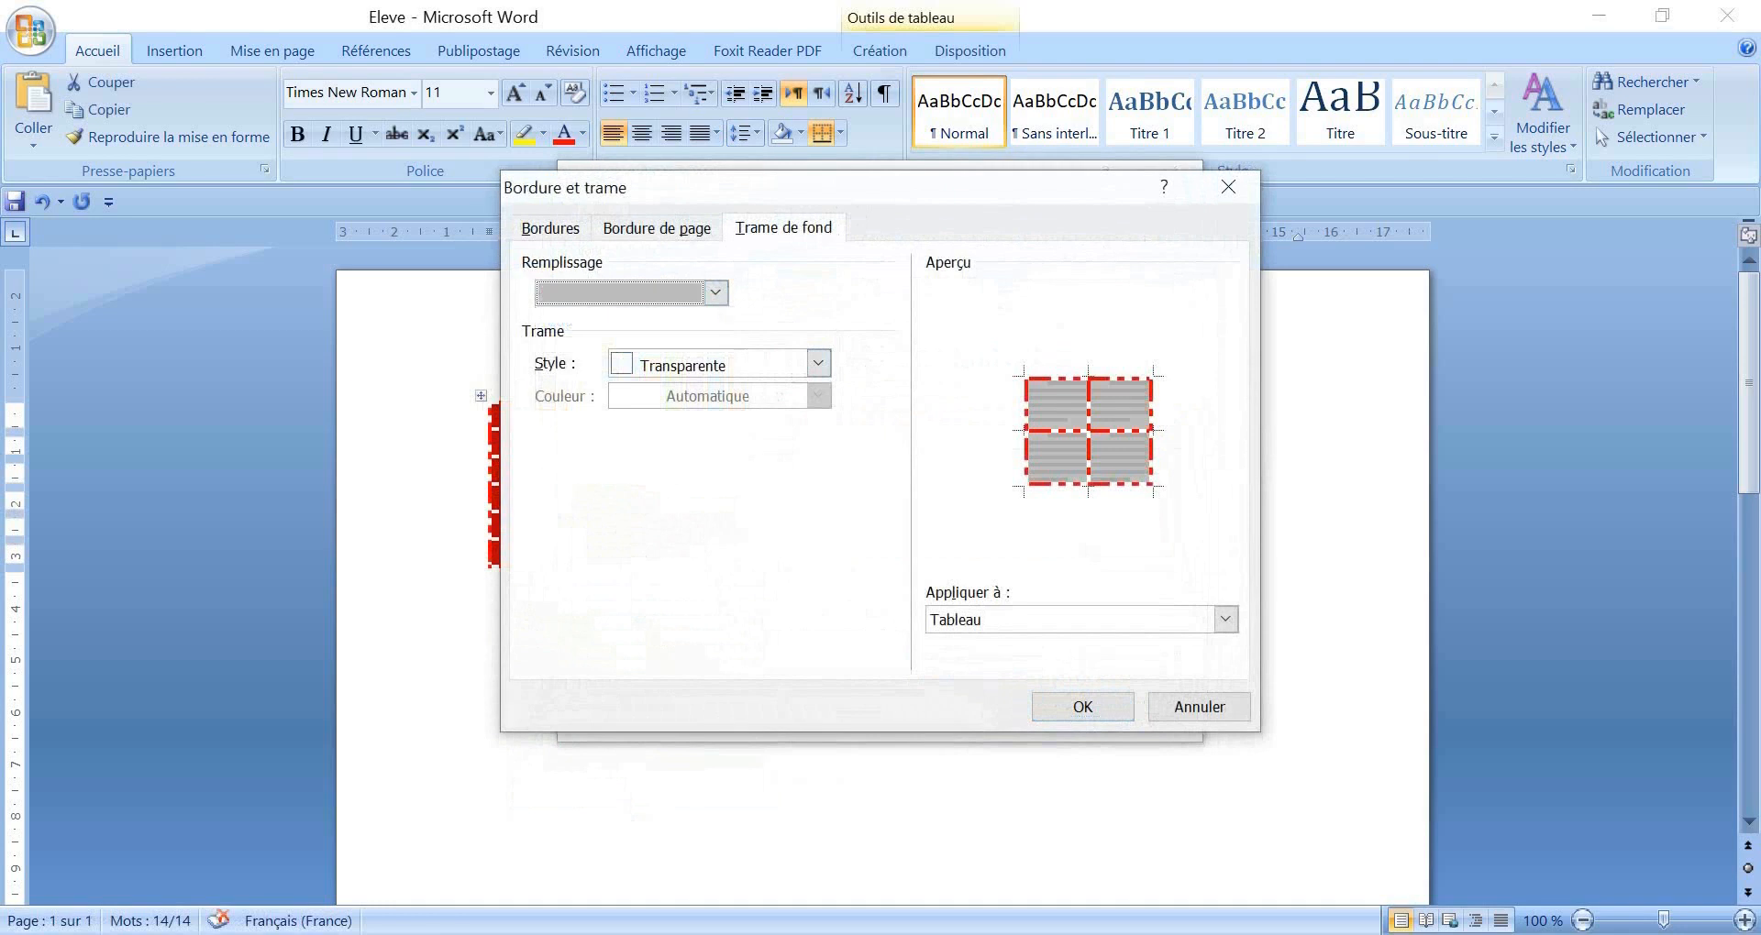
{"action": "left_click", "coordinate": [715, 292]}
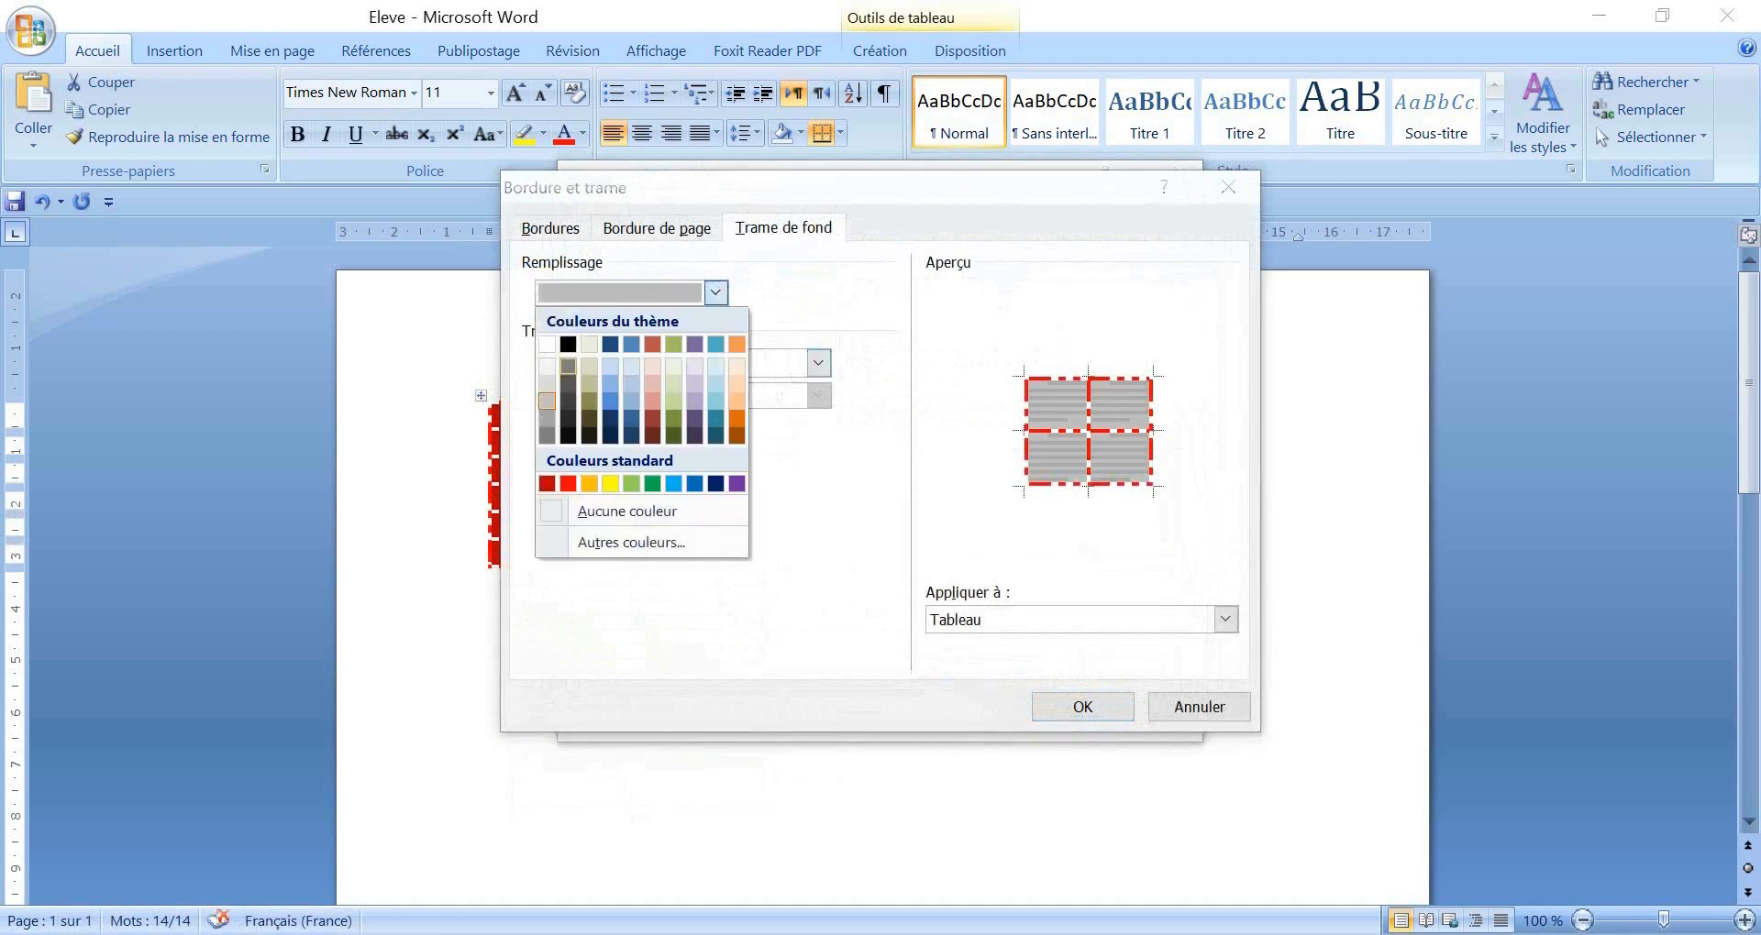
{"action": "left_click", "coordinate": [627, 511]}
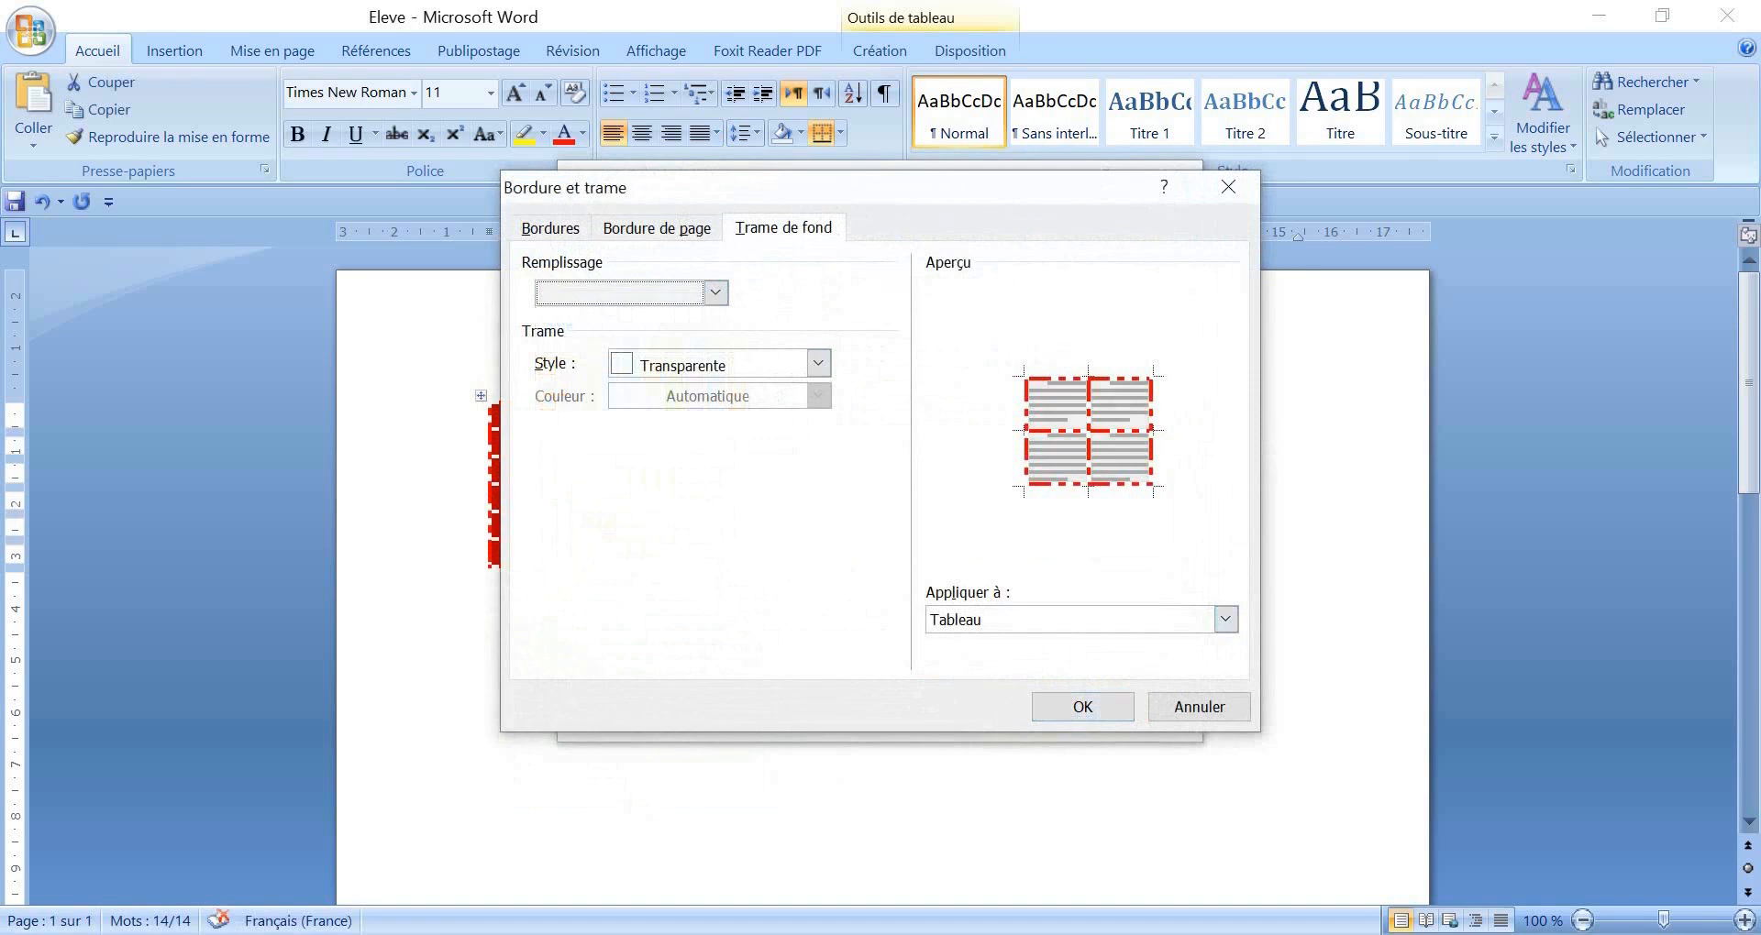
- Set all the table's borders to standard purple, 1 ½ pt wide, with border type Toutes, and apply the border and shading settings
{"action": "left_click", "coordinate": [550, 228]}
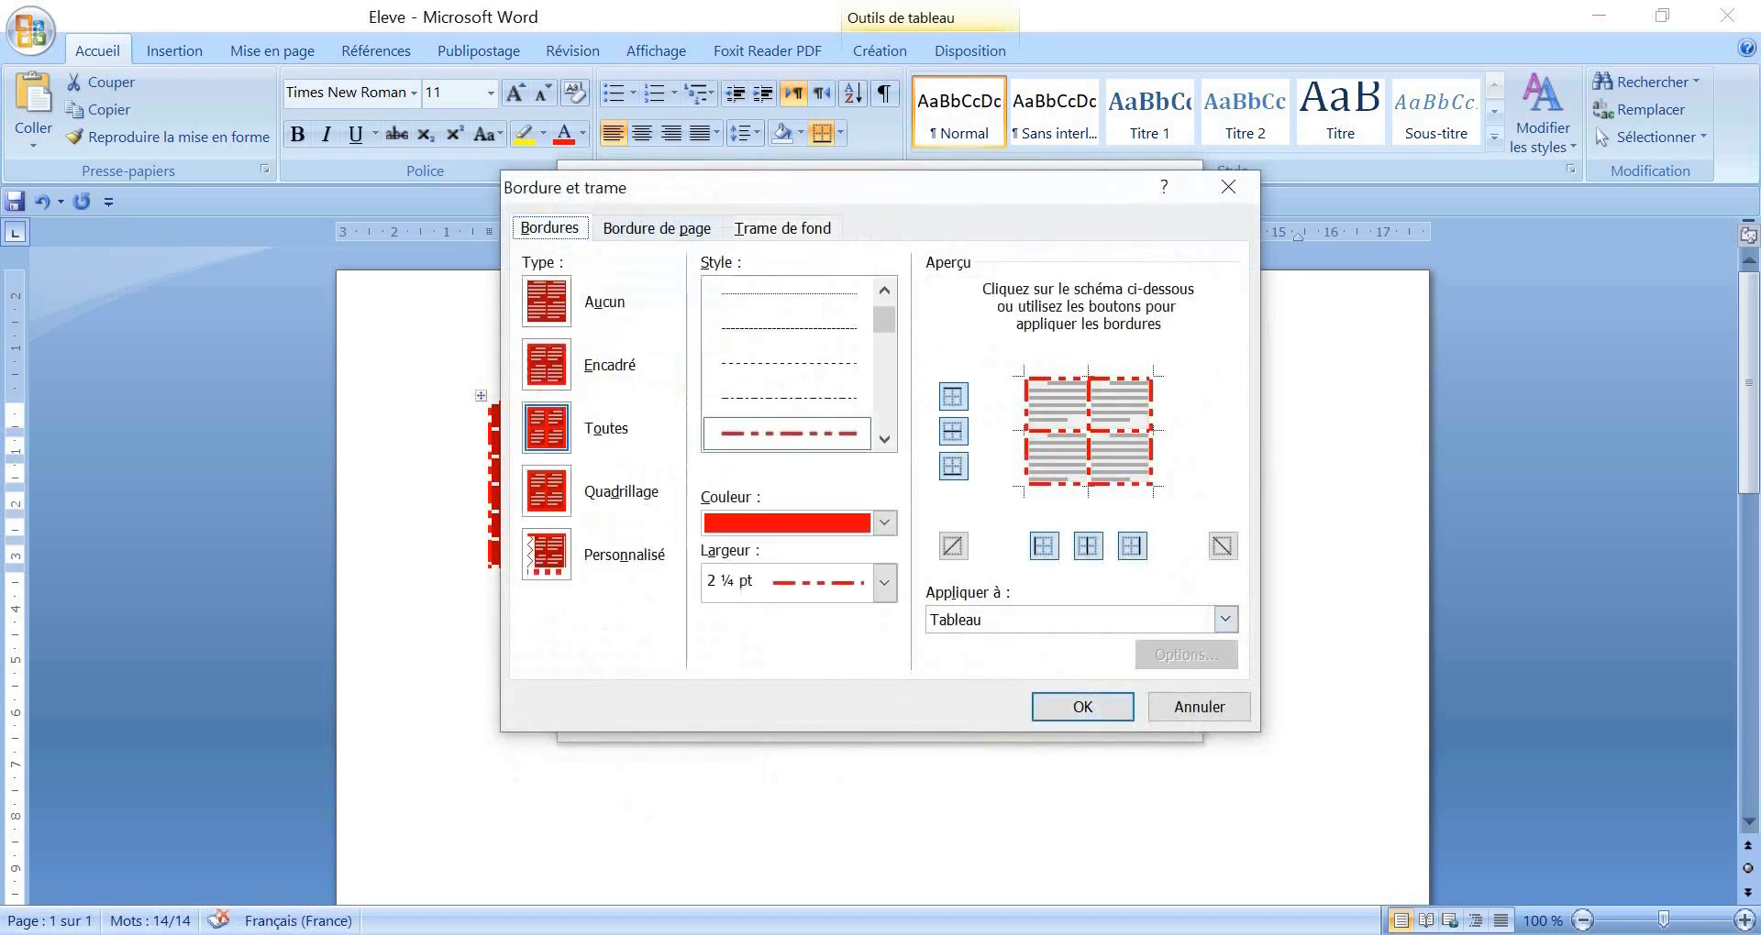
{"action": "left_click", "coordinate": [884, 523]}
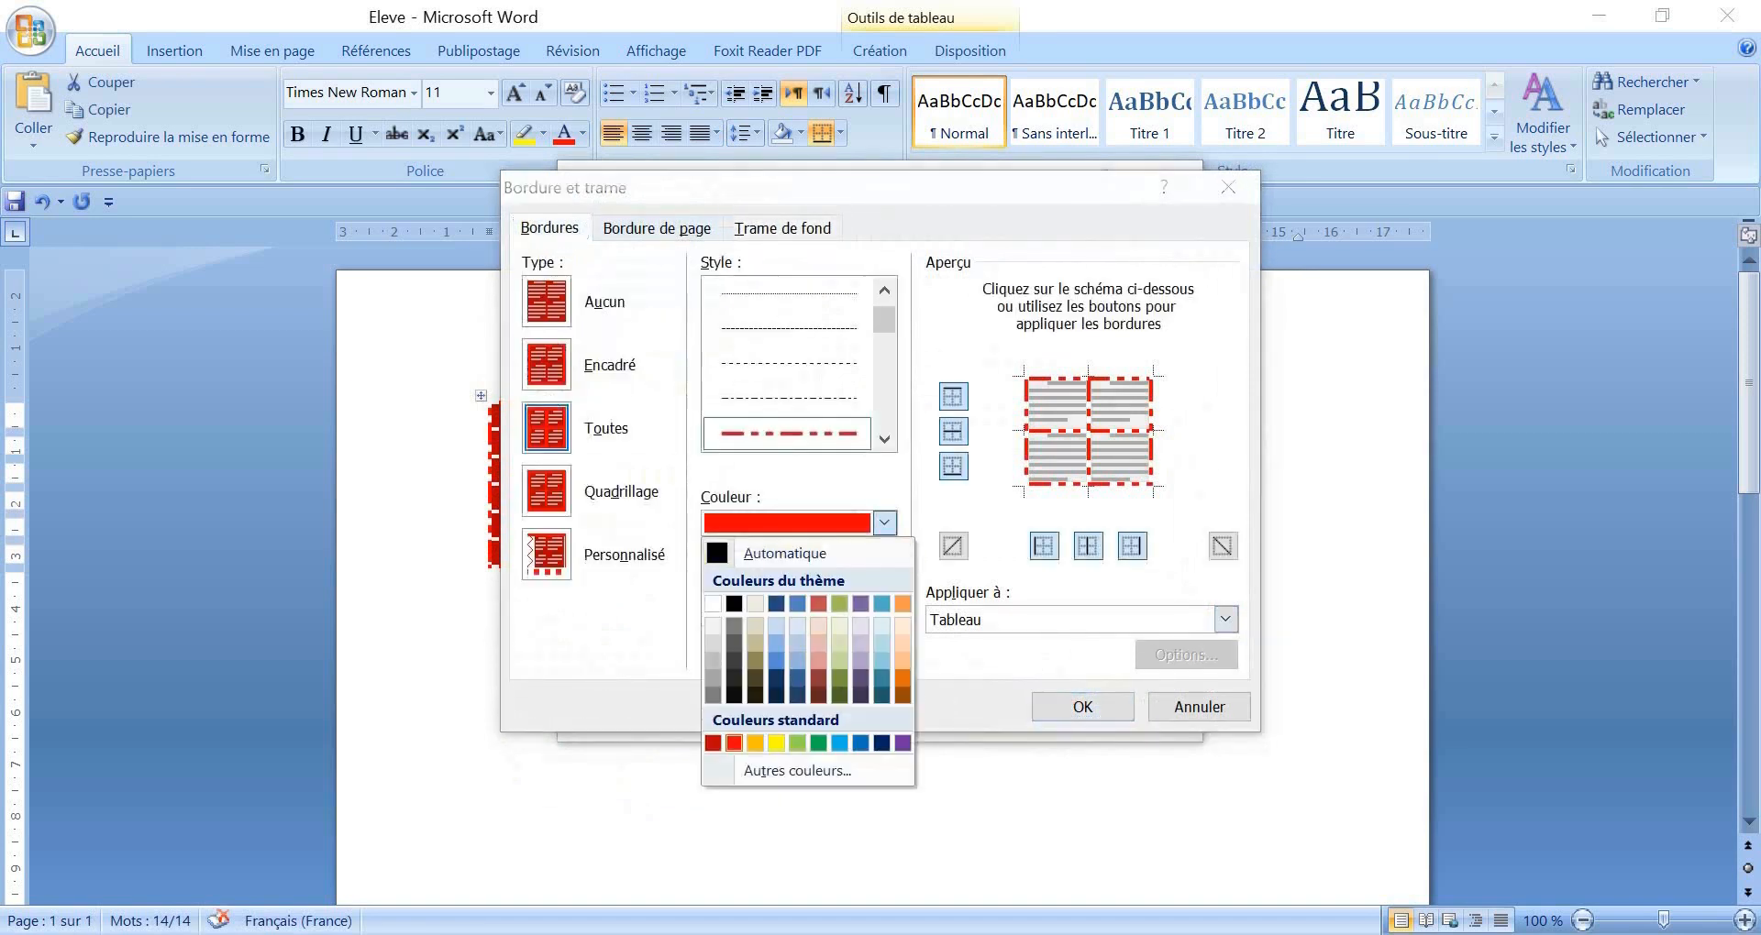
{"action": "left_click", "coordinate": [903, 743]}
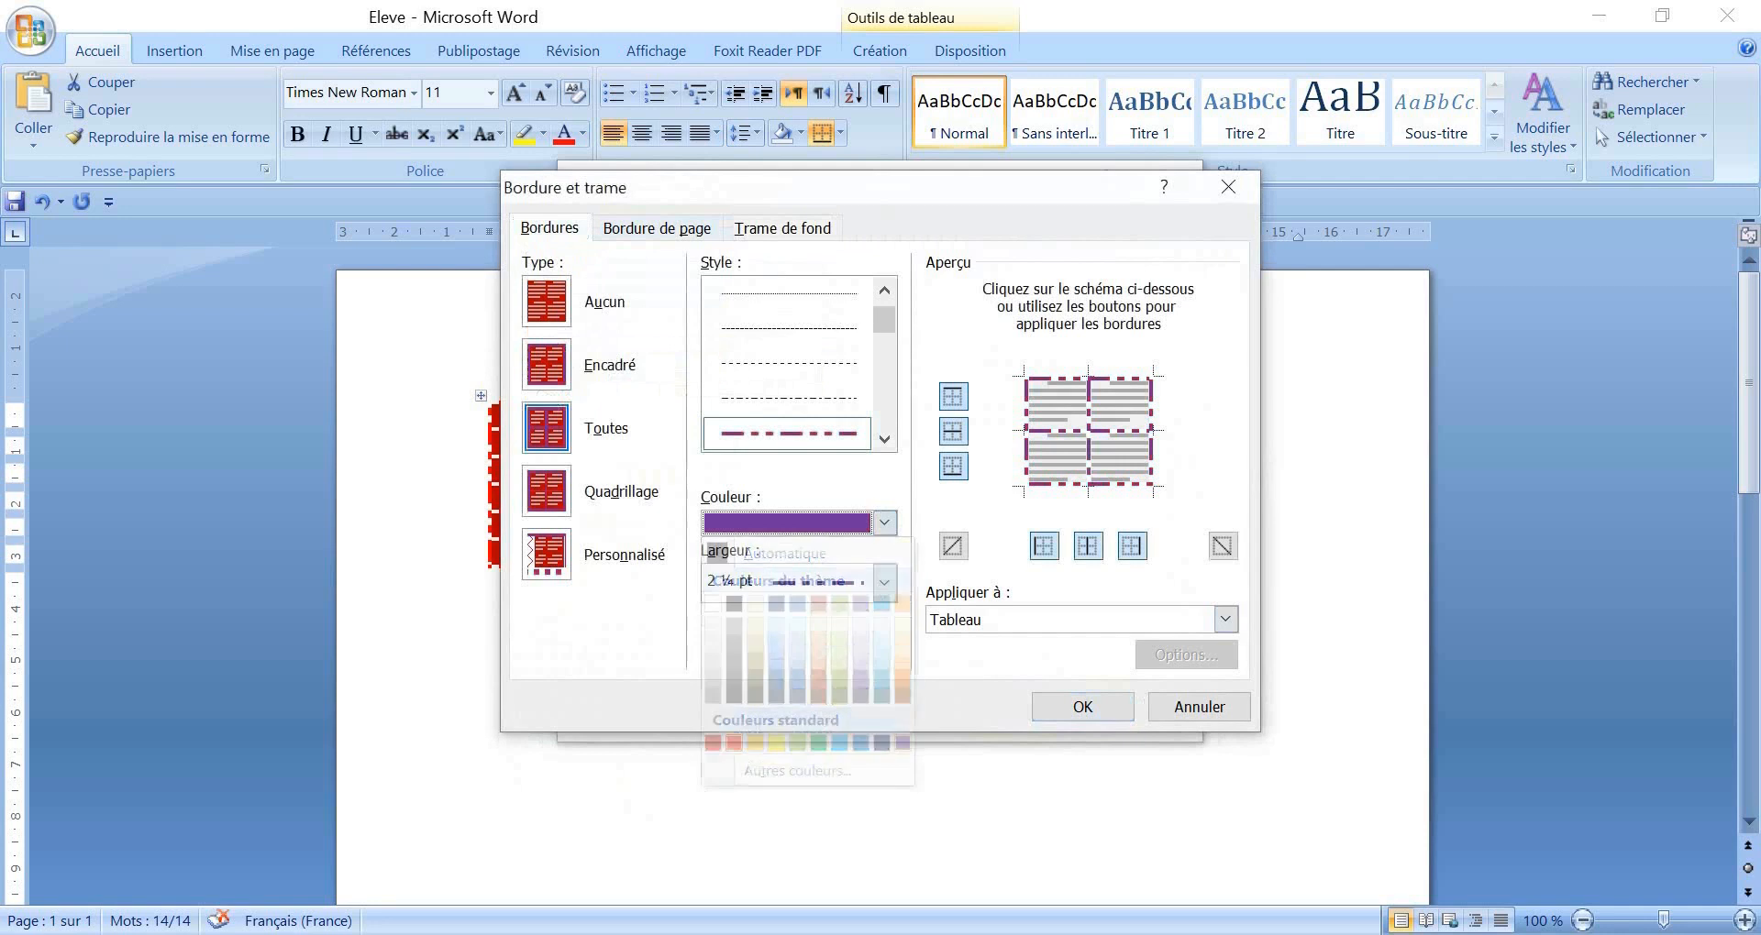
{"action": "left_click", "coordinate": [884, 584]}
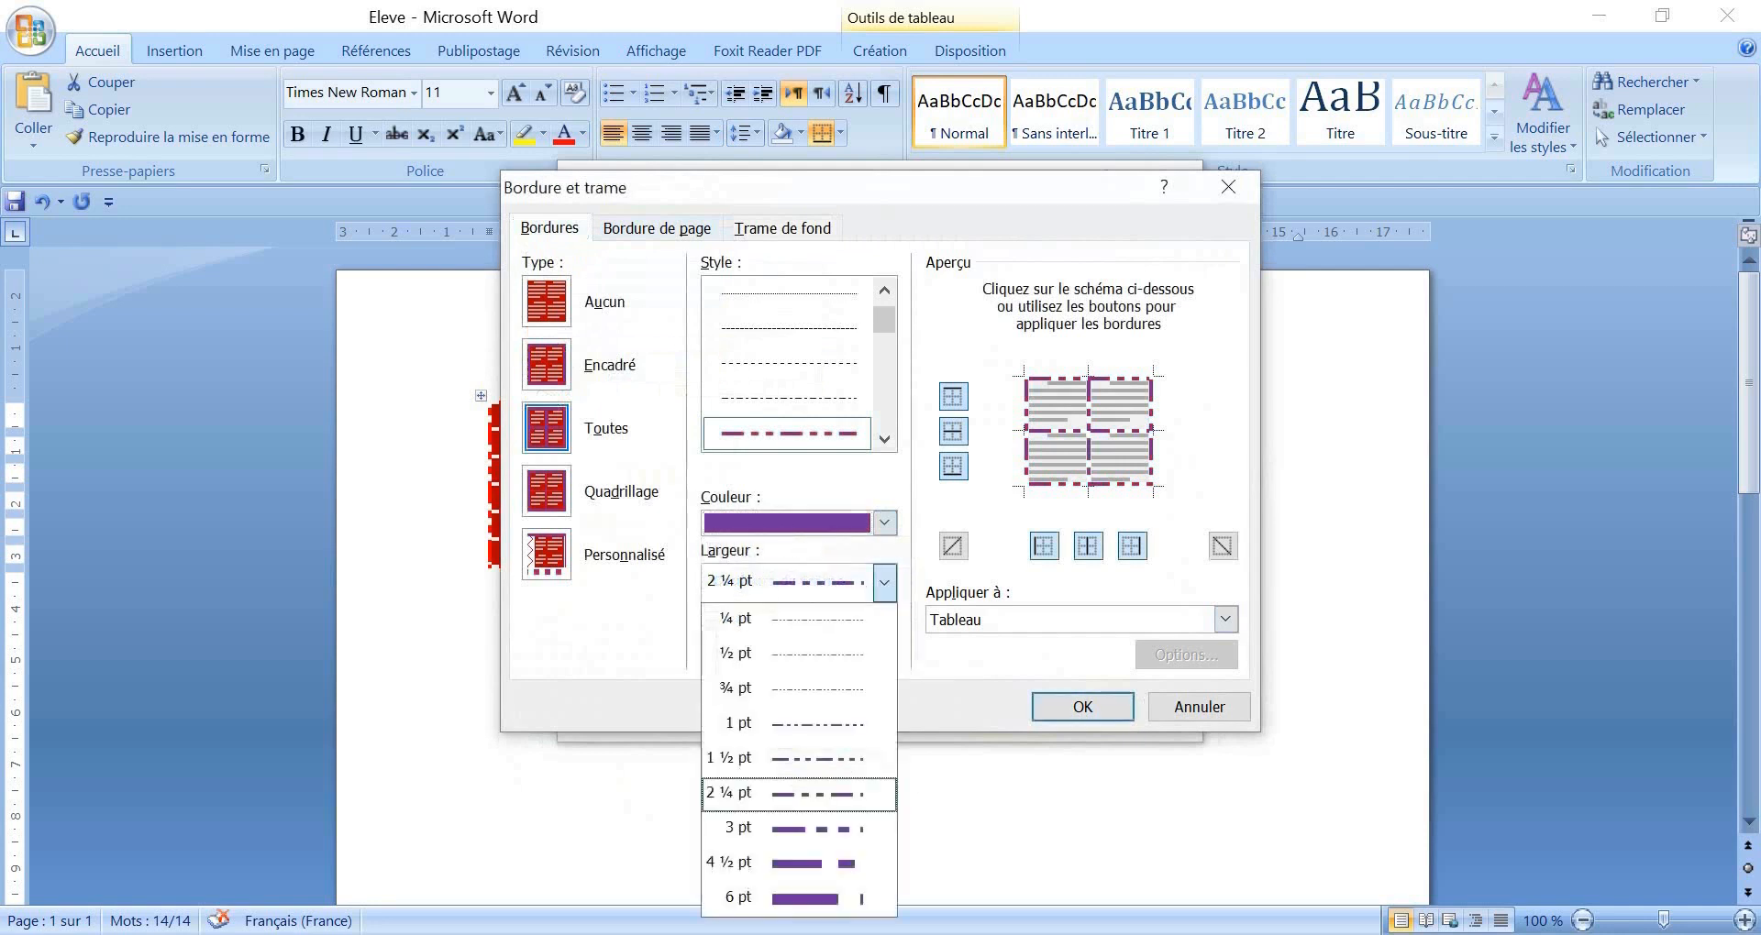
{"action": "left_click", "coordinate": [739, 759]}
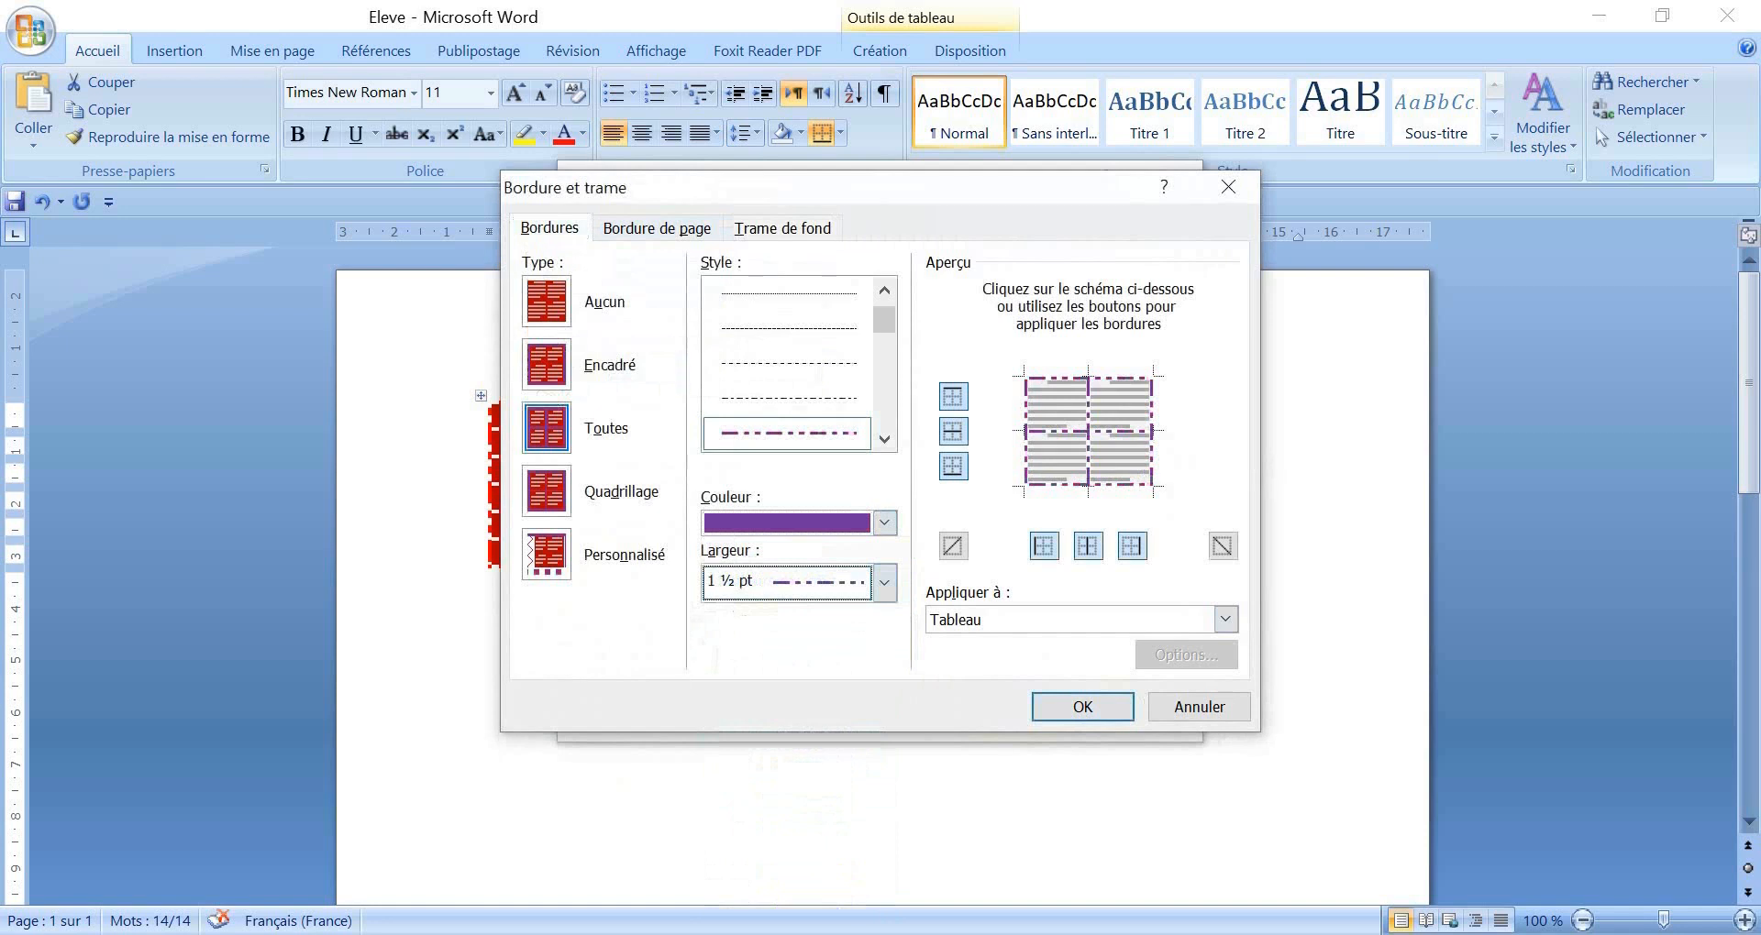
{"action": "left_click", "coordinate": [547, 428]}
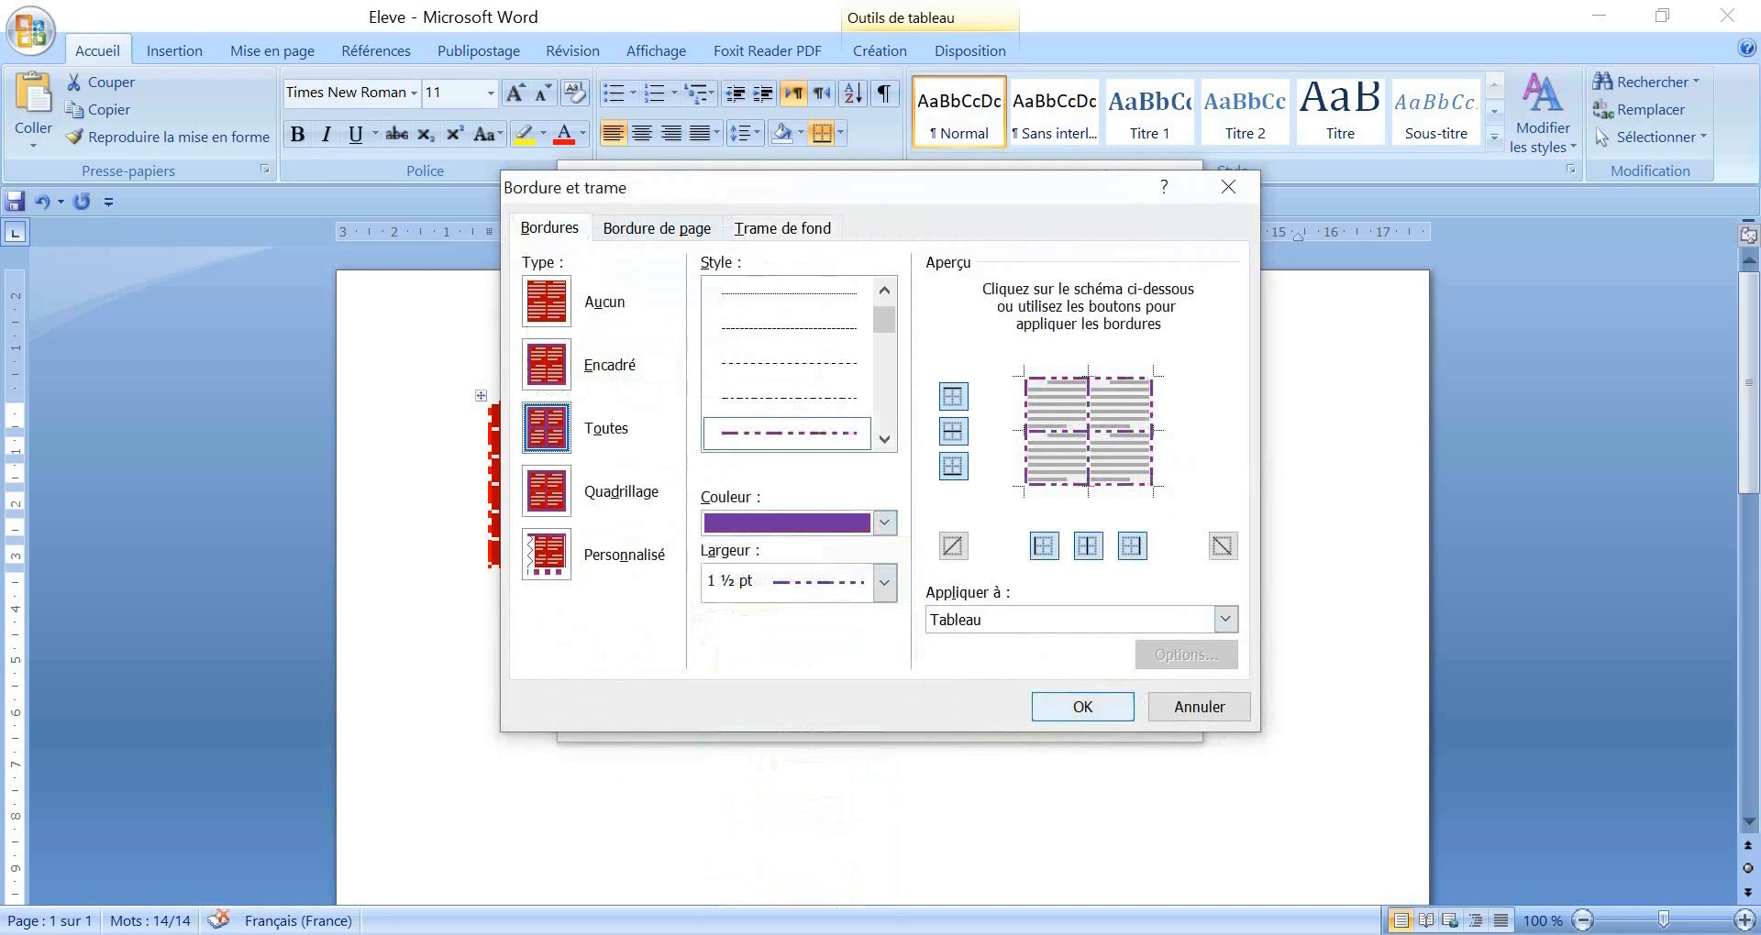
{"action": "left_click", "coordinate": [1082, 706]}
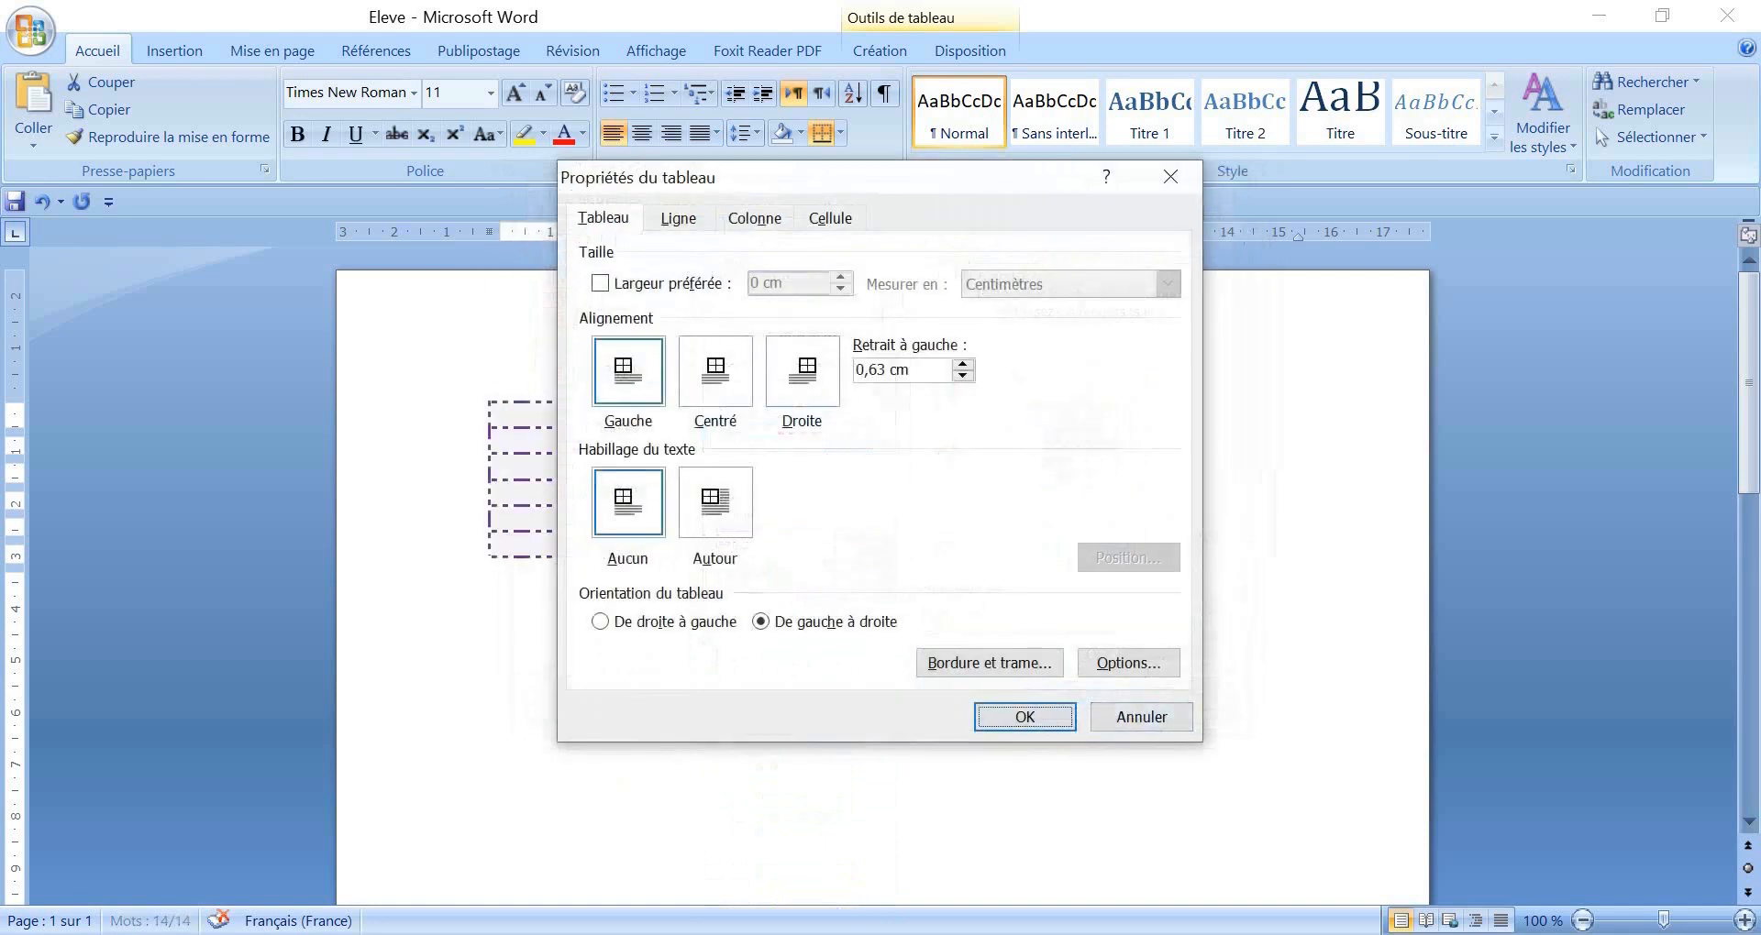
{"action": "left_click", "coordinate": [1025, 717]}
{"action": "left_click", "coordinate": [533, 572]}
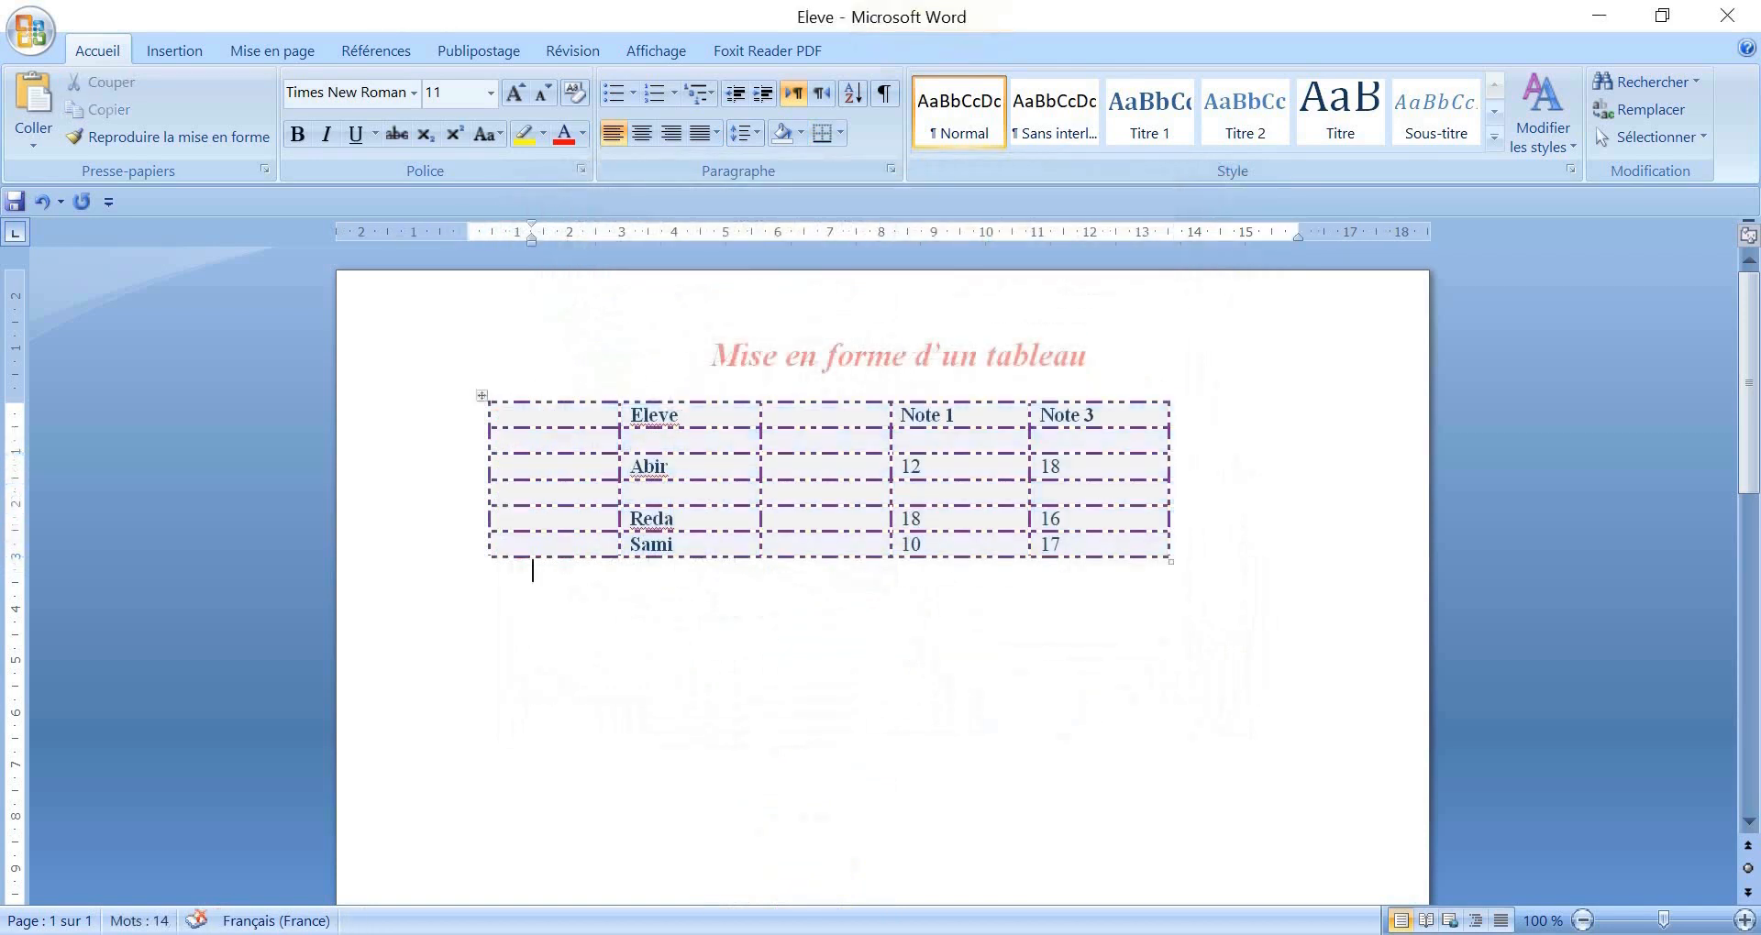
- Format the Eleve header text in Arial Black at size 16
{"action": "left_click_drag", "start_coordinate": [631, 416], "coordinate": [680, 416]}
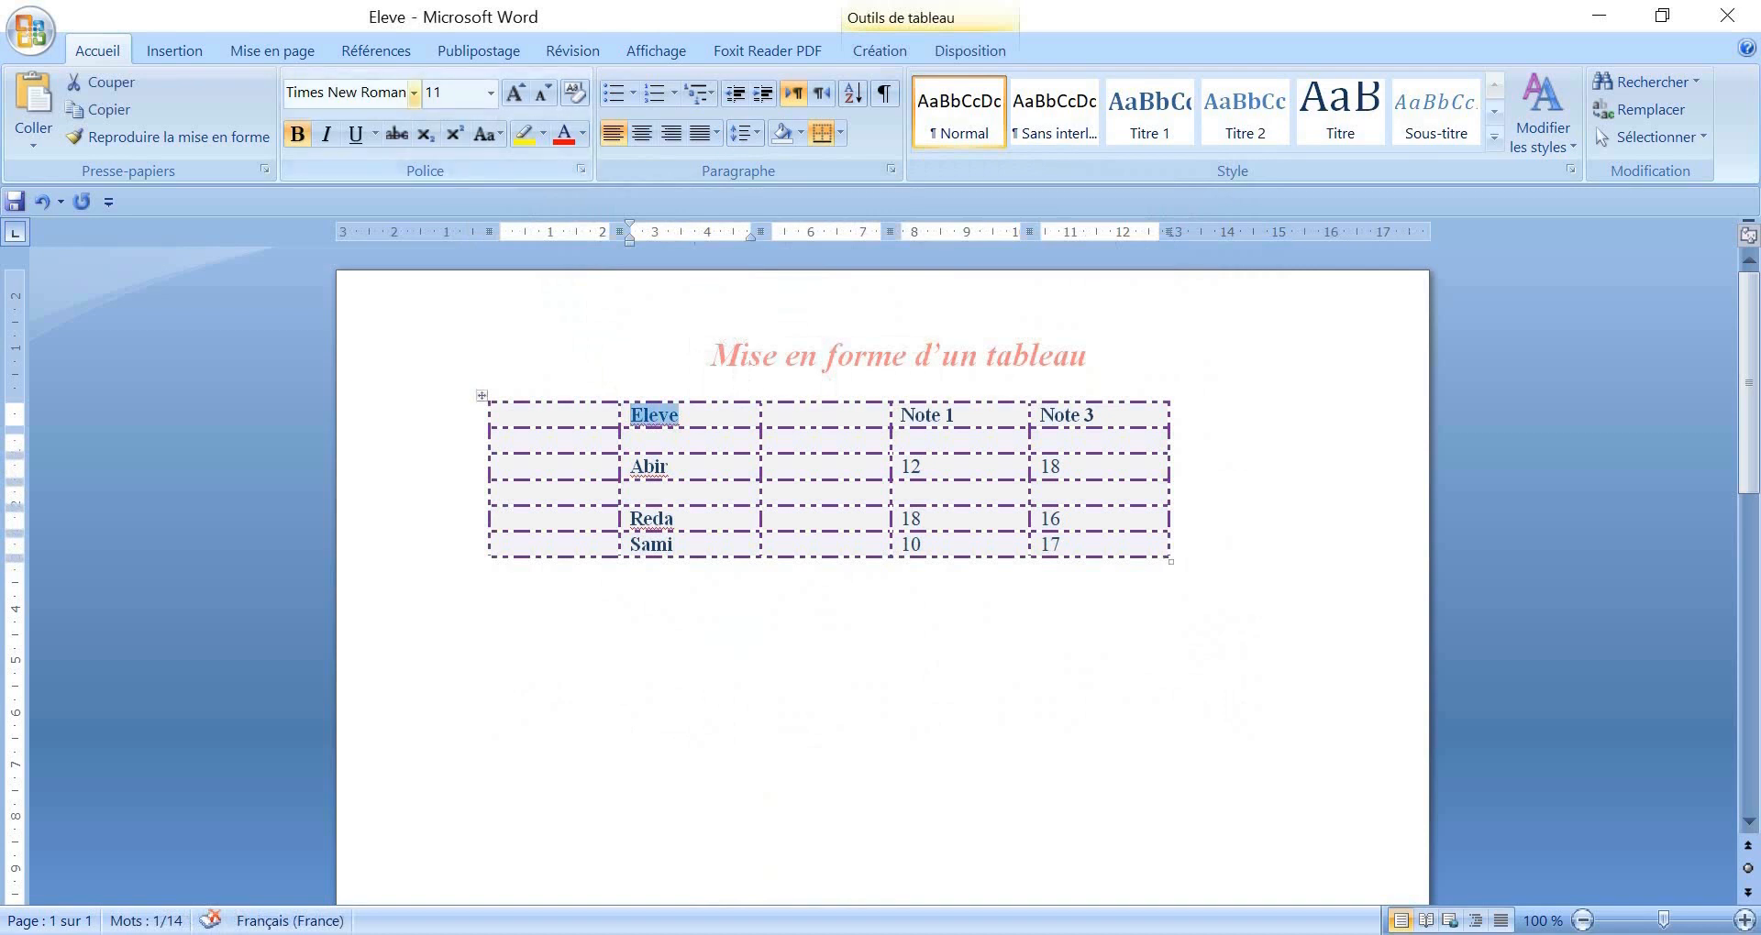
{"action": "left_click", "coordinate": [413, 92]}
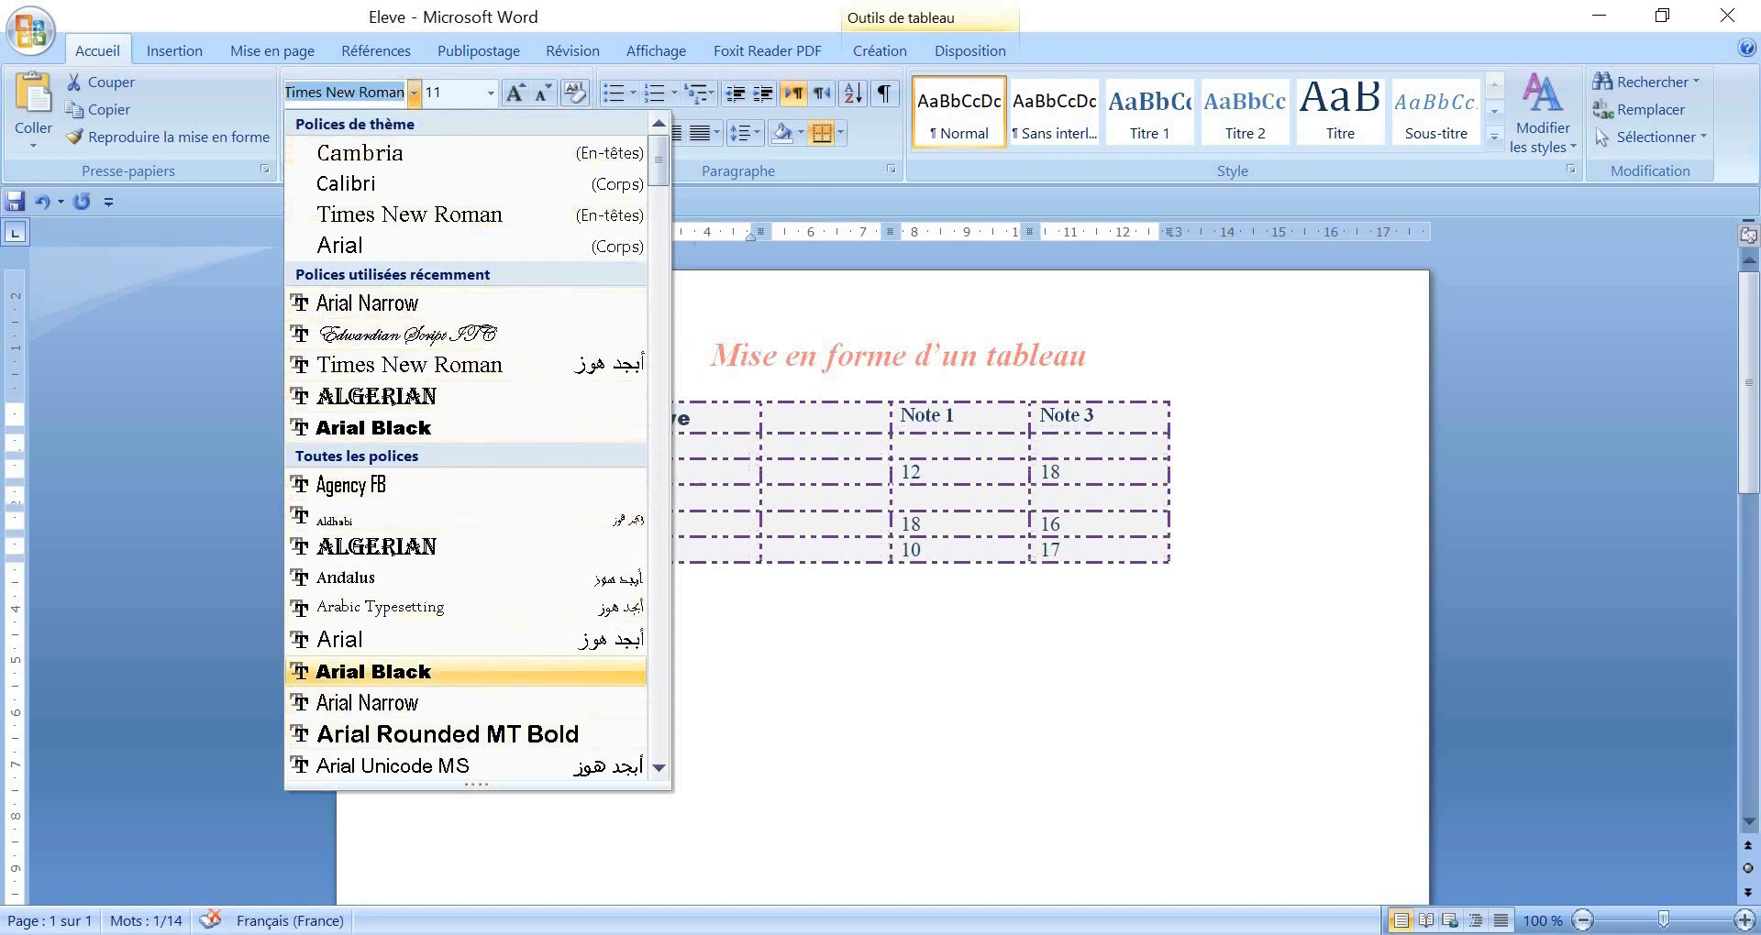
{"action": "left_click", "coordinate": [374, 671]}
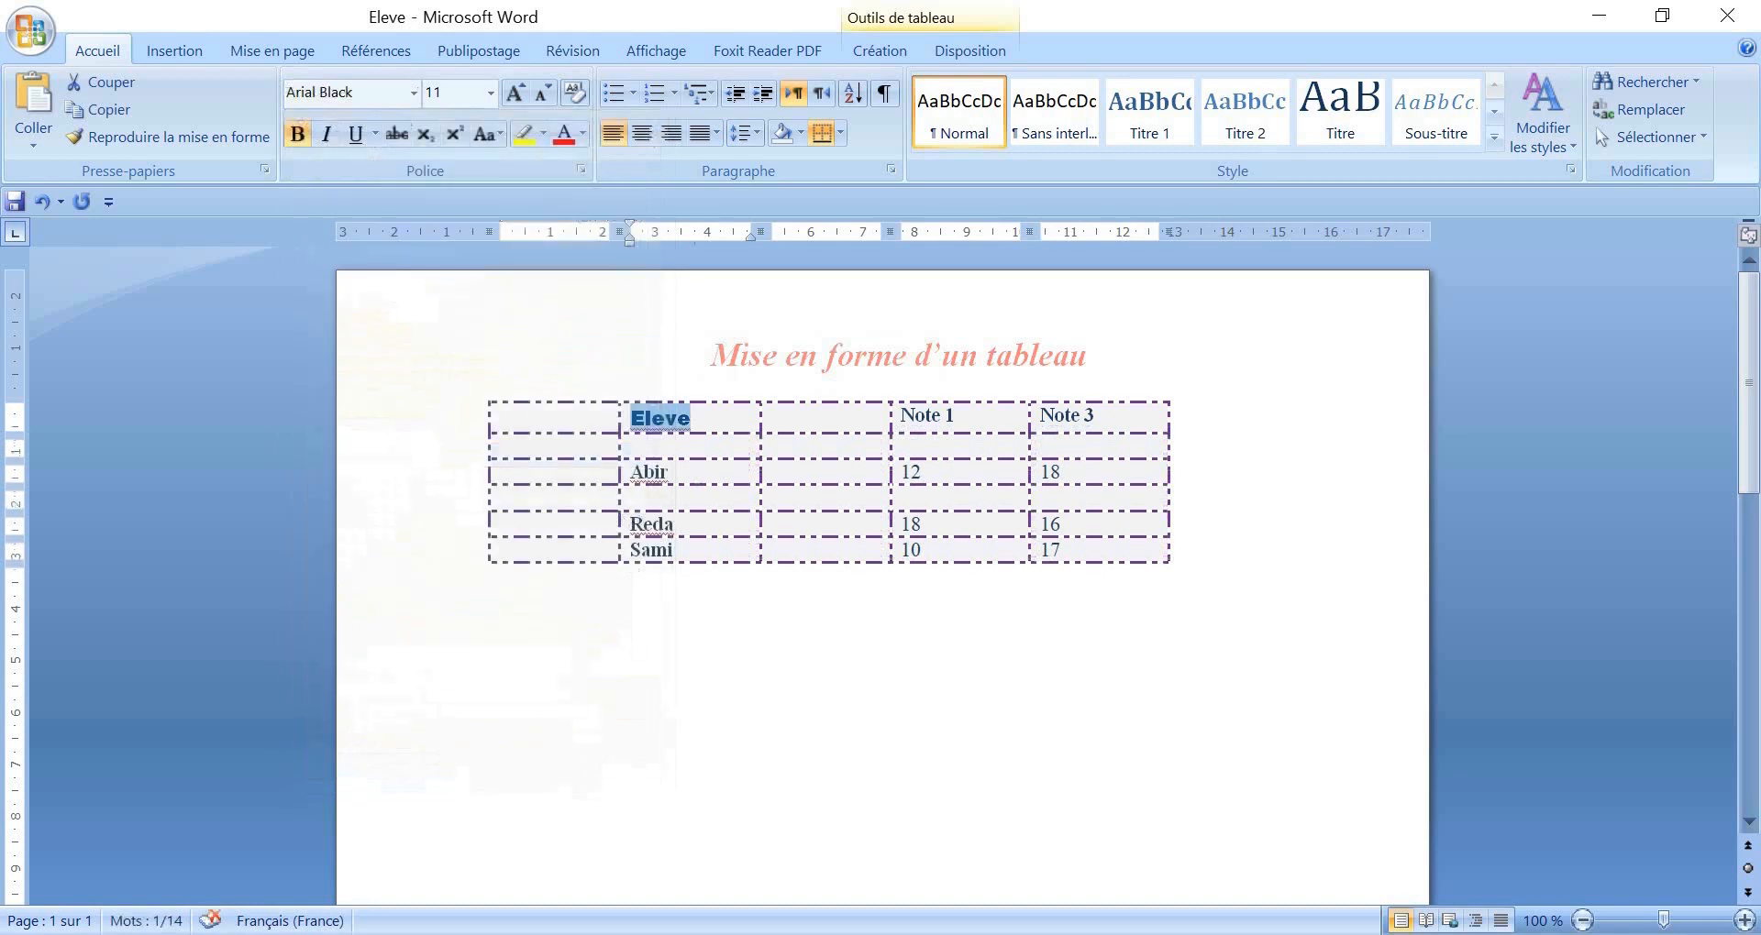
{"action": "left_click", "coordinate": [491, 93]}
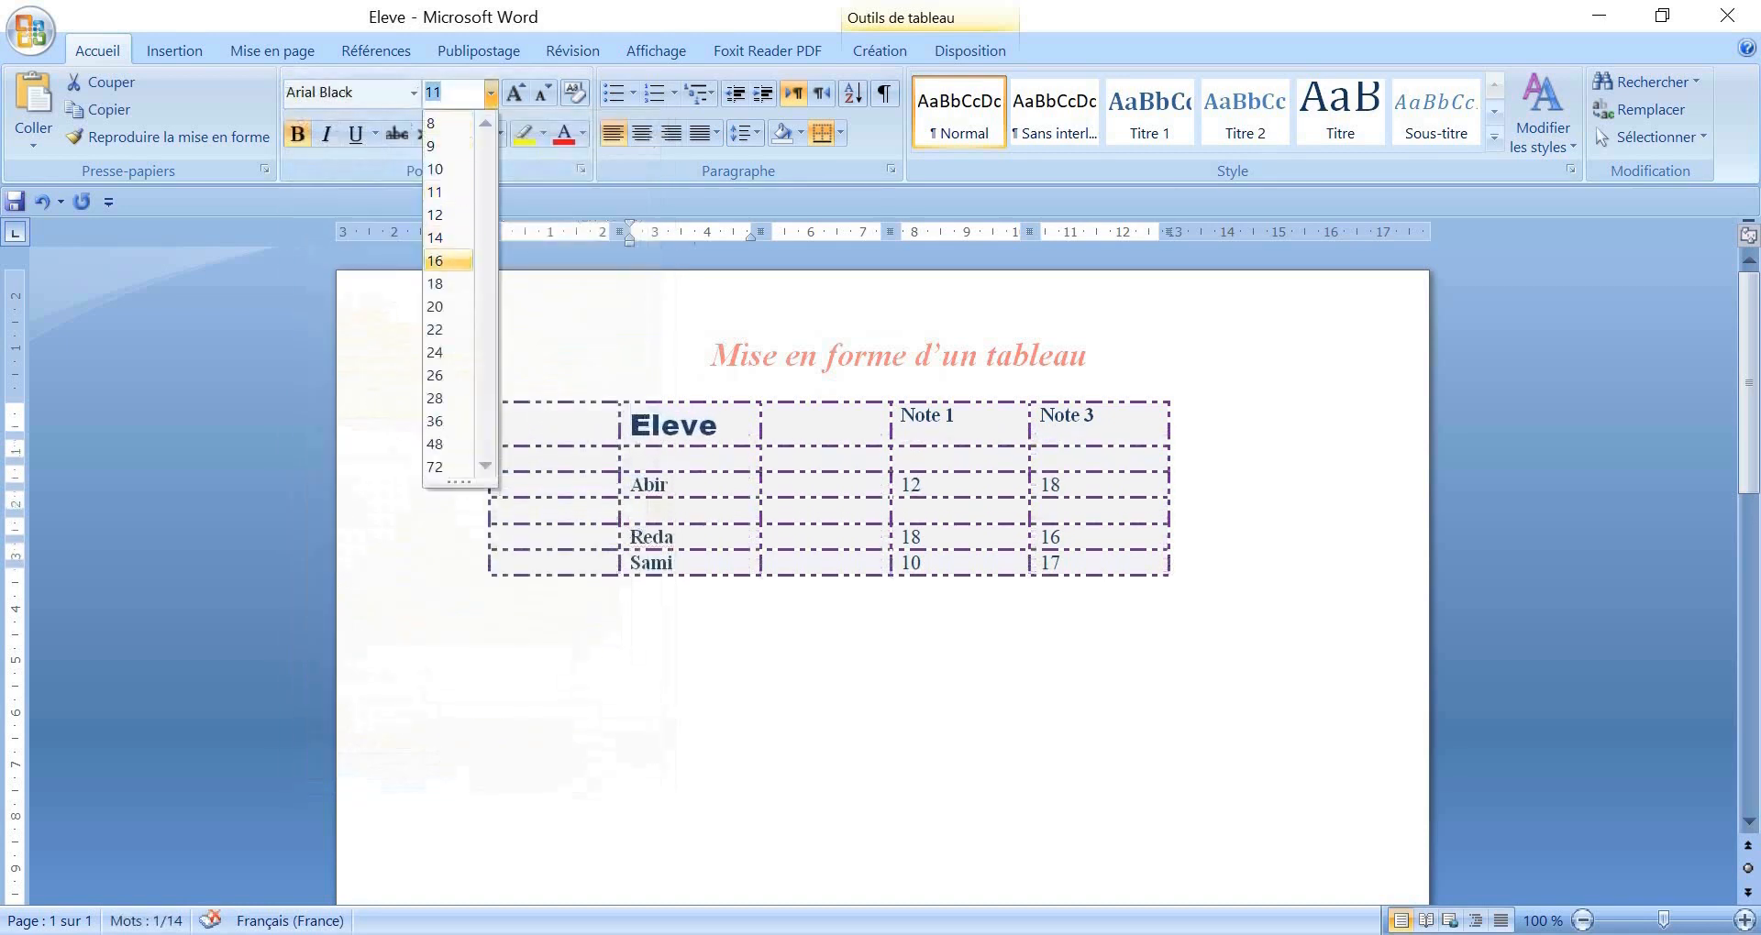
{"action": "left_click", "coordinate": [435, 261]}
- Italicise the Eleve header text and give it a double underline
{"action": "left_click", "coordinate": [325, 134]}
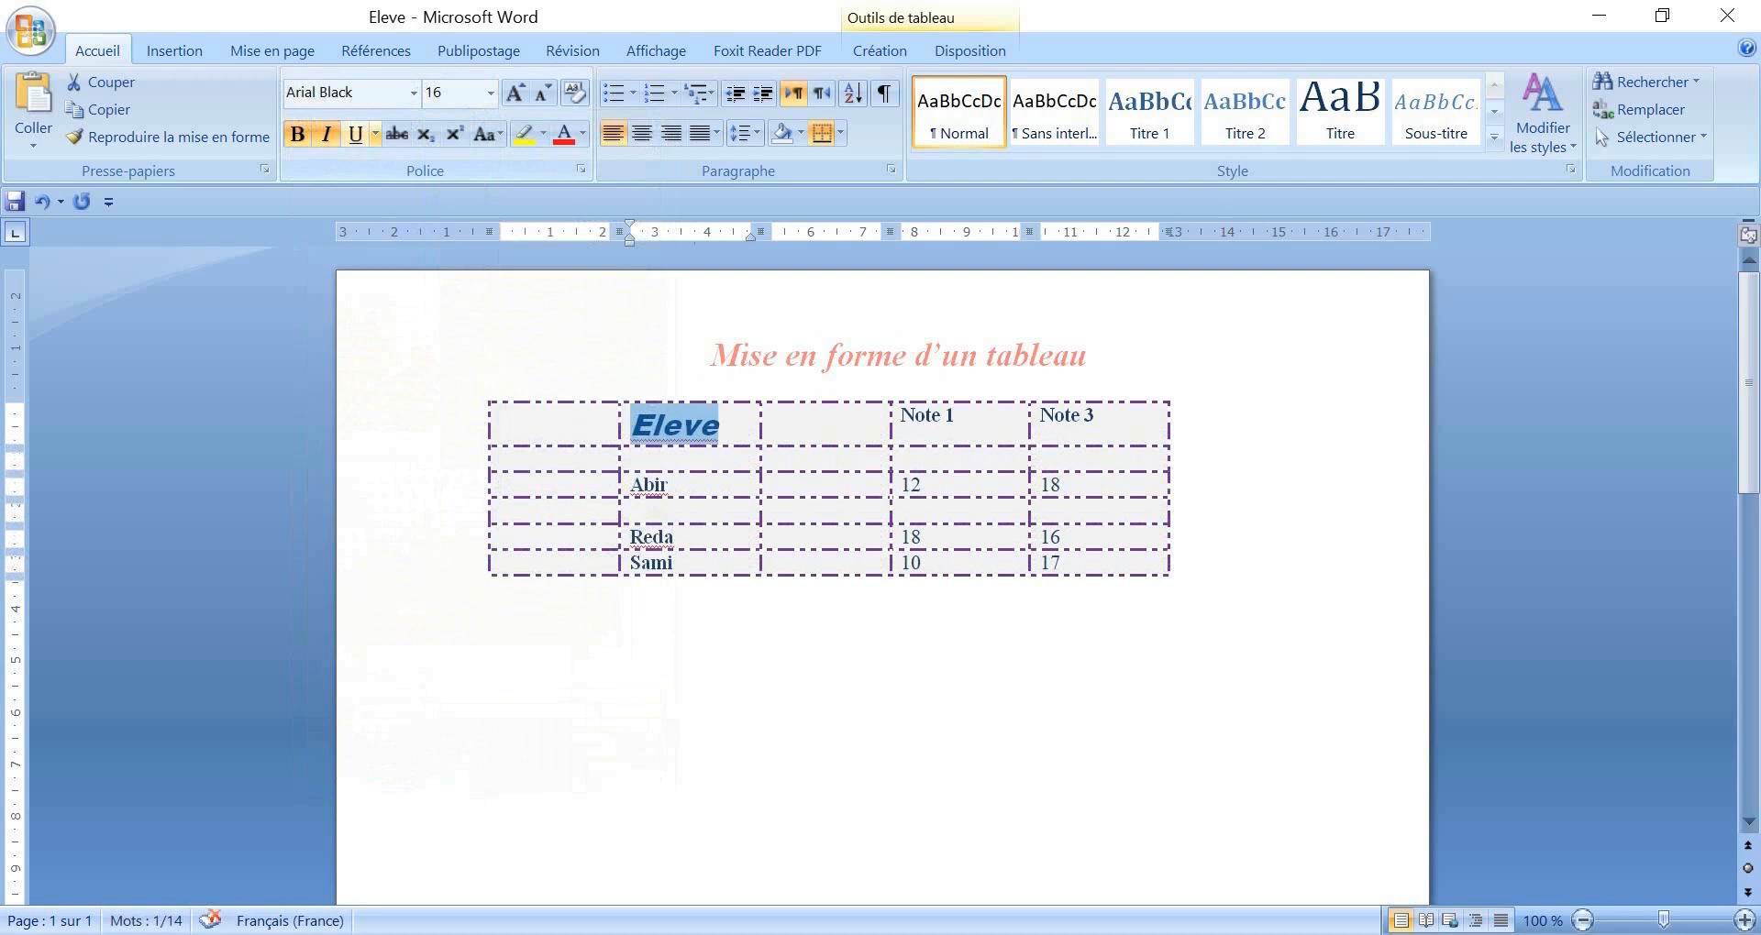
{"action": "left_click", "coordinate": [375, 134]}
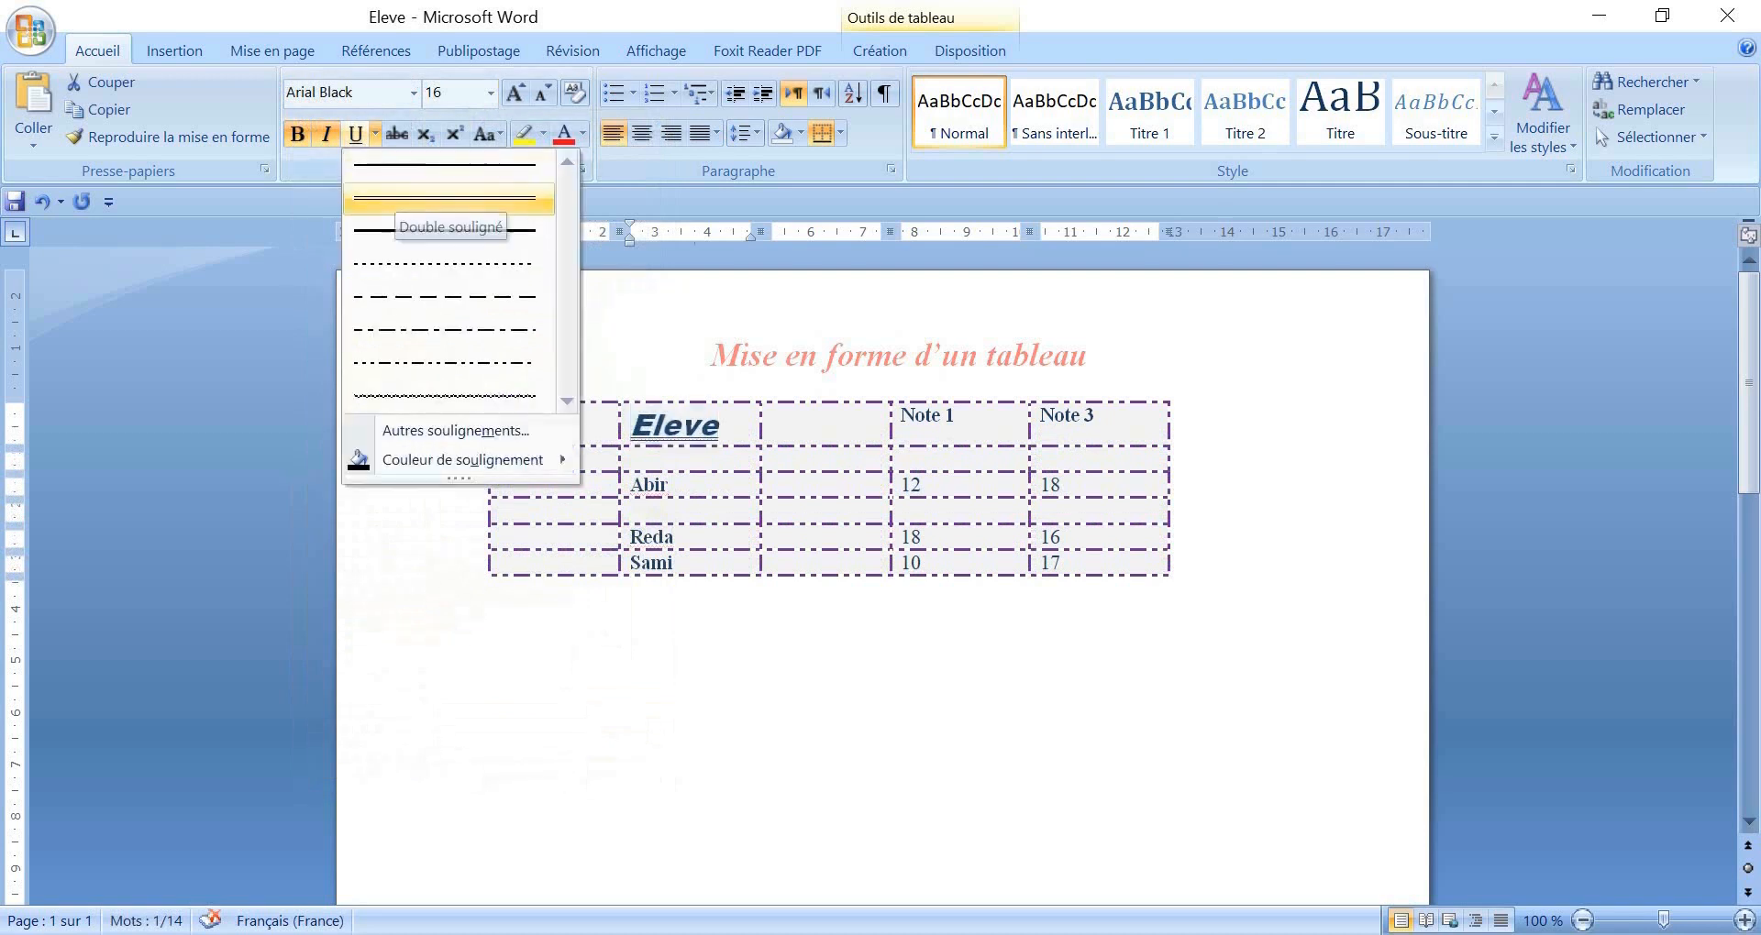